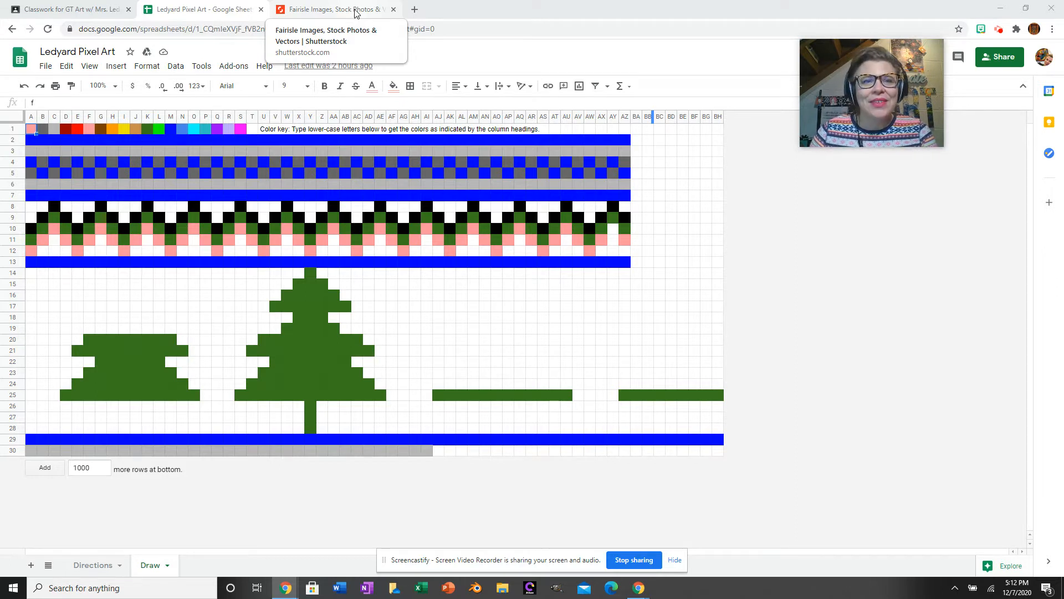
# Review the Fair Isle Pattern assignment in Google Classroom and return to the Ledyard Pixel Art spreadsheet
pyautogui.click(71, 10)
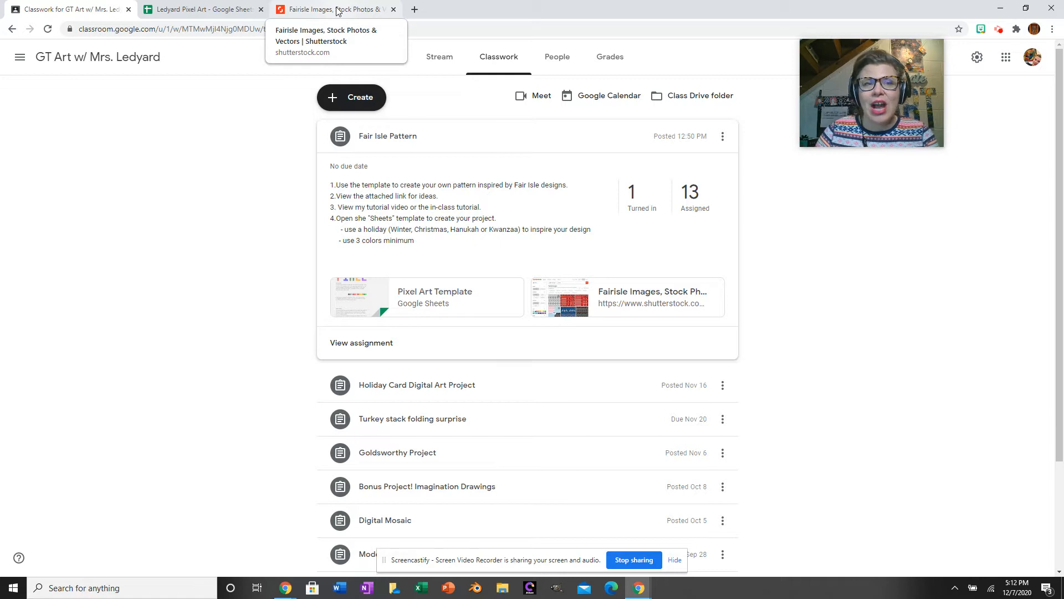
pyautogui.click(186, 14)
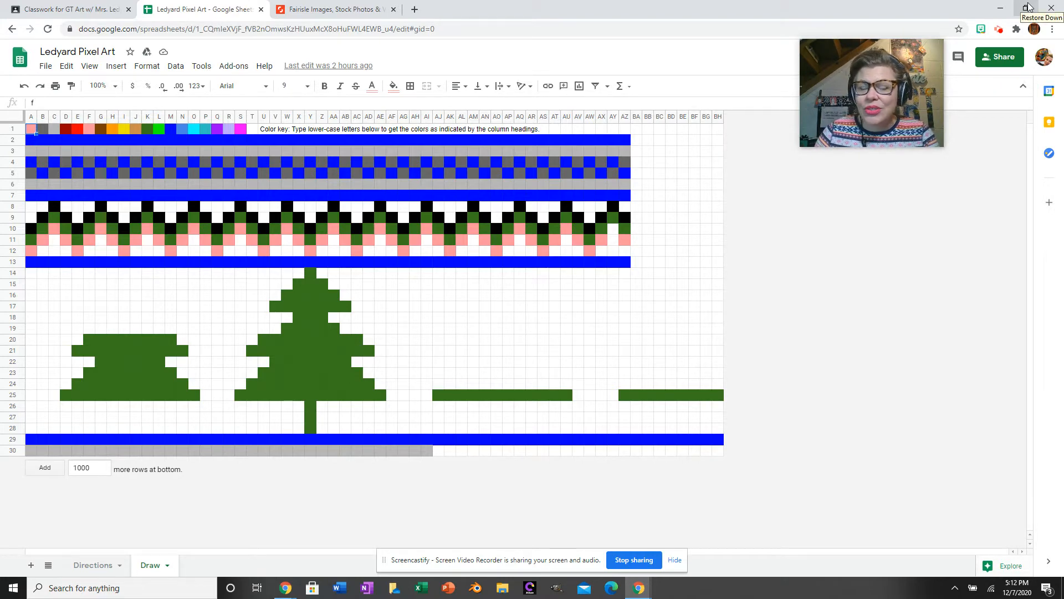
pyautogui.click(1028, 6)
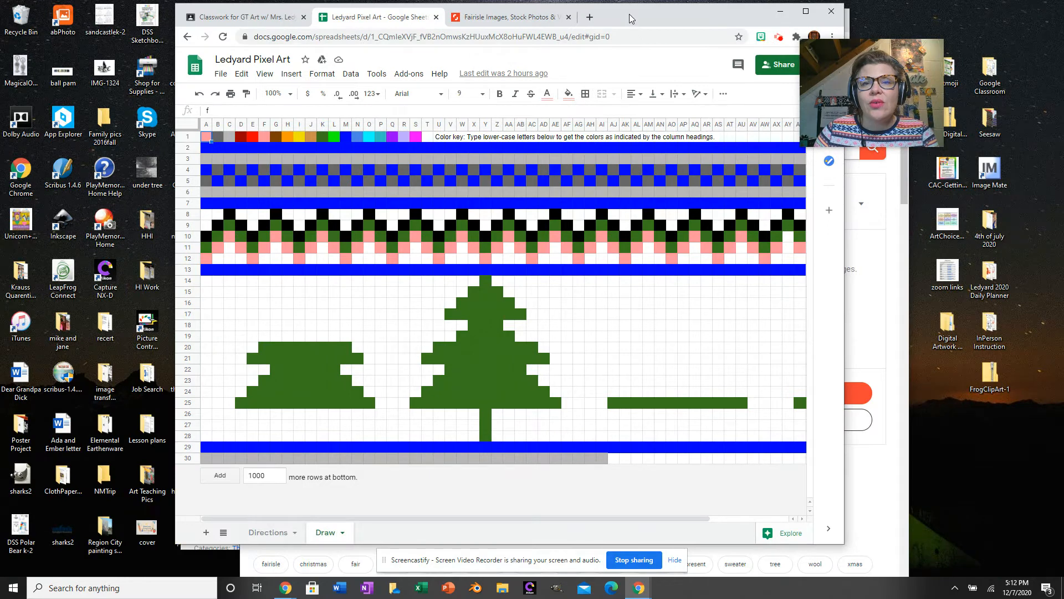
pyautogui.moveTo(630, 15); pyautogui.dragTo(604, 4)
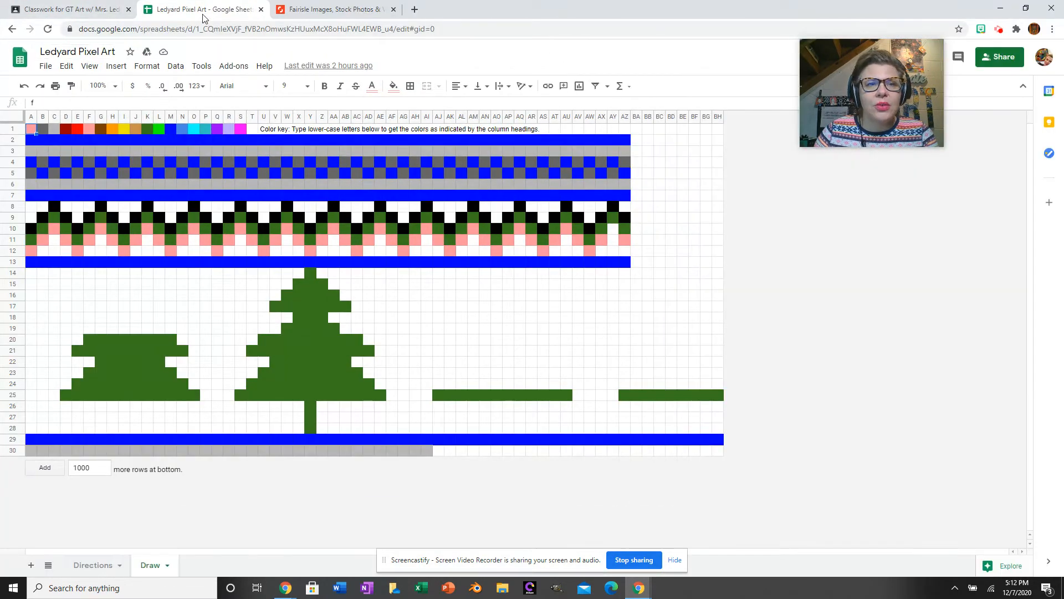
# Read the Directions sheet for the letter-to-color key, how to change colors, and the finishing instructions
pyautogui.click(93, 565)
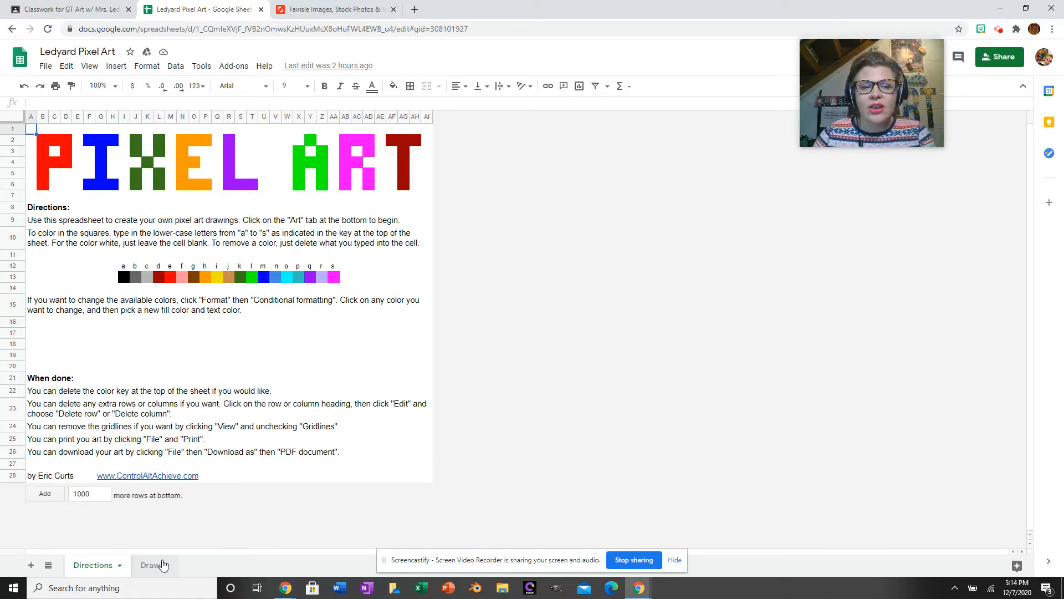
pyautogui.moveTo(205, 493)
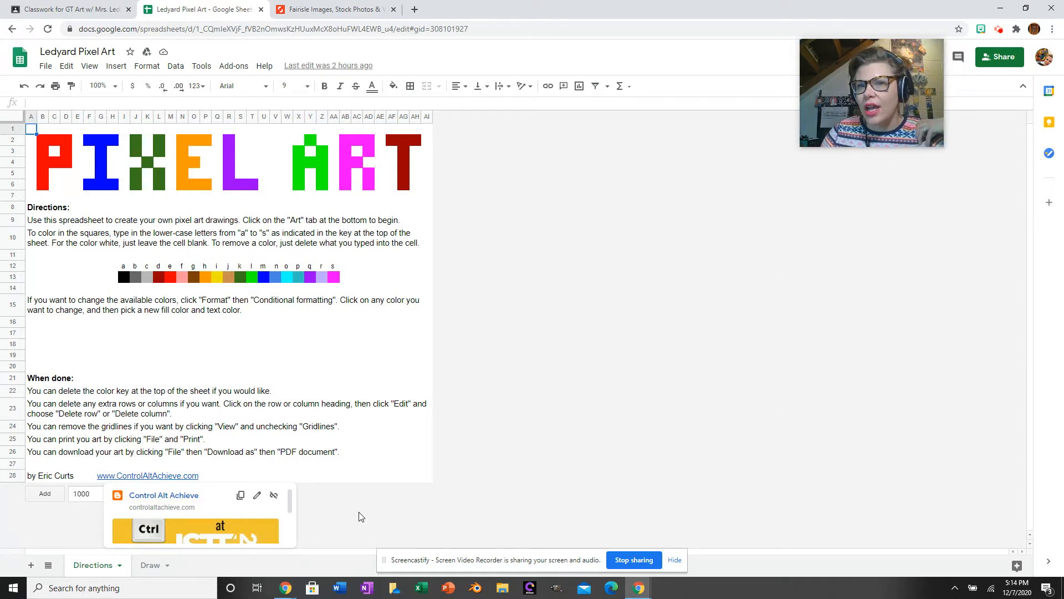
pyautogui.click(427, 497)
pyautogui.click(474, 468)
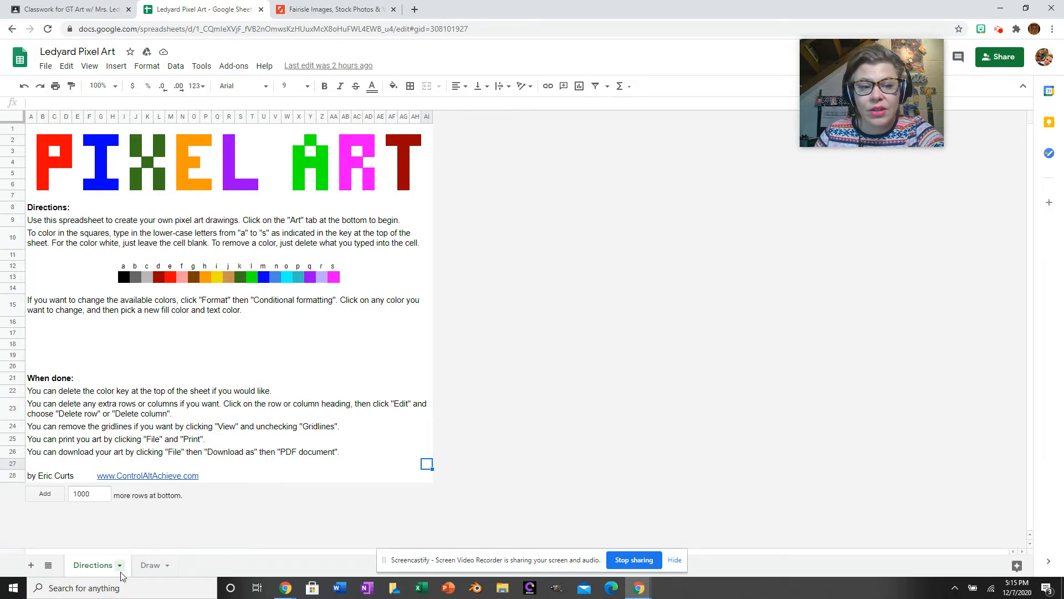
# On the Draw sheet, extend the blue stripe in row 2 by entering a lower-case m in each cell from BA2 to BH2
pyautogui.click(148, 566)
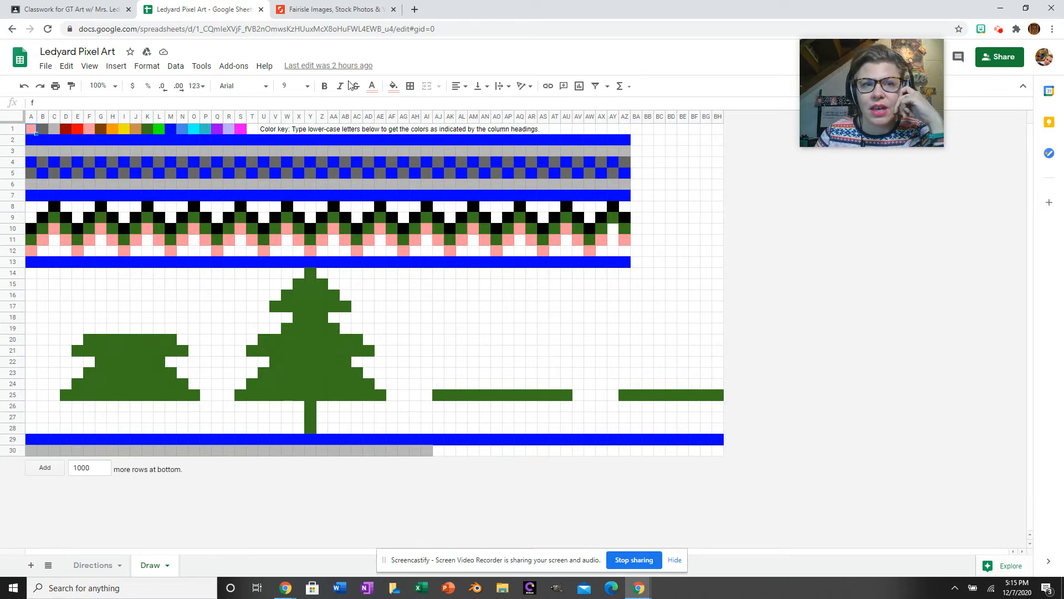
pyautogui.click(637, 142)
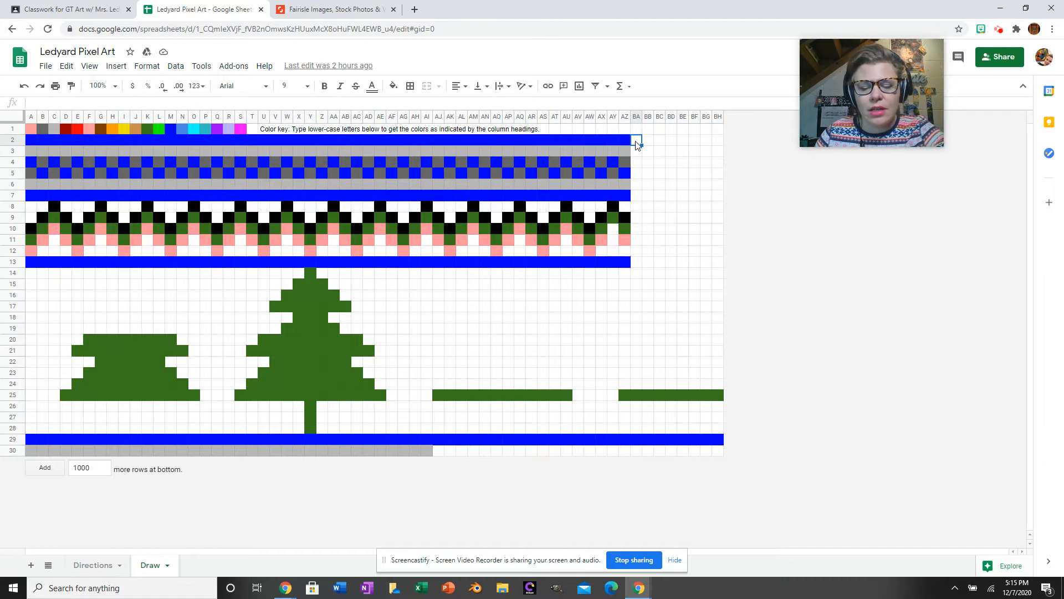
pyautogui.write('m')
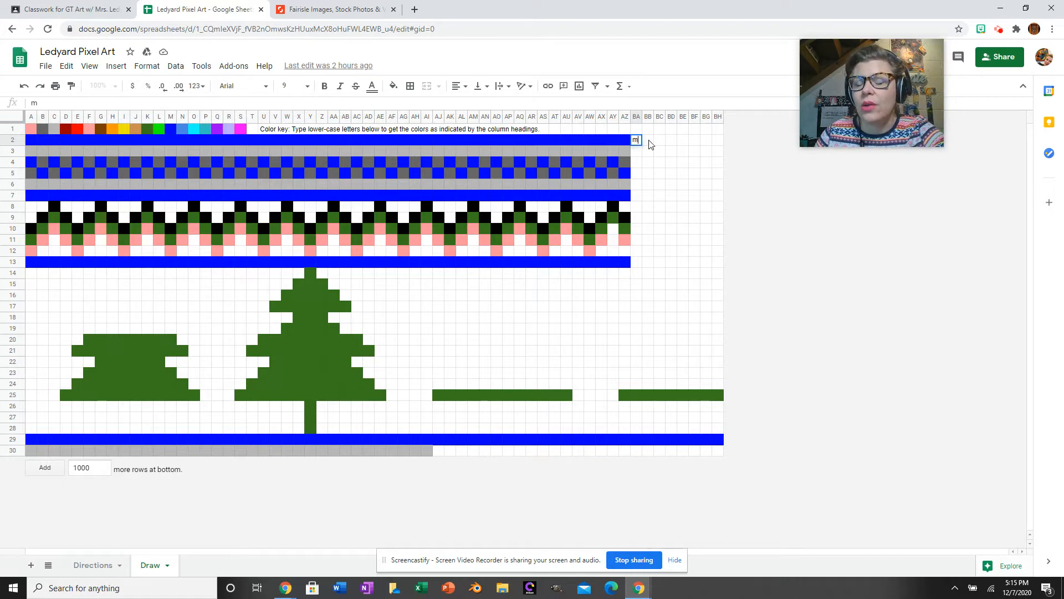
pyautogui.write('m')
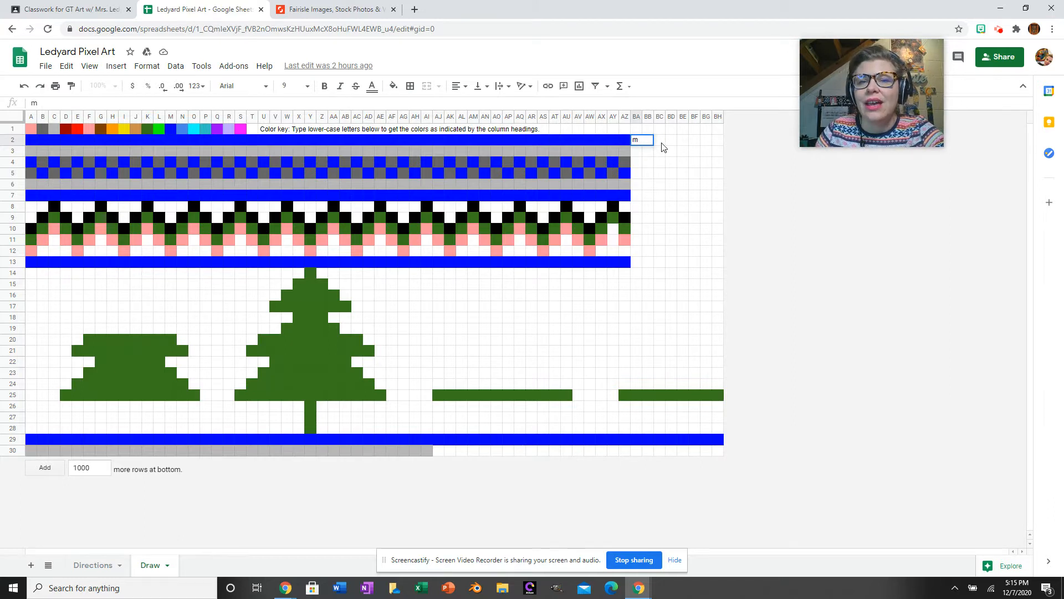
pyautogui.click(660, 143)
pyautogui.click(637, 138)
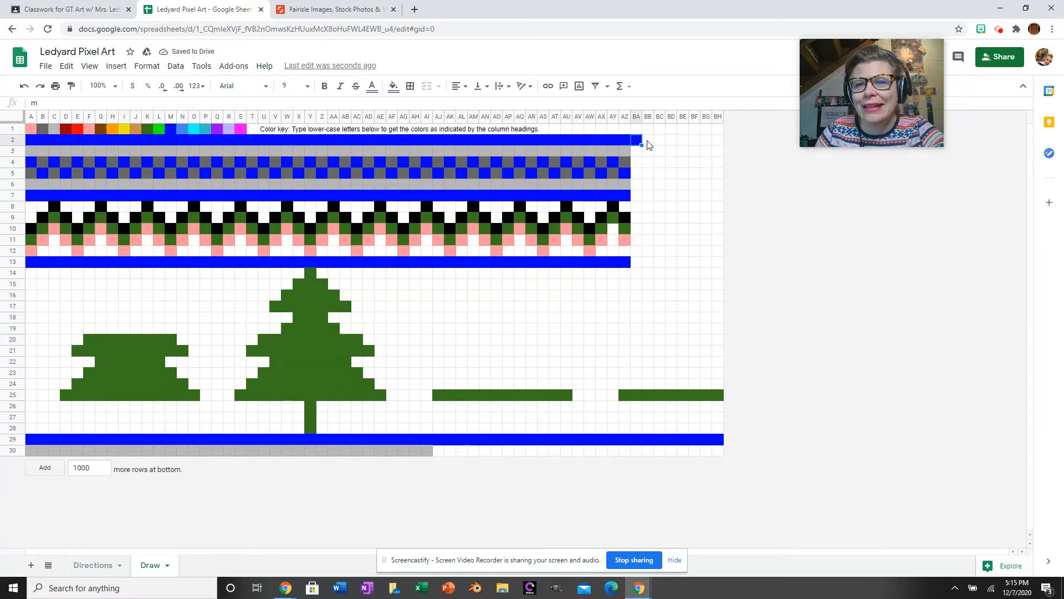
pyautogui.click(649, 141)
pyautogui.write('m')
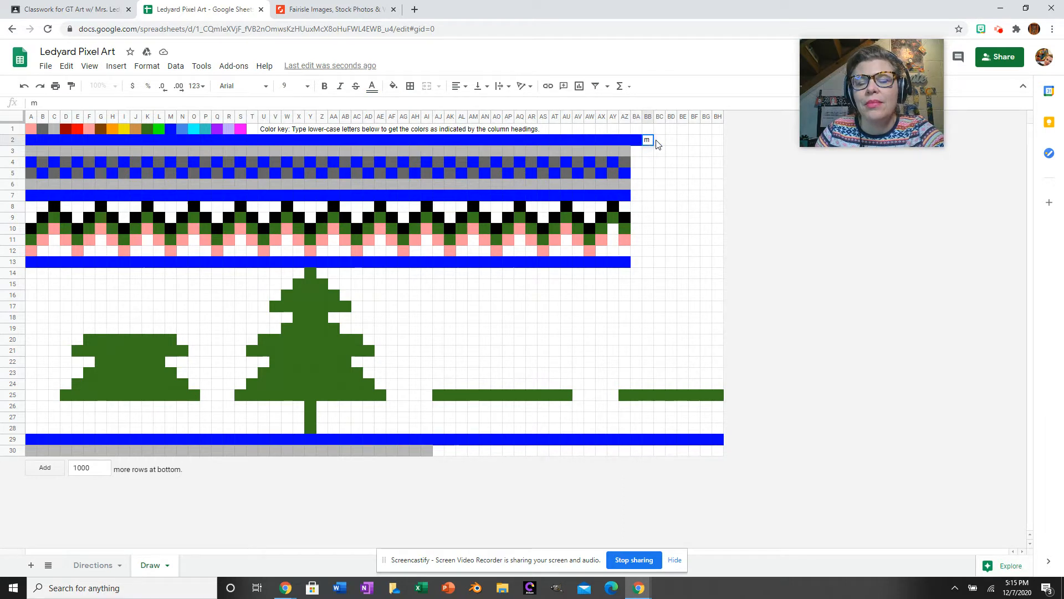
pyautogui.click(660, 141)
pyautogui.write('m')
pyautogui.click(671, 142)
pyautogui.write('m')
pyautogui.click(683, 142)
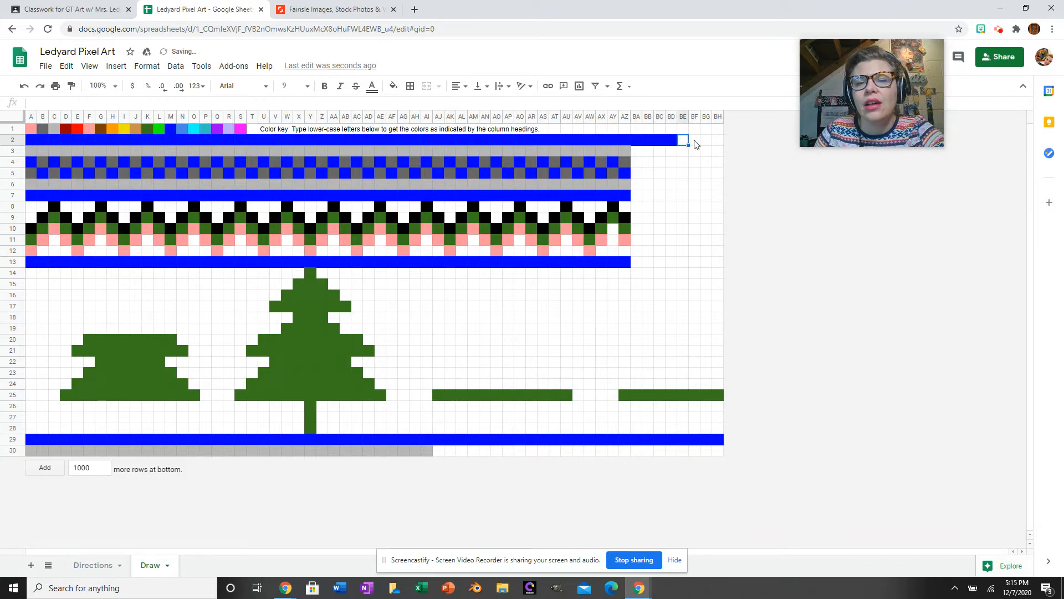
pyautogui.write('m')
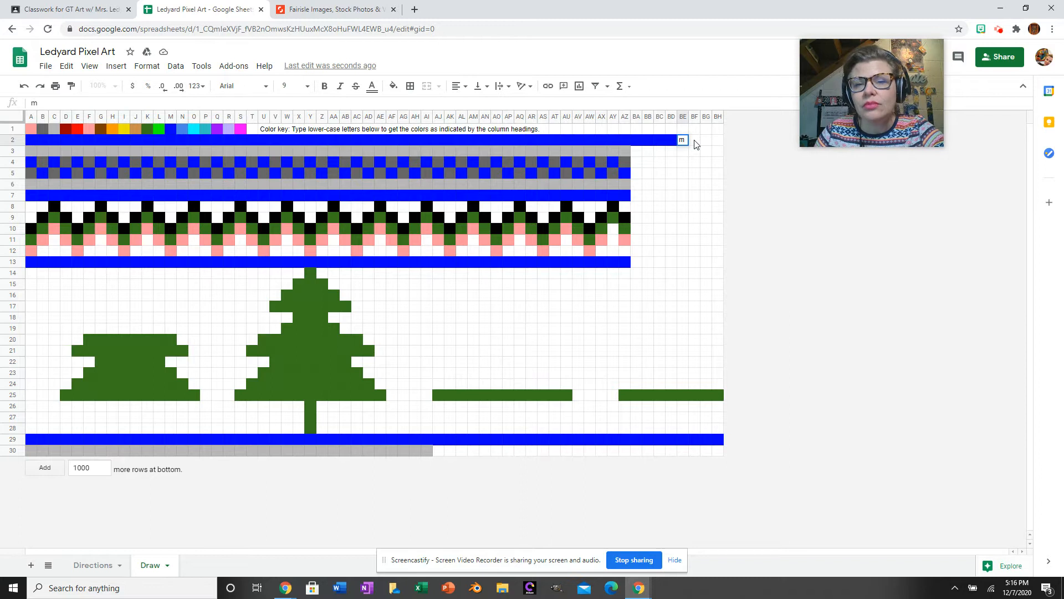
pyautogui.write('m')
pyautogui.press('BackSpace')
pyautogui.click(696, 141)
pyautogui.write('m')
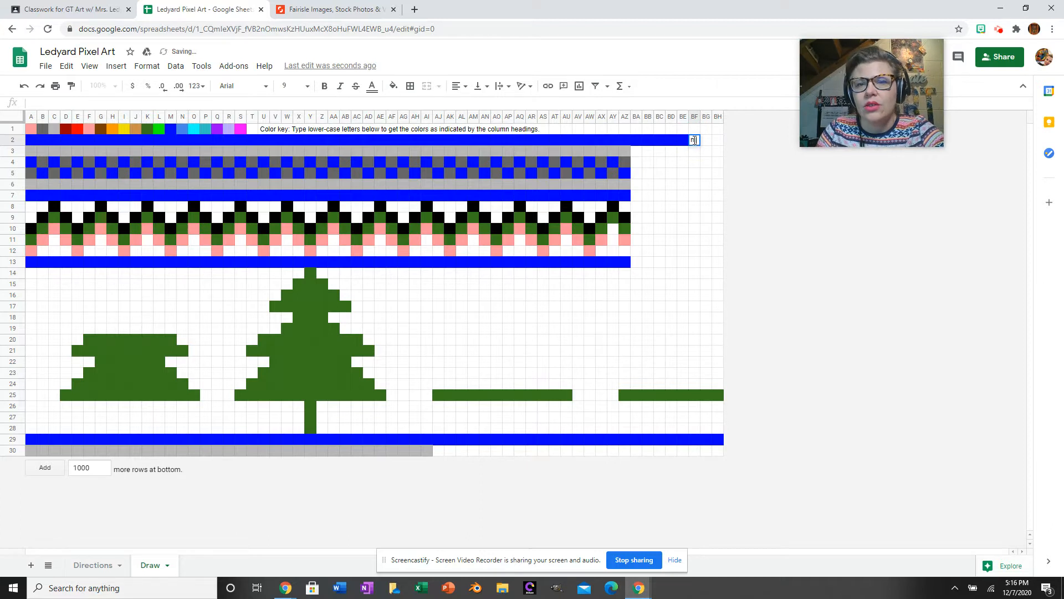
pyautogui.click(707, 143)
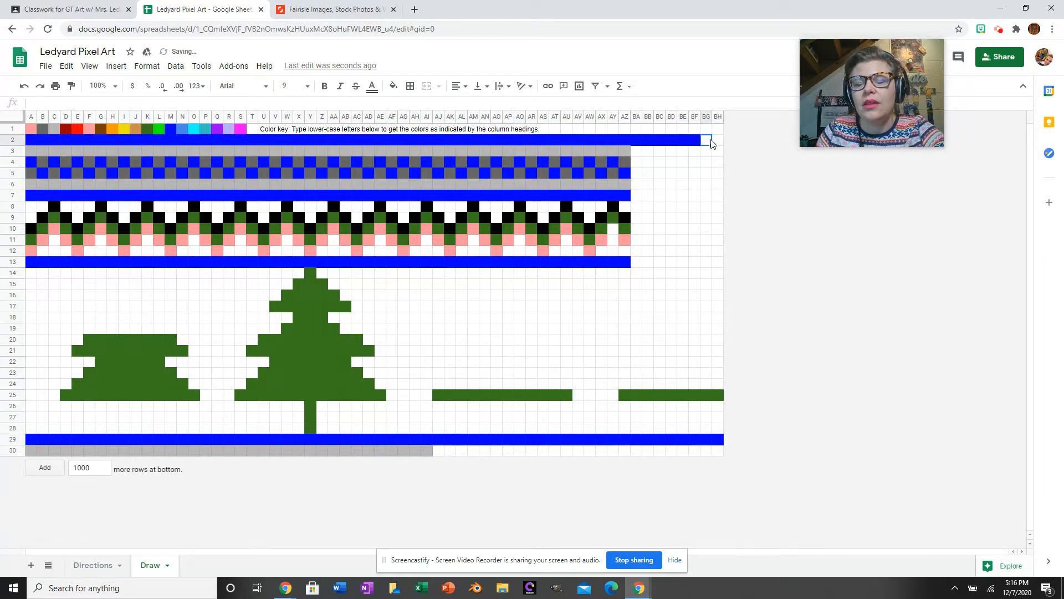
pyautogui.write('m')
pyautogui.click(716, 144)
pyautogui.write('m')
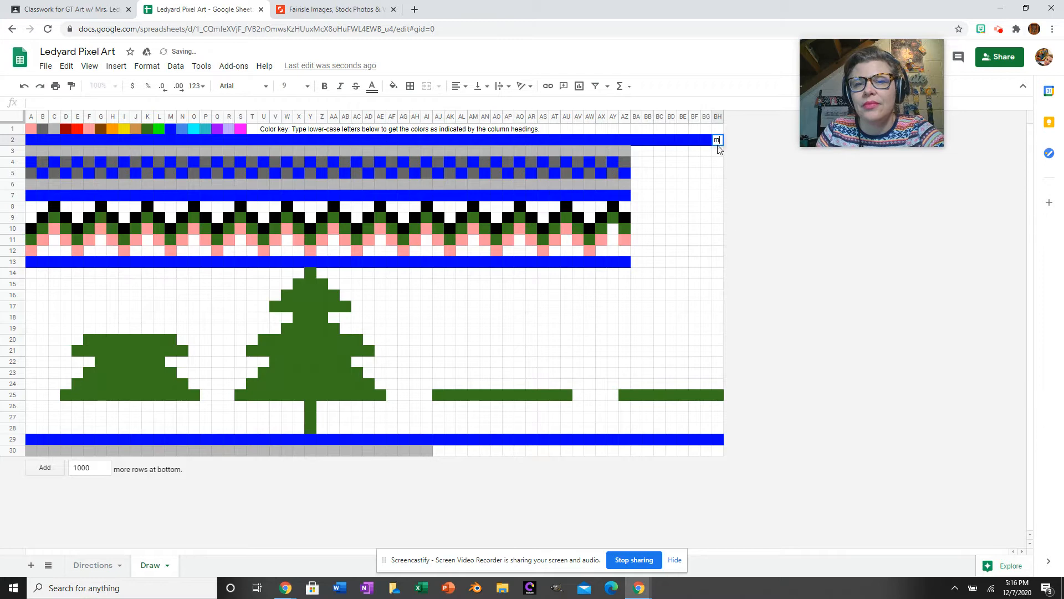
pyautogui.click(639, 152)
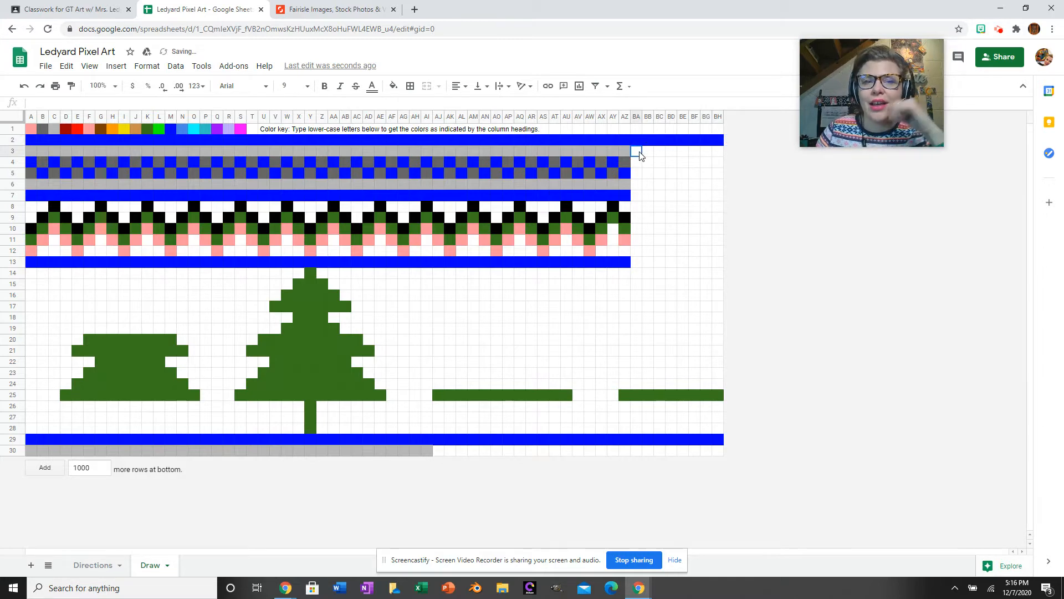
# Arrange the browser windows so the pixel art sheet and the two opened Shutterstock Fair Isle images are visible side by side
pyautogui.click(1026, 9)
pyautogui.moveTo(739, 18); pyautogui.dragTo(567, 25)
pyautogui.click(737, 18)
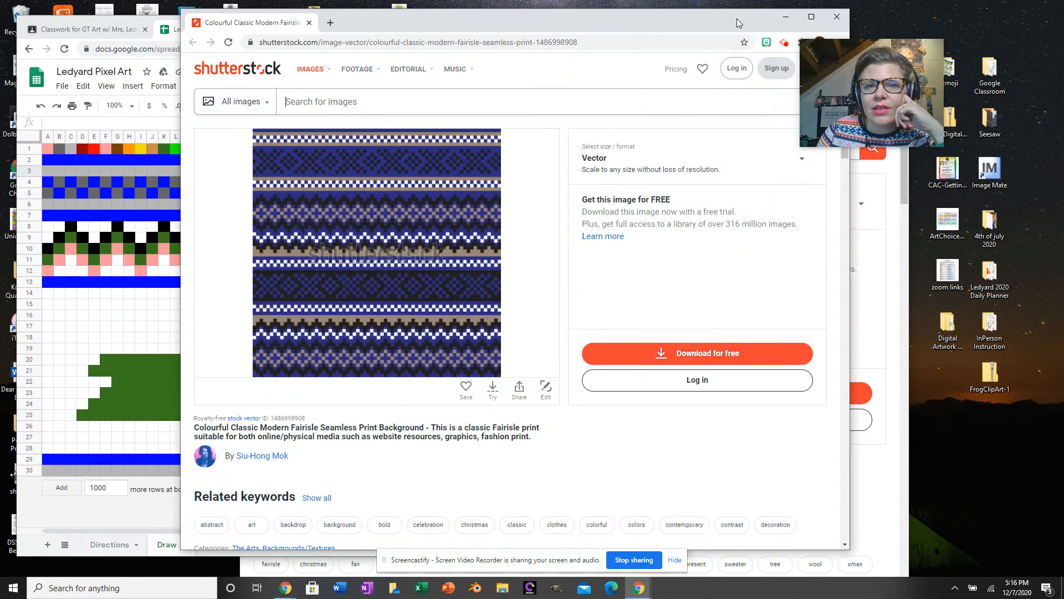
pyautogui.click(885, 323)
pyautogui.moveTo(577, 61); pyautogui.dragTo(644, 60)
pyautogui.moveTo(545, 21); pyautogui.dragTo(785, 31)
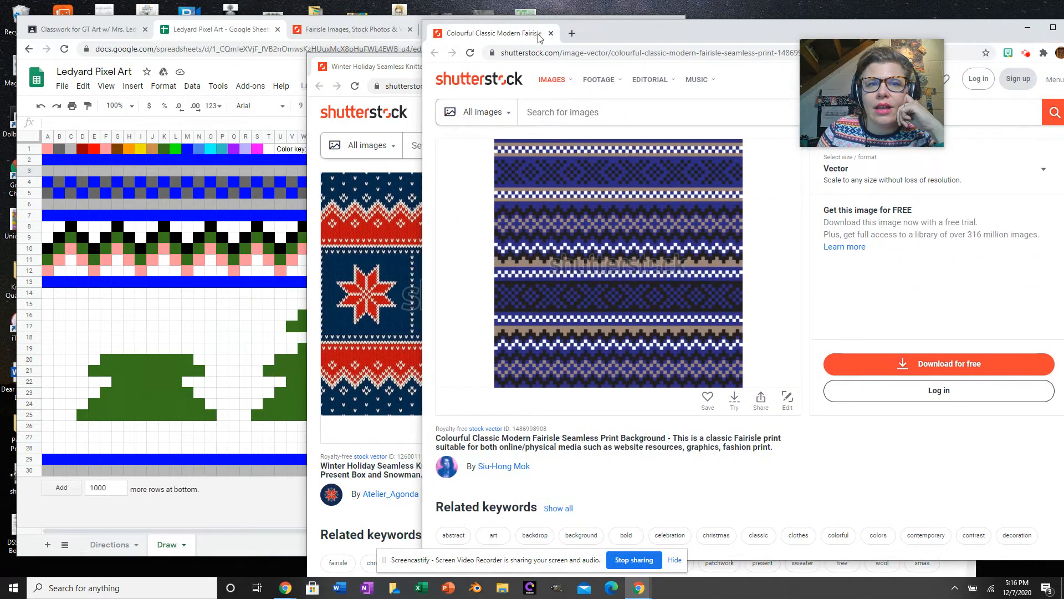
# Bring up the Shutterstock fairisle search results full screen and browse the knitted patterns for border, tree, reindeer and snowflake design ideas
pyautogui.click(370, 29)
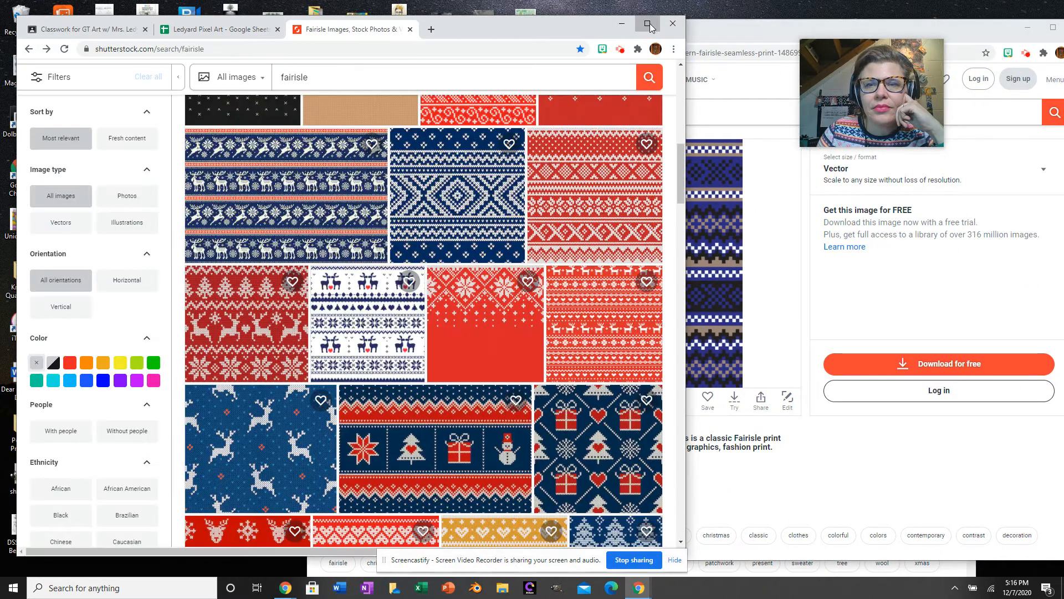
pyautogui.click(647, 24)
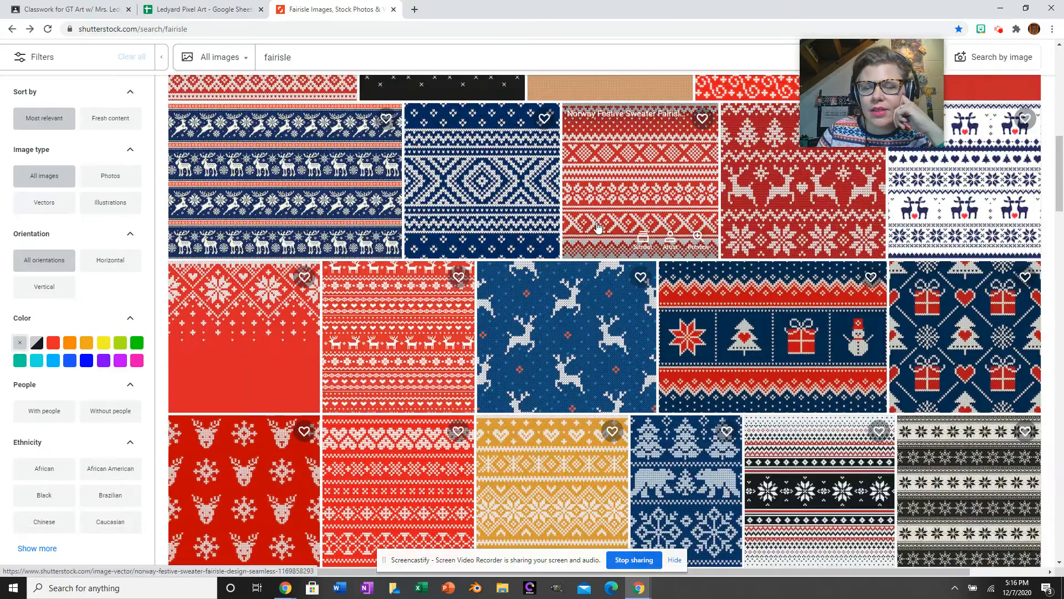
pyautogui.scroll(4, 597, 222)
pyautogui.scroll(5, 597, 222)
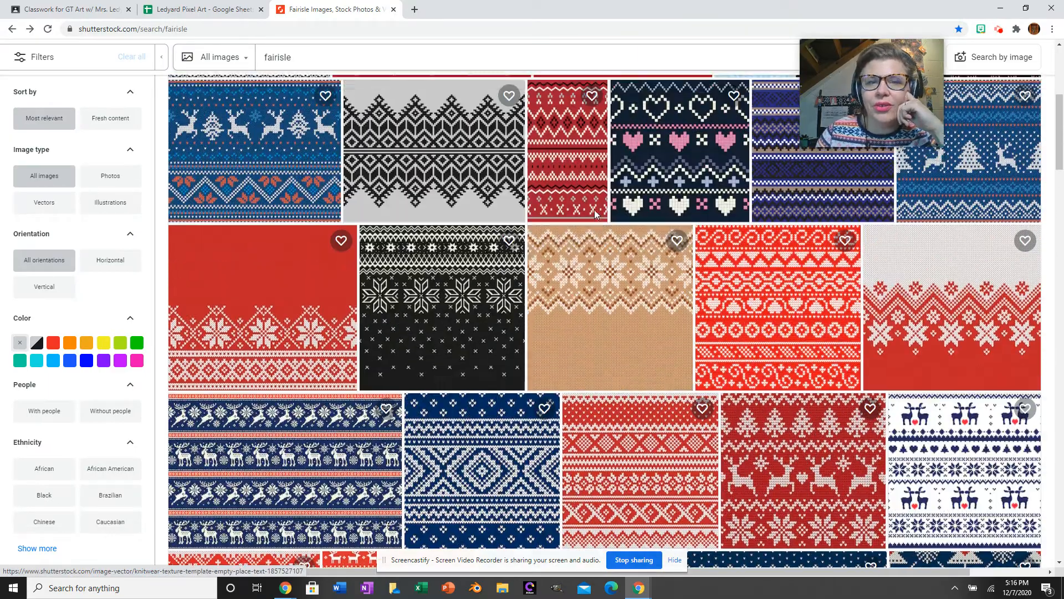
pyautogui.scroll(-2, 596, 216)
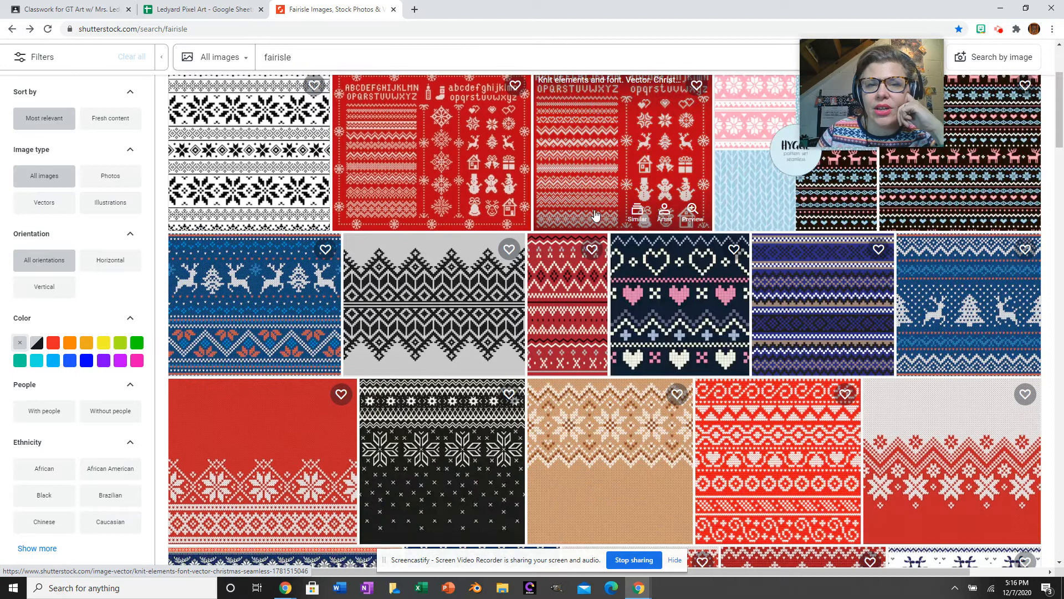
pyautogui.scroll(-3, 582, 304)
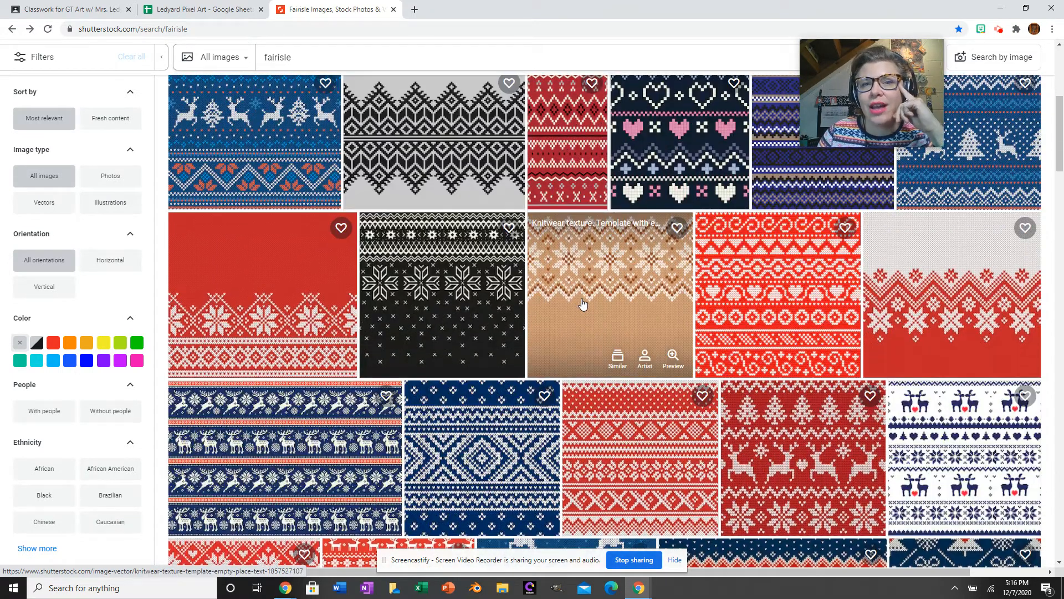
pyautogui.scroll(2, 521, 286)
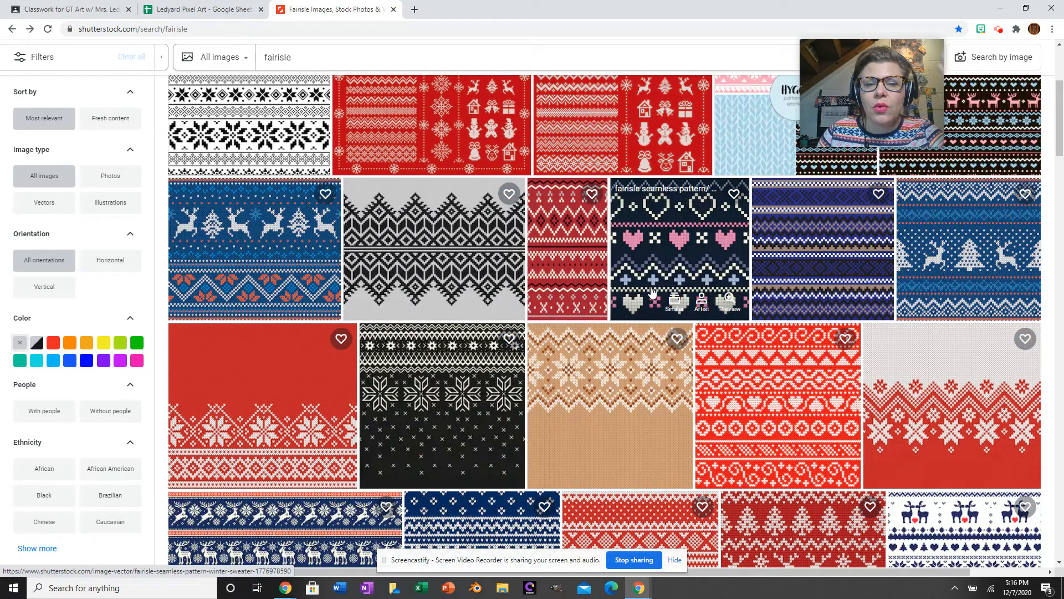
pyautogui.scroll(-2, 652, 292)
pyautogui.scroll(1, 652, 292)
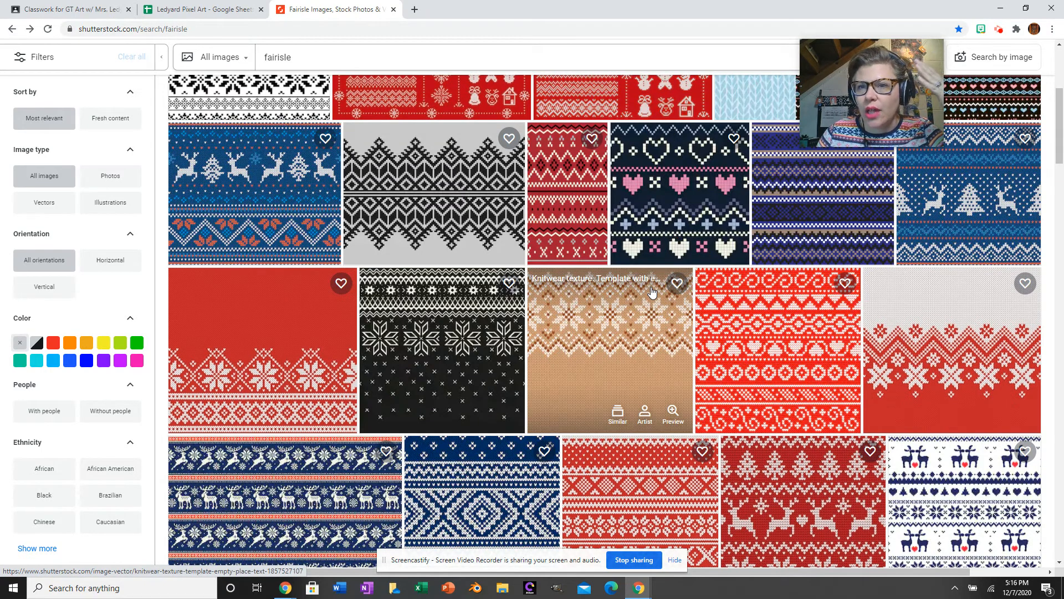
pyautogui.scroll(-2, 652, 292)
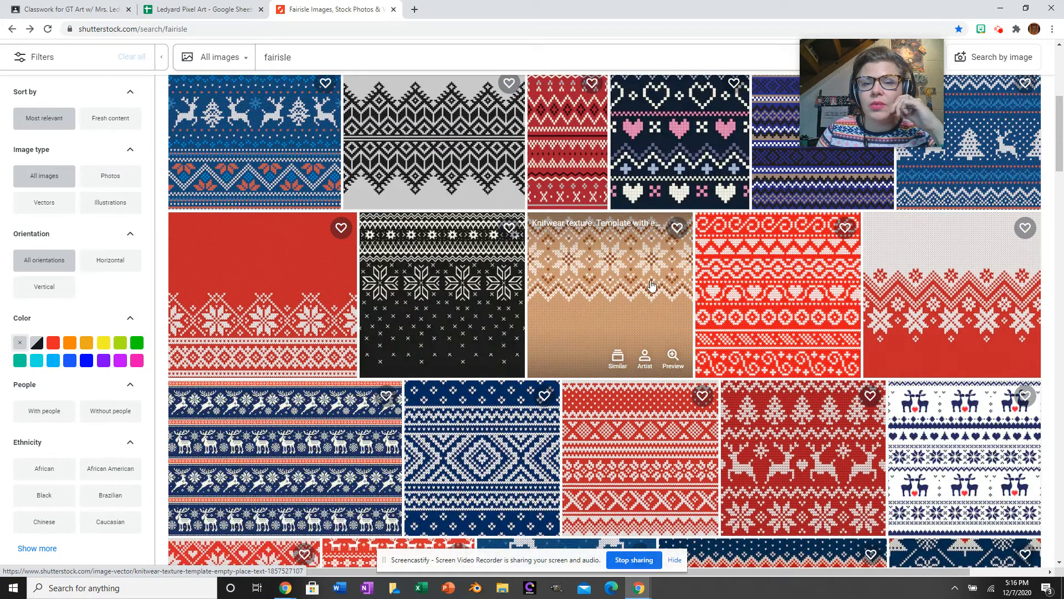
pyautogui.scroll(-3, 651, 285)
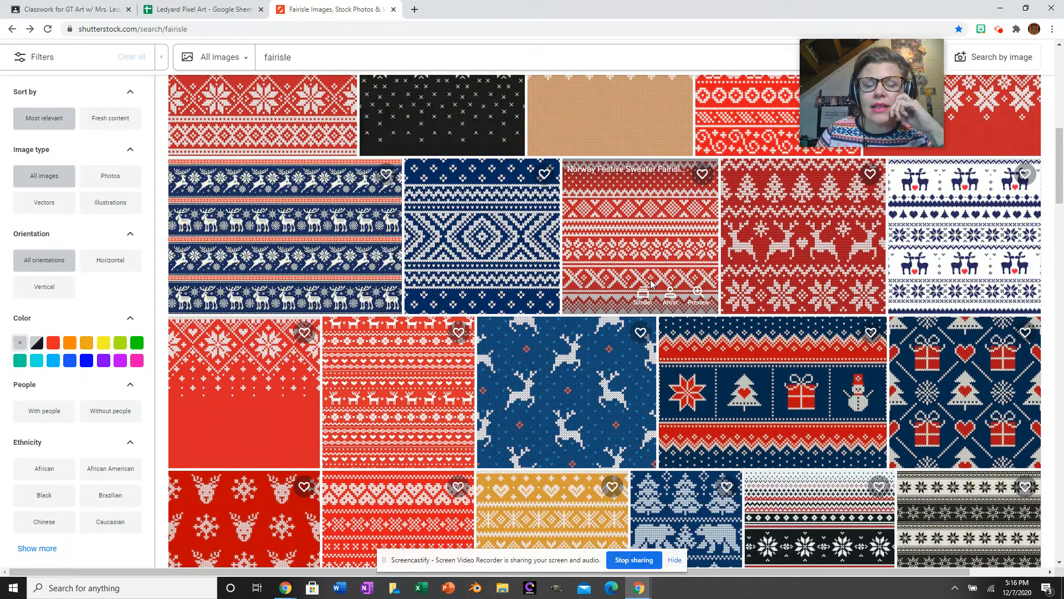
pyautogui.scroll(-2, 651, 283)
pyautogui.scroll(-1, 651, 288)
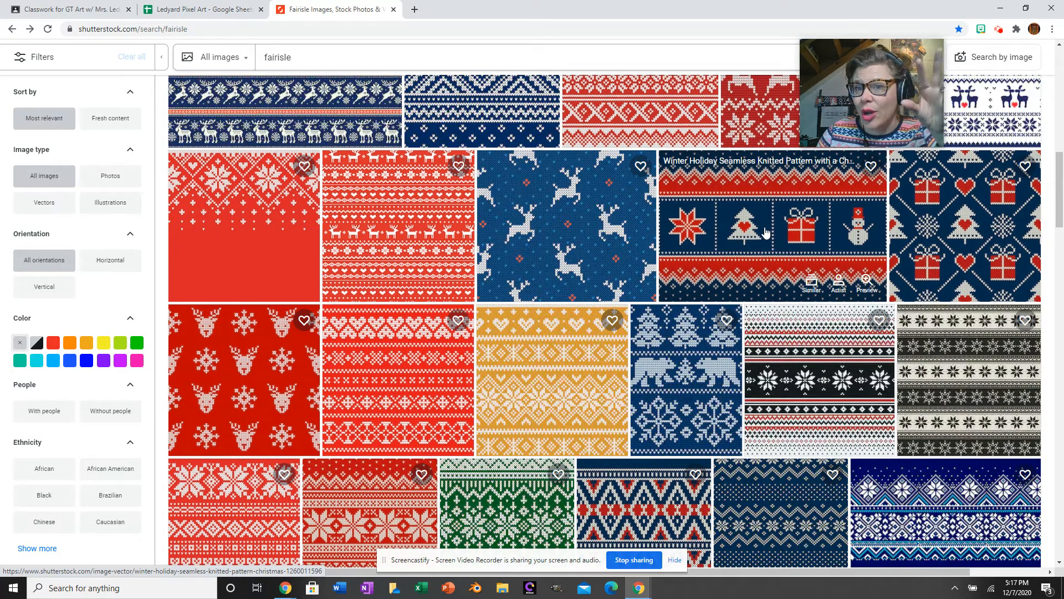
pyautogui.scroll(-3, 772, 237)
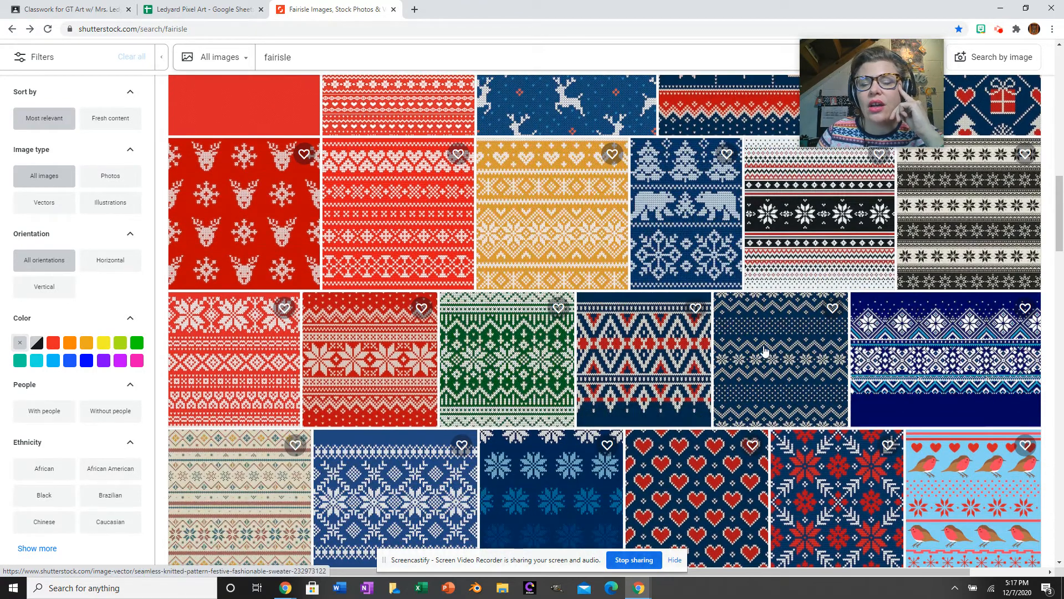
pyautogui.scroll(-2, 794, 355)
pyautogui.scroll(-2, 793, 354)
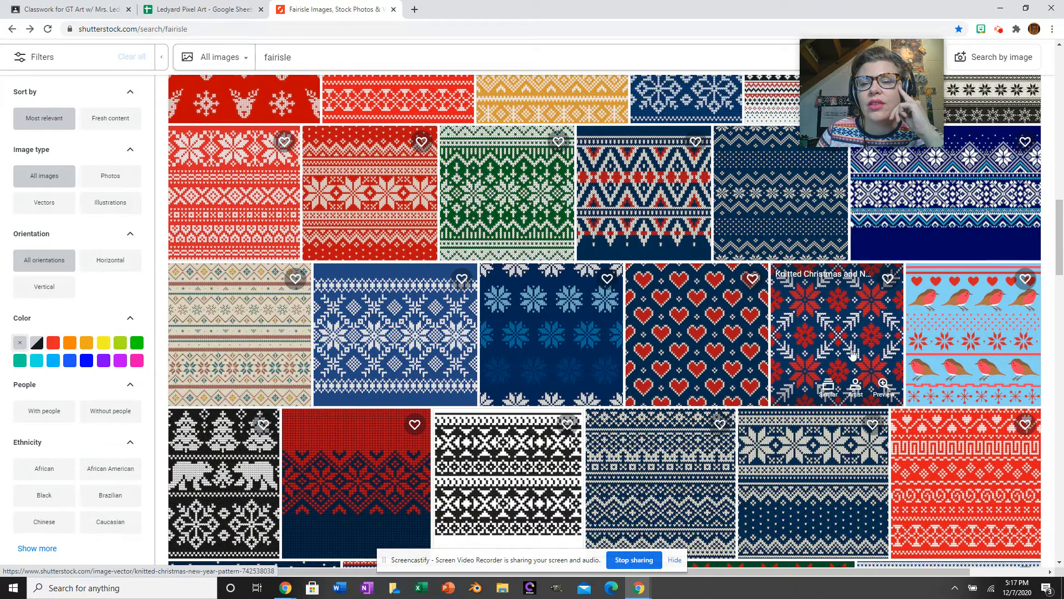
pyautogui.scroll(-6, 660, 348)
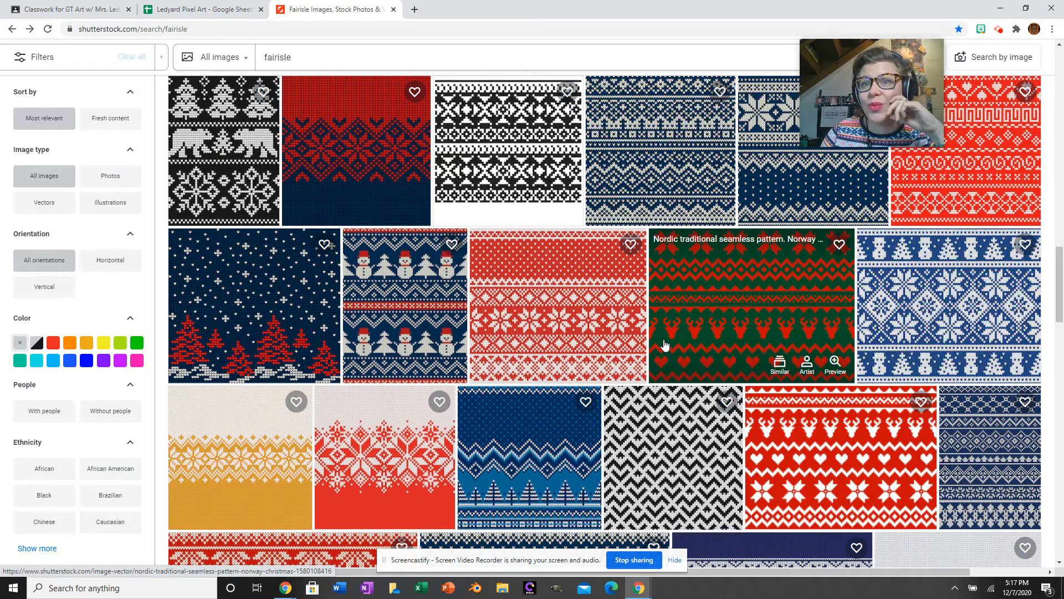
pyautogui.scroll(-3, 665, 344)
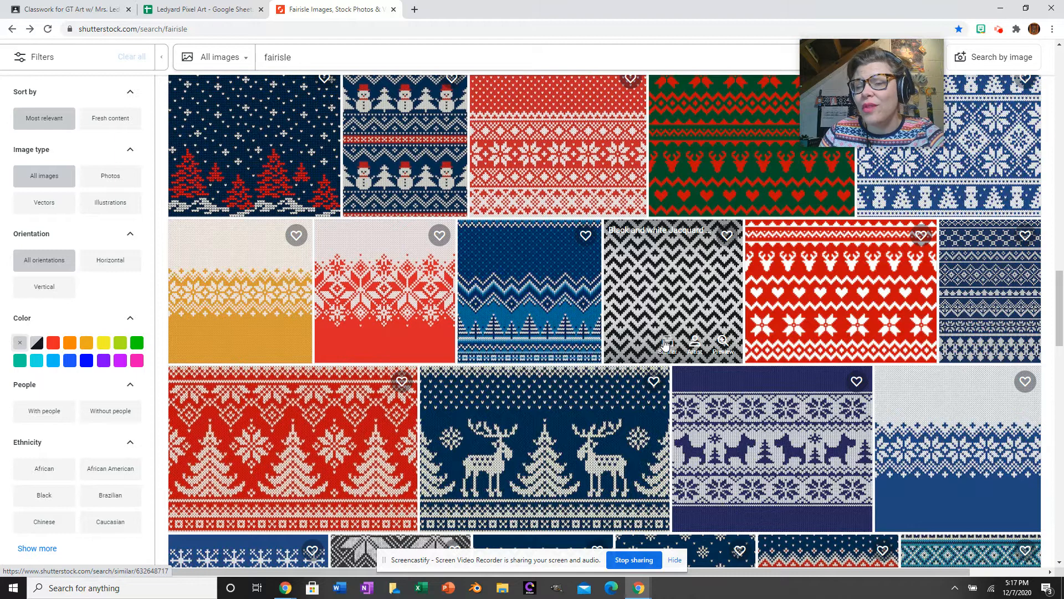
# Look through the remaining fairisle search results down to the last row and back up for more pattern ideas
pyautogui.scroll(-1, 665, 344)
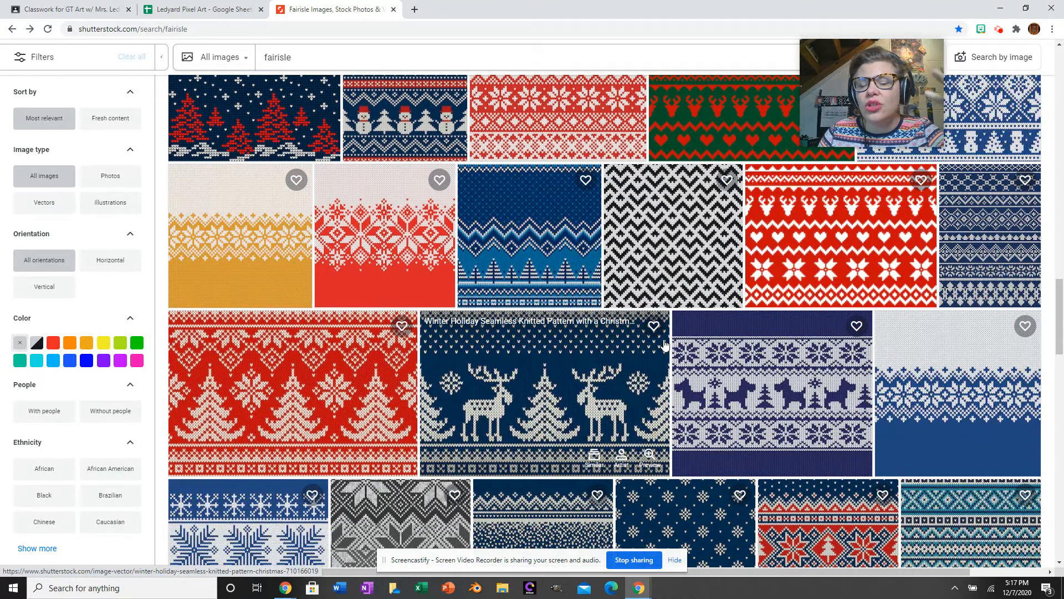
pyautogui.scroll(-1, 665, 344)
pyautogui.scroll(-3, 664, 342)
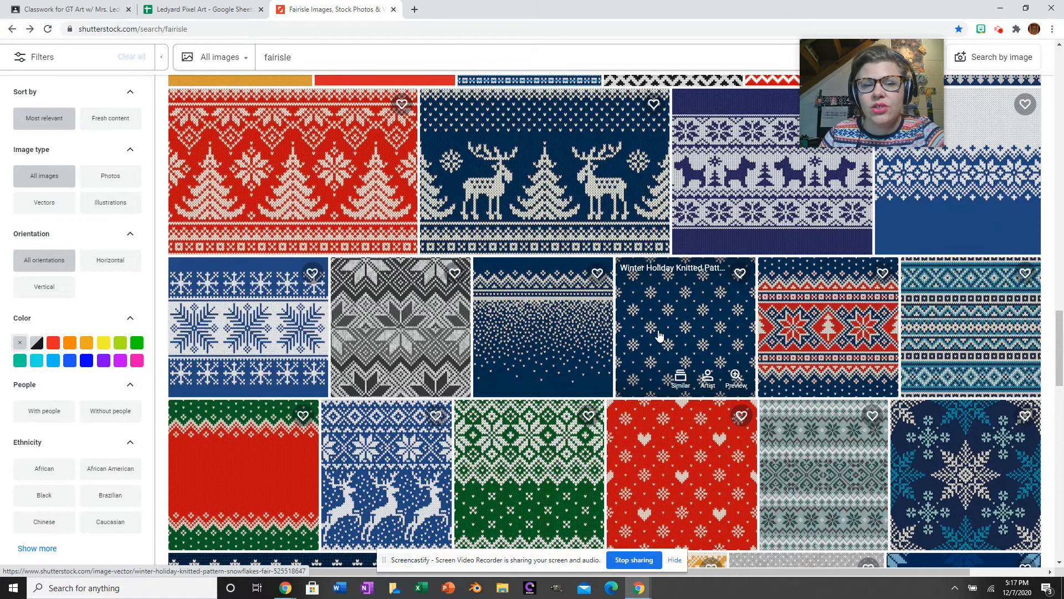
pyautogui.scroll(-5, 659, 335)
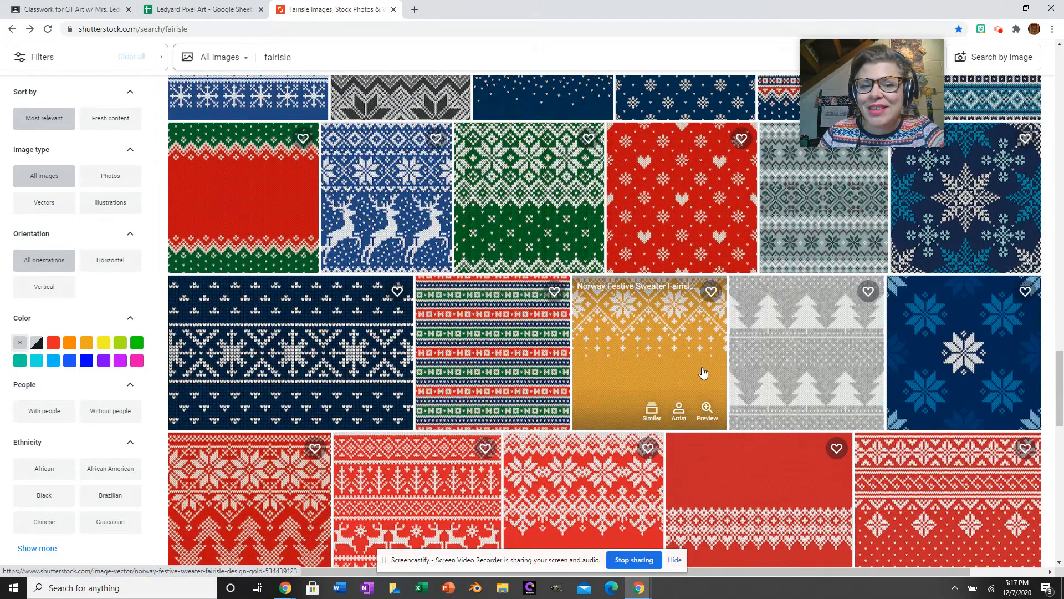
pyautogui.scroll(-6, 720, 363)
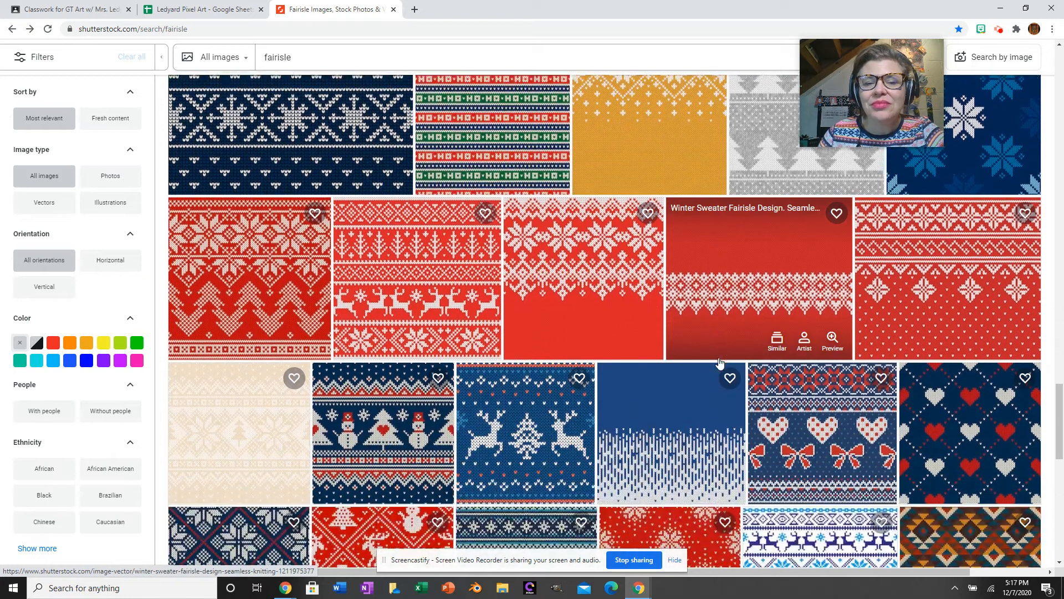
pyautogui.scroll(-1, 720, 363)
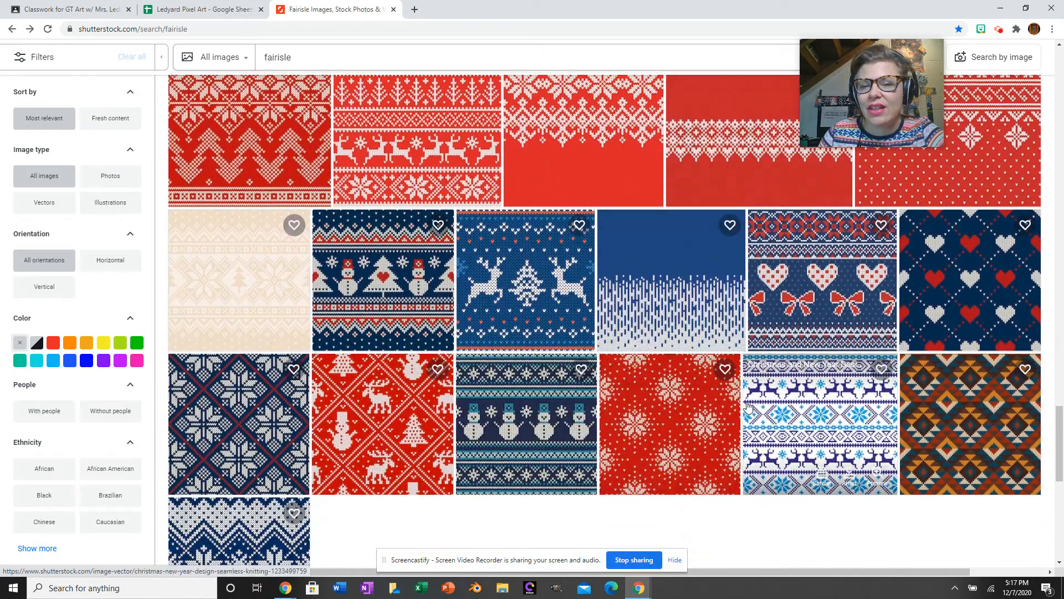
pyautogui.scroll(-1, 748, 407)
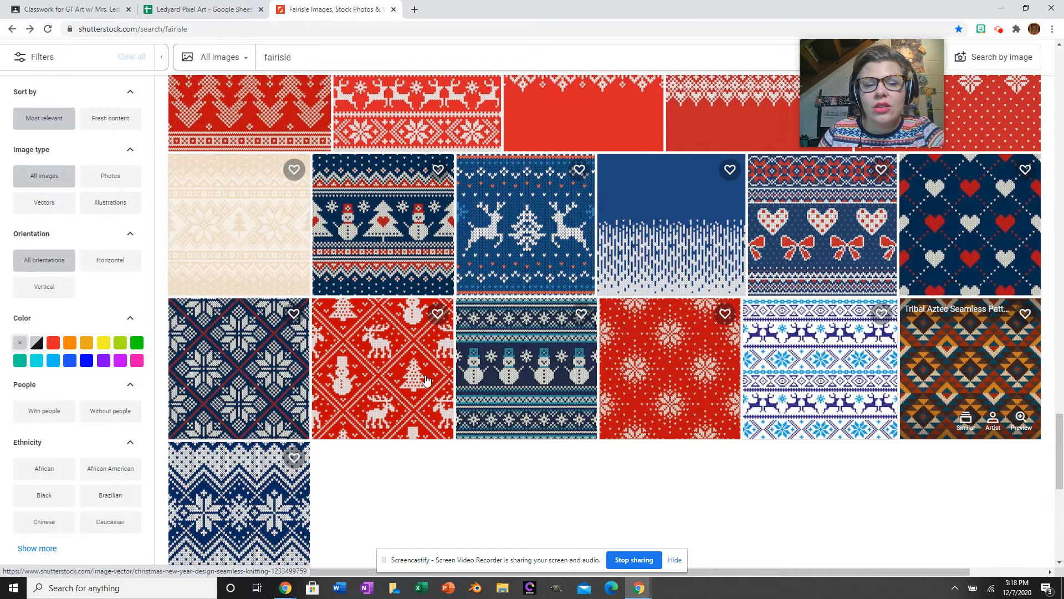
pyautogui.scroll(3, 488, 352)
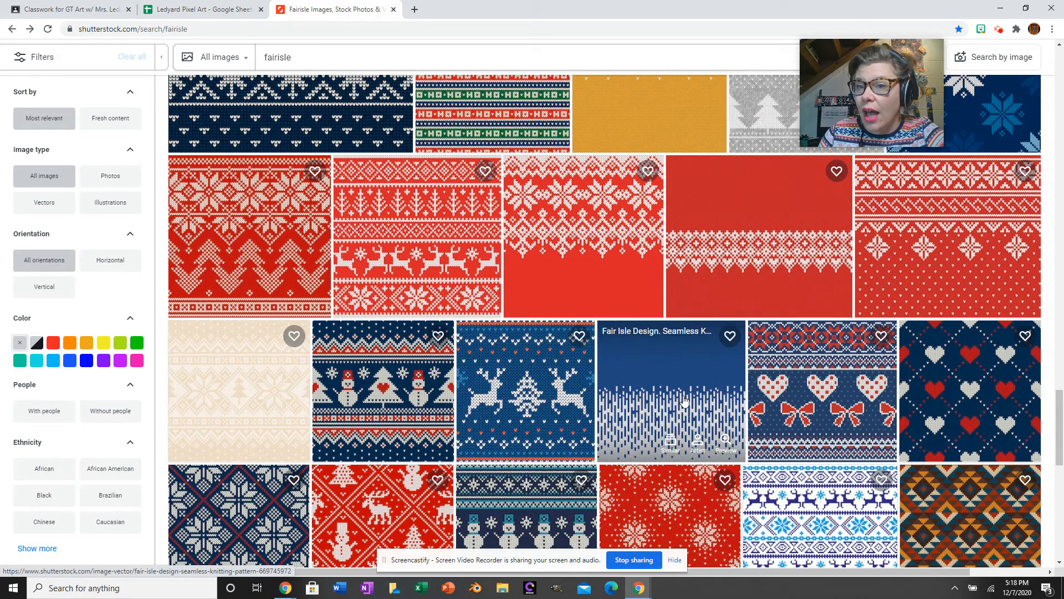
pyautogui.scroll(7, 676, 384)
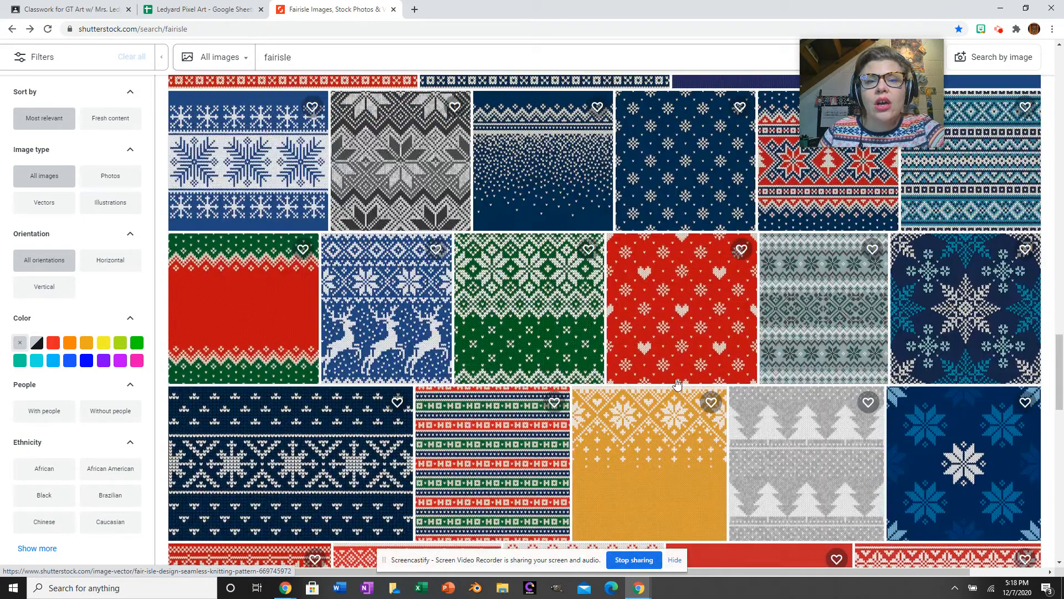
pyautogui.scroll(15, 654, 372)
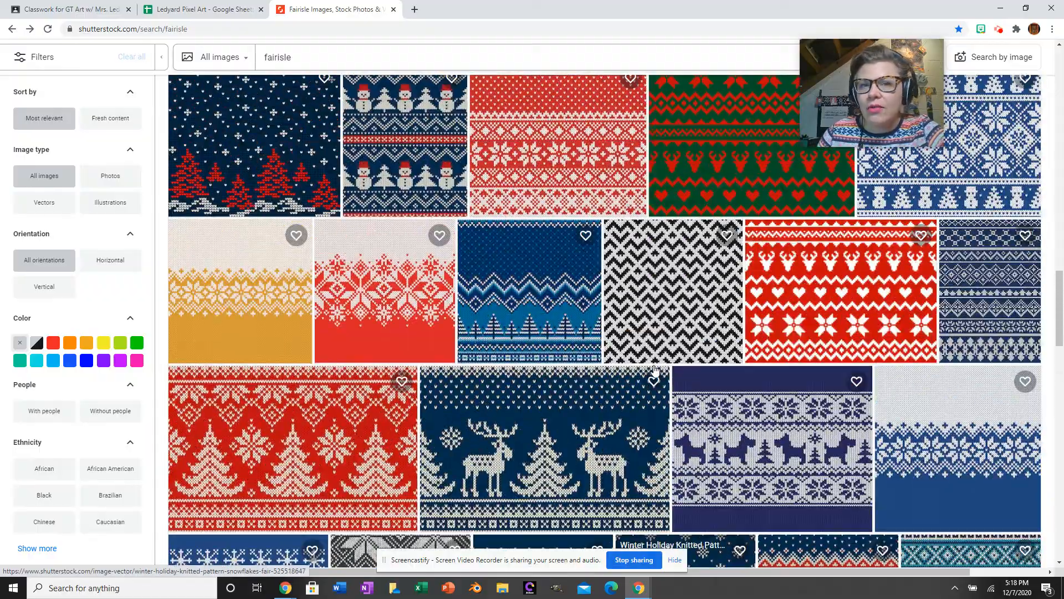
pyautogui.scroll(11, 642, 382)
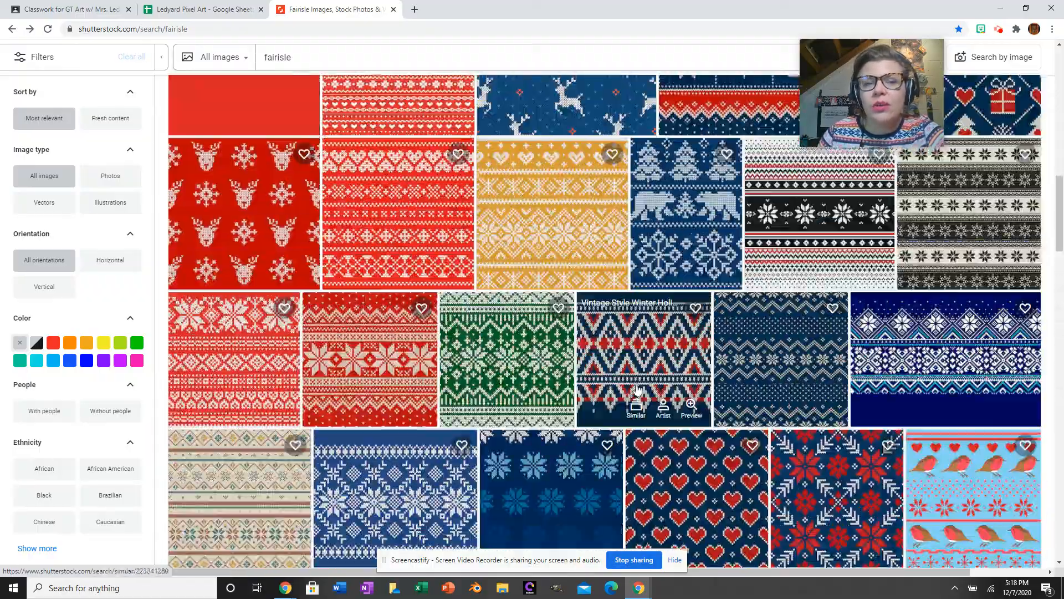
pyautogui.scroll(10, 631, 369)
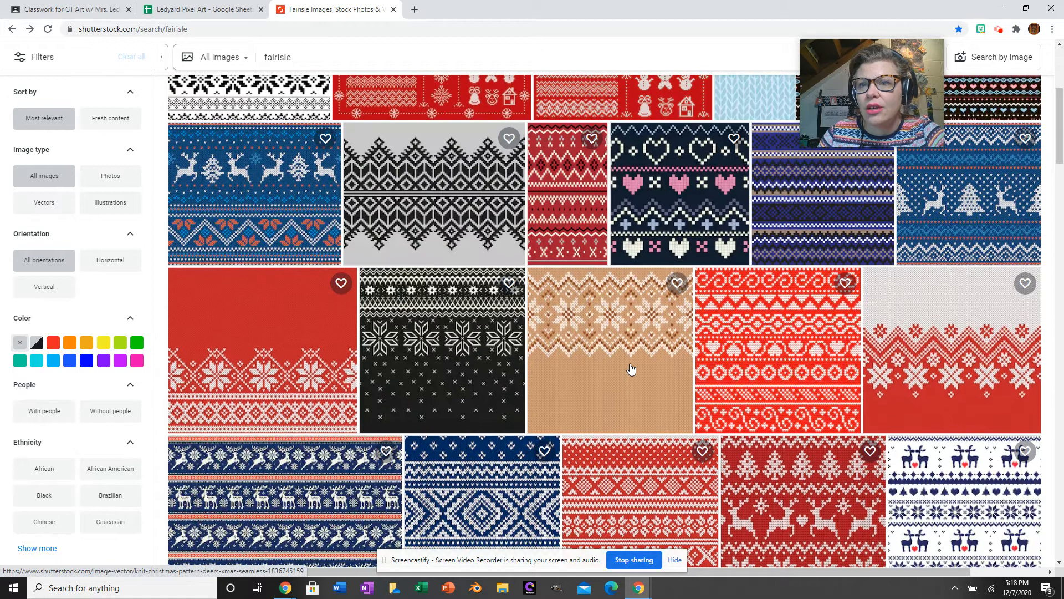
pyautogui.scroll(-1, 631, 366)
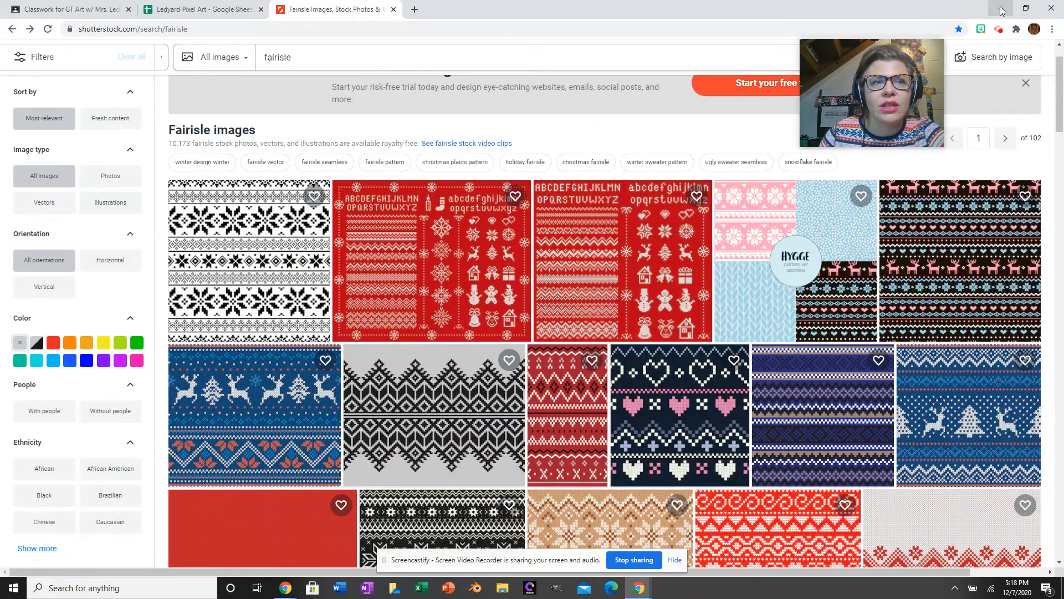
# Reduce the search-results window from full screen and move the Colourful Classic Modern Fairisle image window clear of it
pyautogui.click(1025, 9)
pyautogui.moveTo(753, 29); pyautogui.dragTo(604, 18)
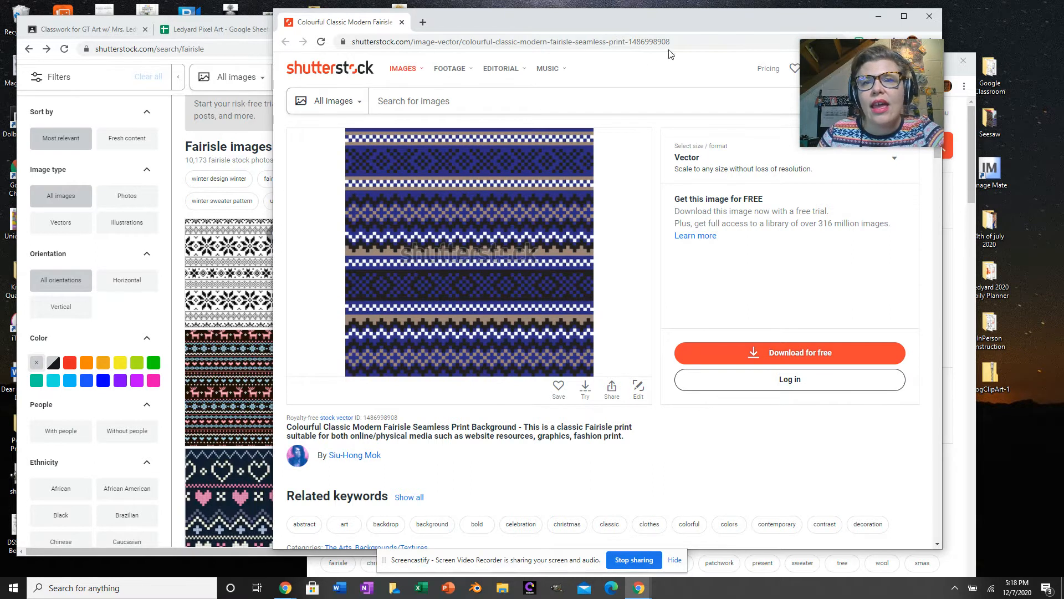
pyautogui.moveTo(713, 16); pyautogui.dragTo(772, 19)
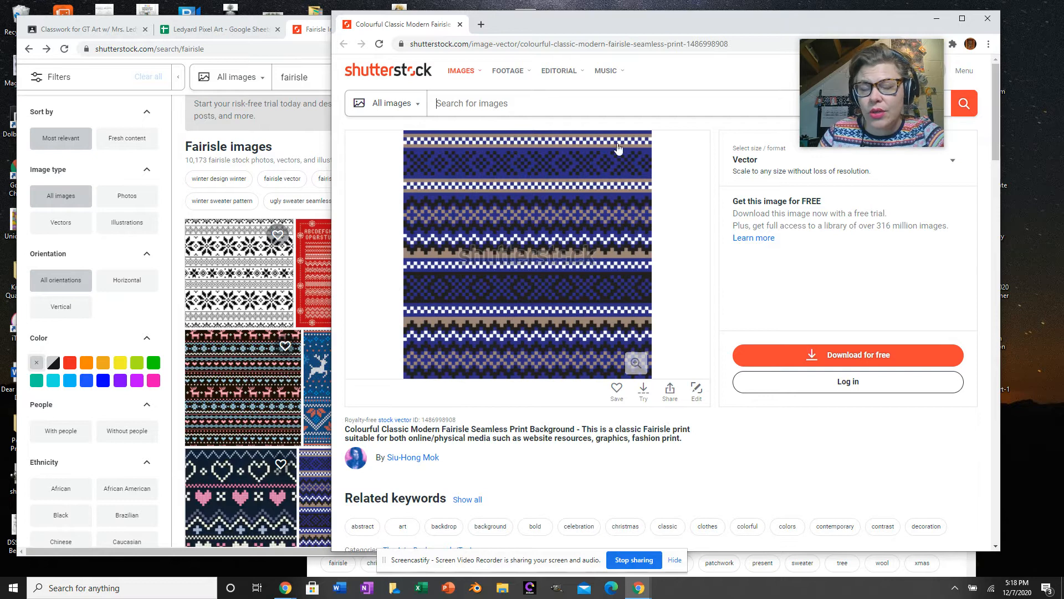
pyautogui.moveTo(593, 17); pyautogui.dragTo(625, 49)
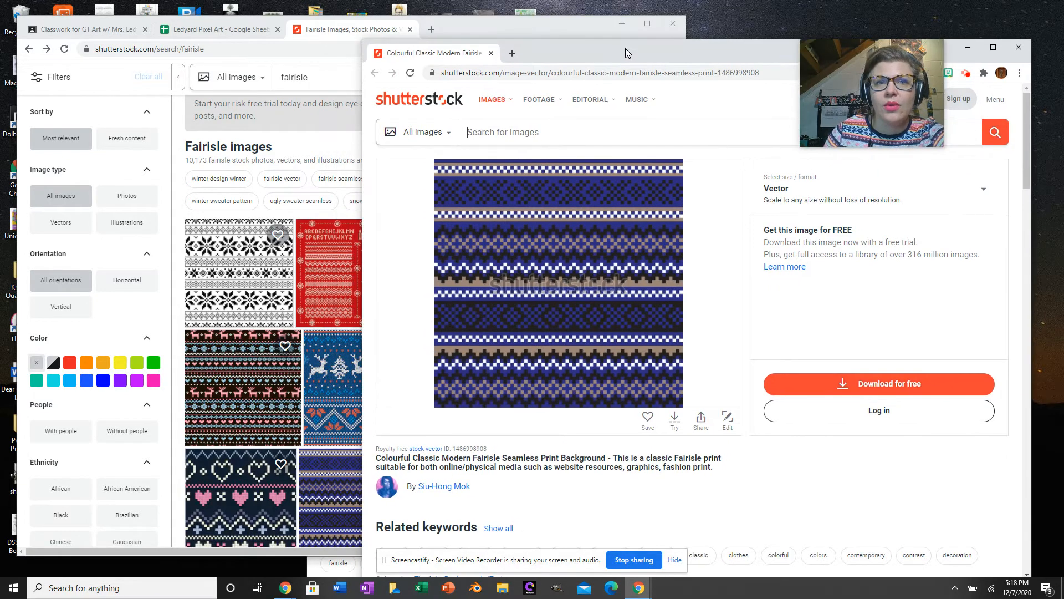
pyautogui.click(554, 26)
pyautogui.click(647, 24)
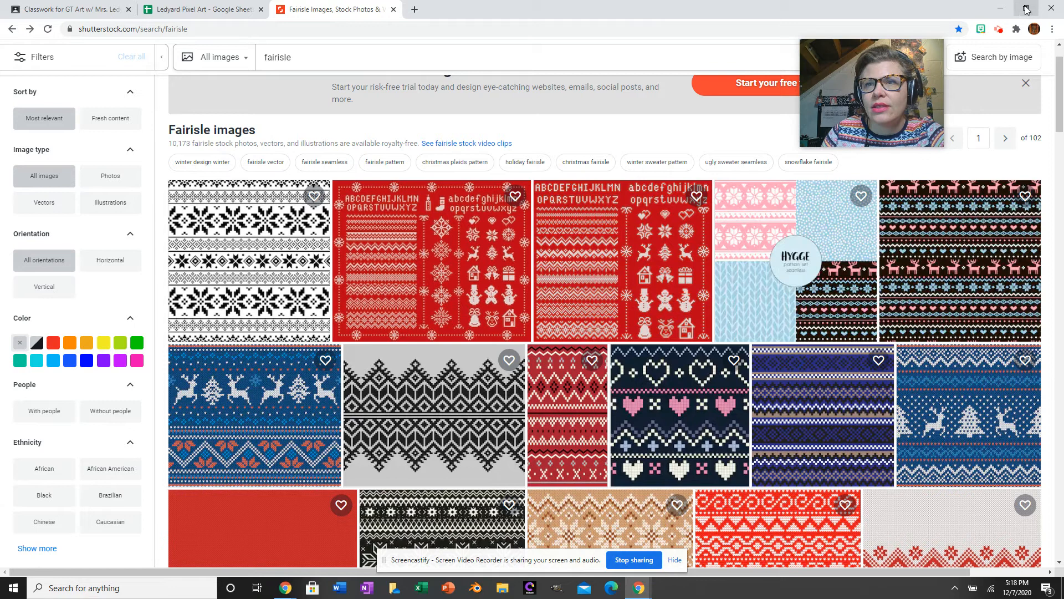
pyautogui.click(1026, 9)
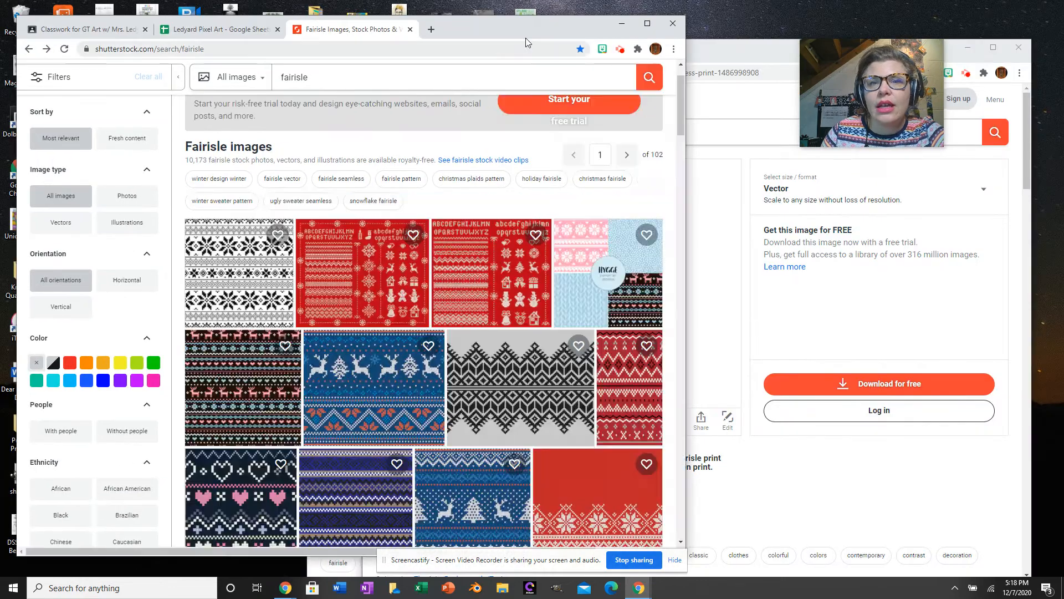
# Bring up the Ledyard Pixel Art sheet and widen its window to show the Draw columns through BH
pyautogui.moveTo(526, 28); pyautogui.dragTo(577, 49)
pyautogui.click(263, 53)
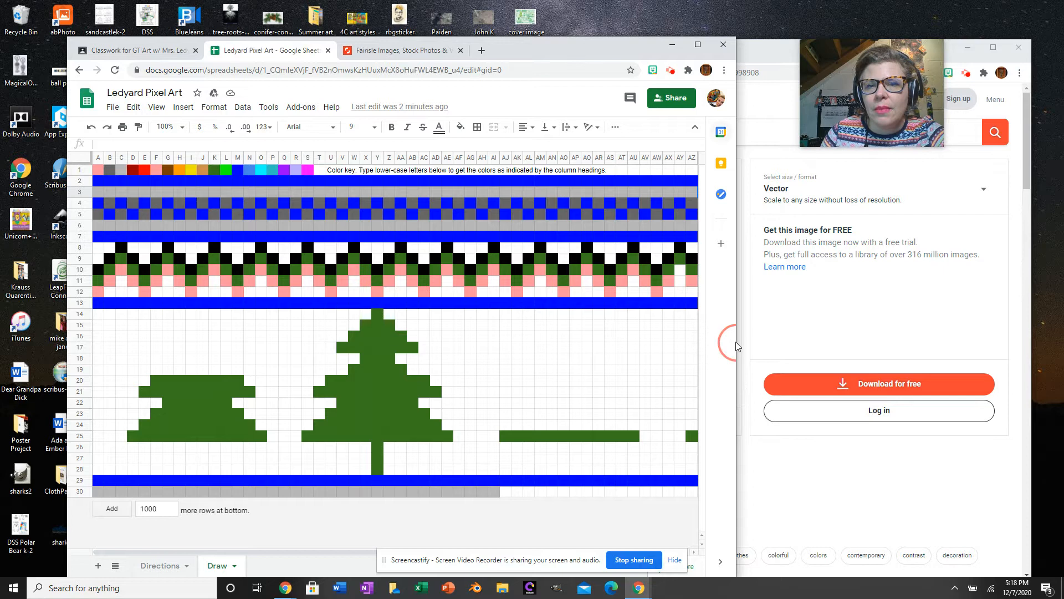
pyautogui.moveTo(734, 335); pyautogui.dragTo(908, 330)
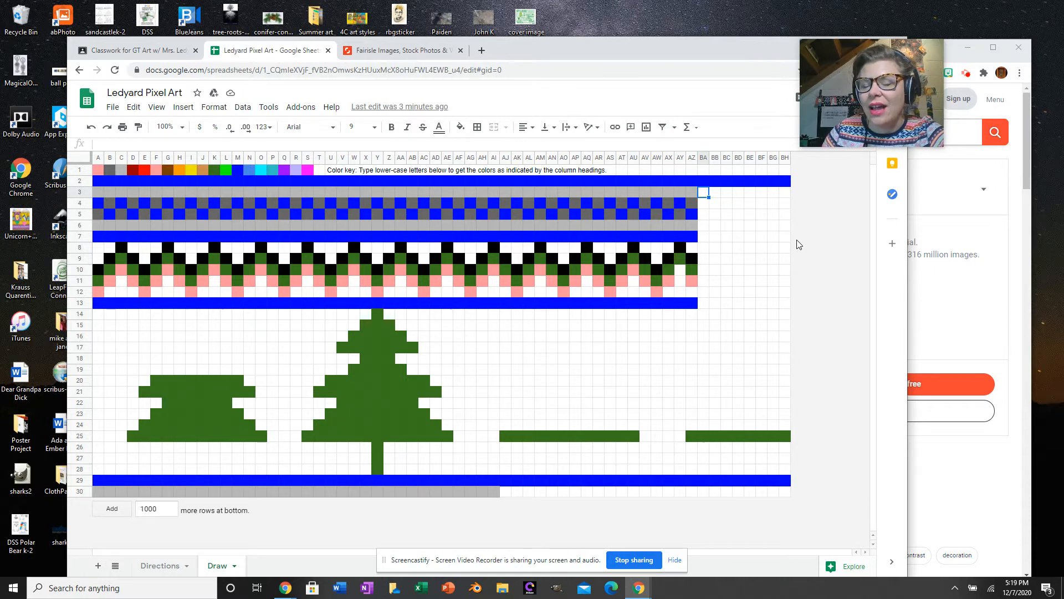
pyautogui.moveTo(712, 46); pyautogui.dragTo(639, 38)
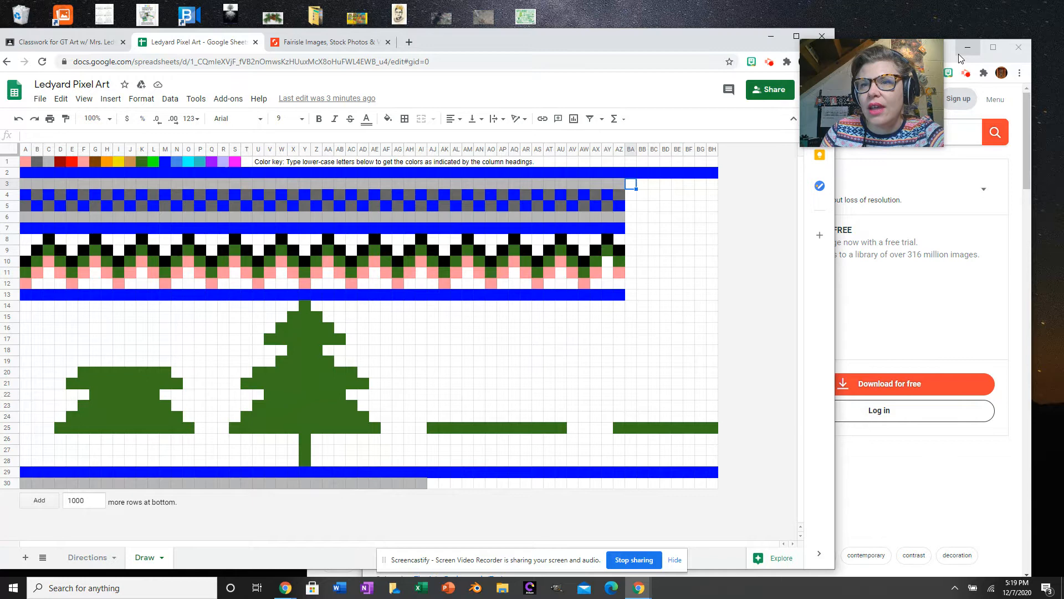
# Place the classic Fairisle image window beside the pixel art sheet, leaving the columns through BH uncovered
pyautogui.moveTo(954, 58); pyautogui.dragTo(858, 45)
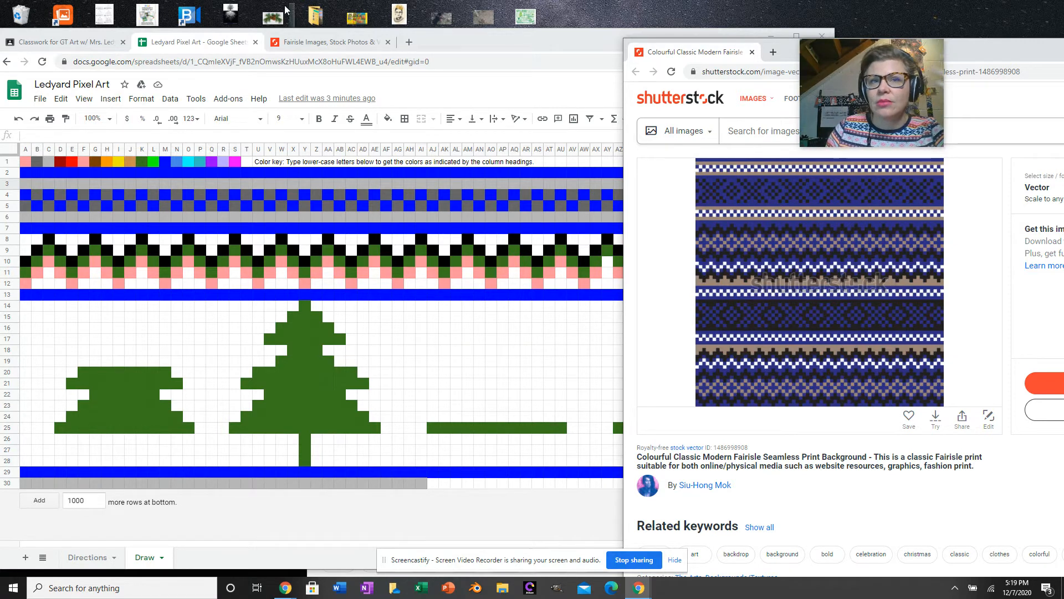
pyautogui.click(433, 31)
pyautogui.moveTo(444, 42); pyautogui.dragTo(434, 21)
pyautogui.click(955, 49)
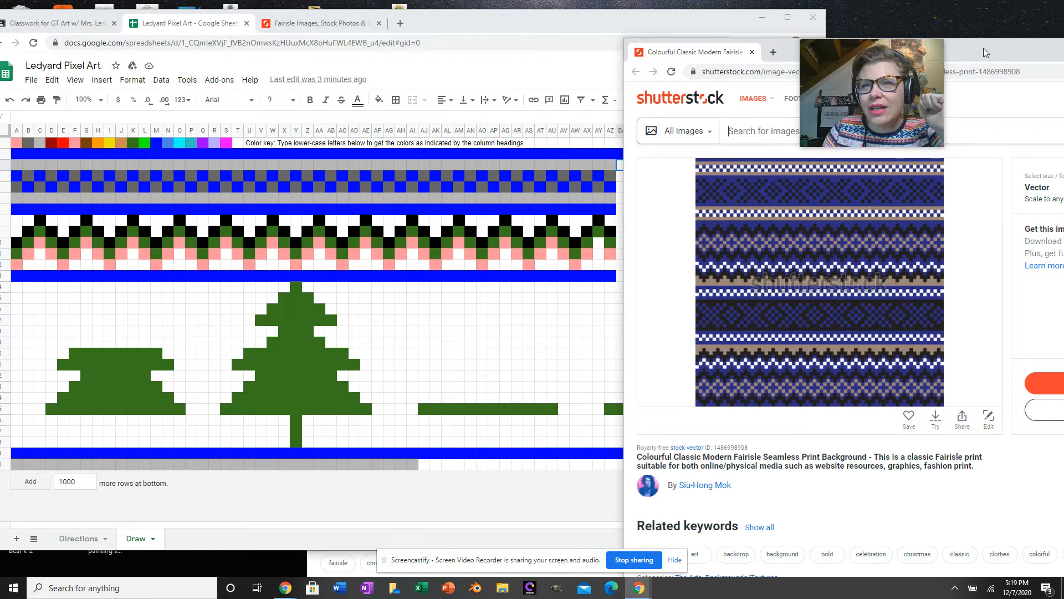
pyautogui.moveTo(985, 46); pyautogui.dragTo(1032, 35)
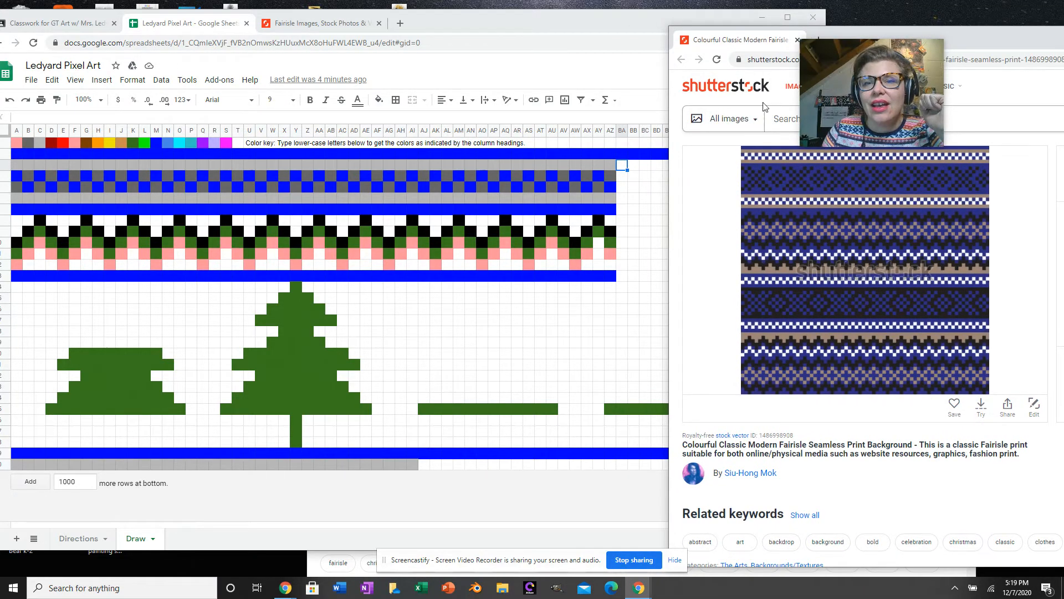
pyautogui.moveTo(965, 39); pyautogui.dragTo(1013, 26)
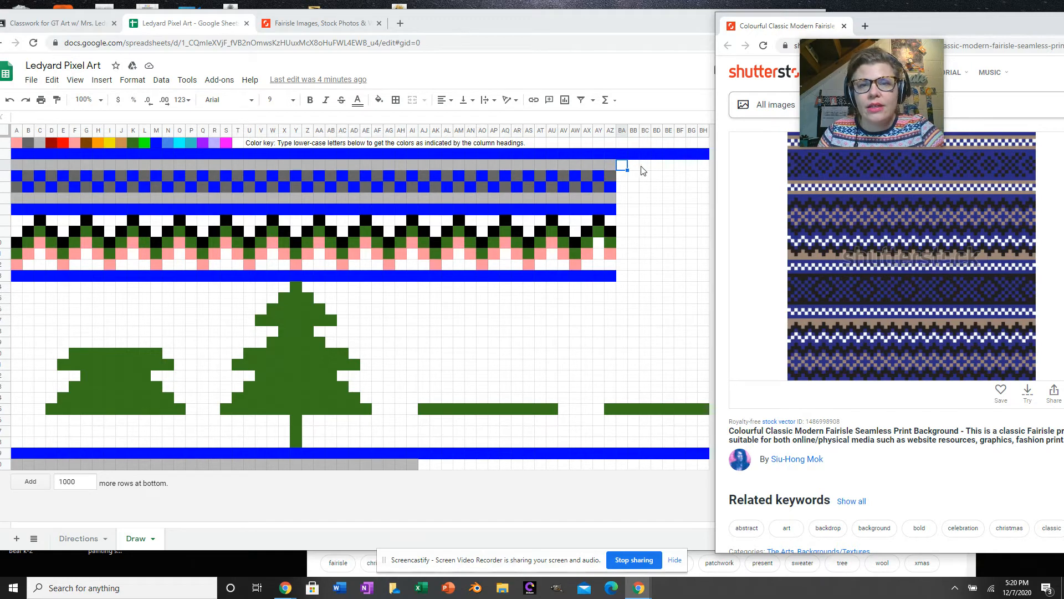
# Extend the pattern across BA to BH with c in rows 3 and 6 and alternating blue m checks in rows 4 and 5
pyautogui.write('c')
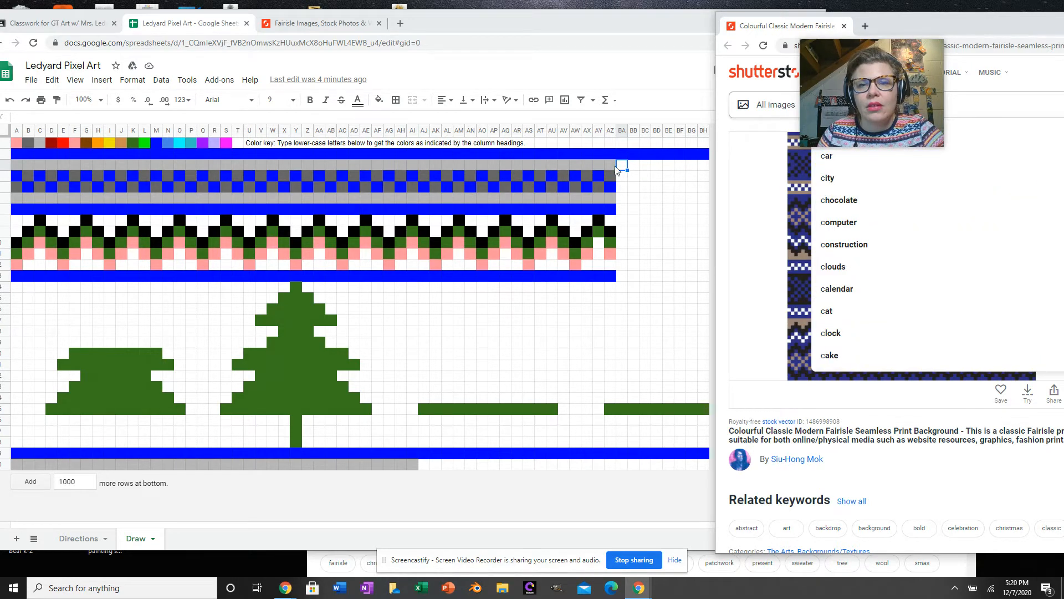
pyautogui.click(622, 168)
pyautogui.write('c')
pyautogui.press('Tab')
pyautogui.write('c')
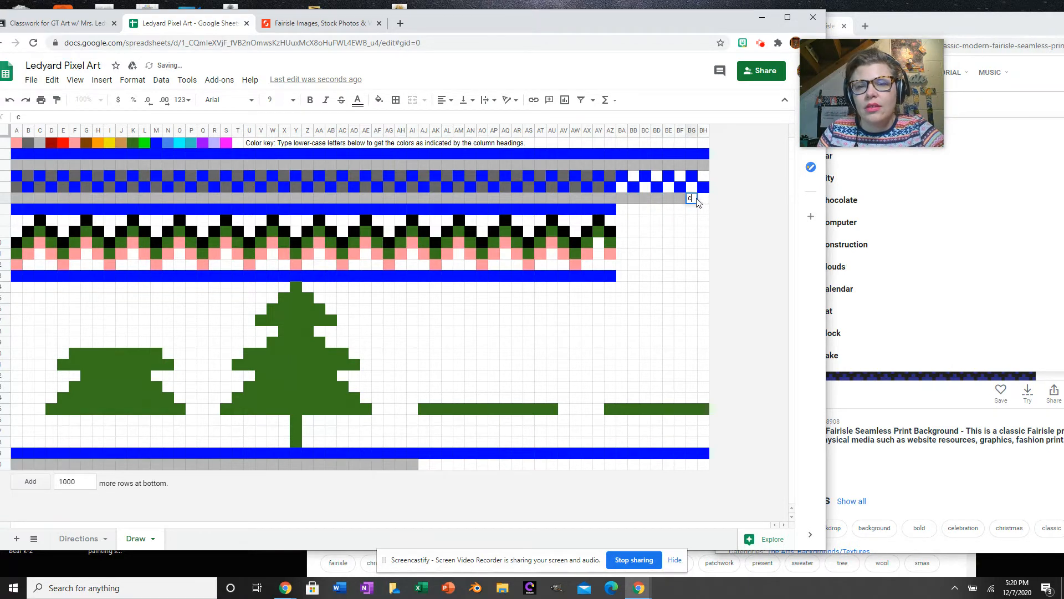
# Fill the empty alternating cells of rows 4 and 5 from BA to BH with a lower-case b to complete the checkered band
pyautogui.click(622, 188)
pyautogui.write('b')
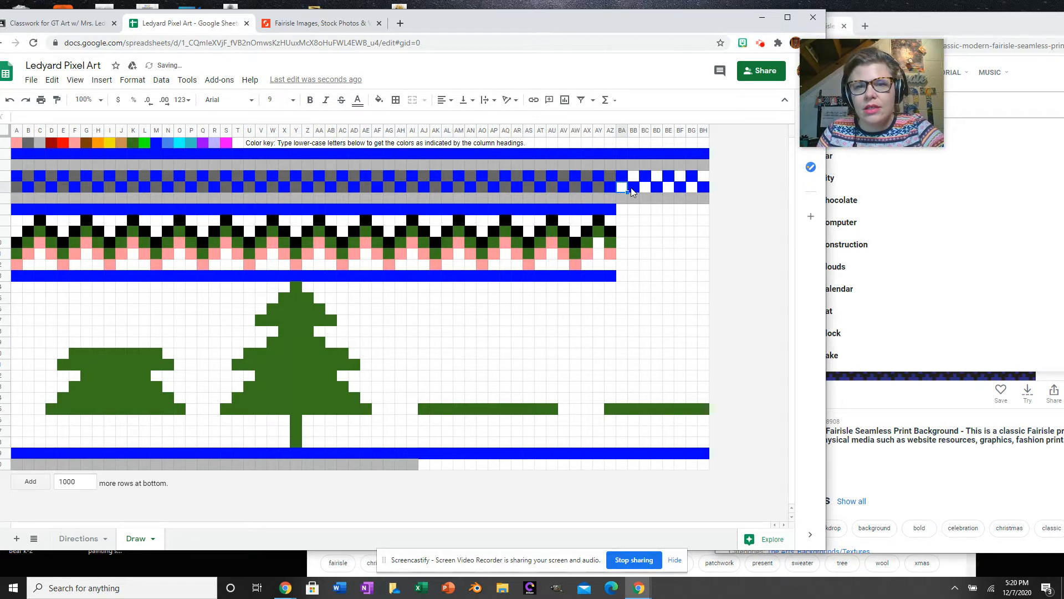
pyautogui.click(632, 177)
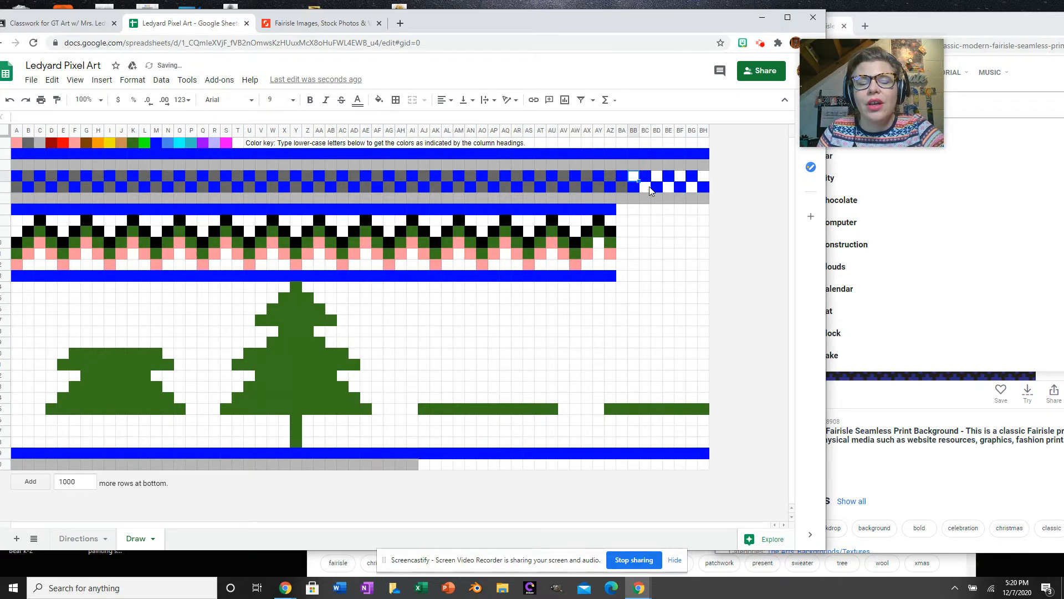
pyautogui.write('b')
pyautogui.click(646, 187)
pyautogui.write('b')
pyautogui.click(659, 176)
pyautogui.write('b')
pyautogui.click(667, 188)
pyautogui.write('b')
pyautogui.click(678, 178)
pyautogui.write('b')
pyautogui.click(693, 188)
pyautogui.write('b')
pyautogui.click(704, 177)
pyautogui.click(626, 211)
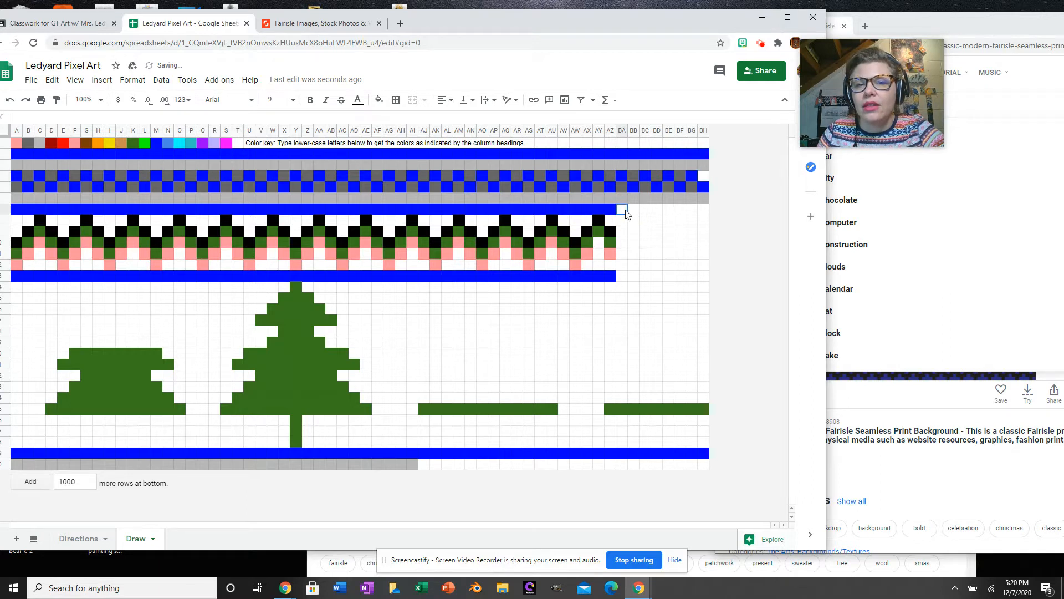
pyautogui.click(704, 177)
pyautogui.click(624, 211)
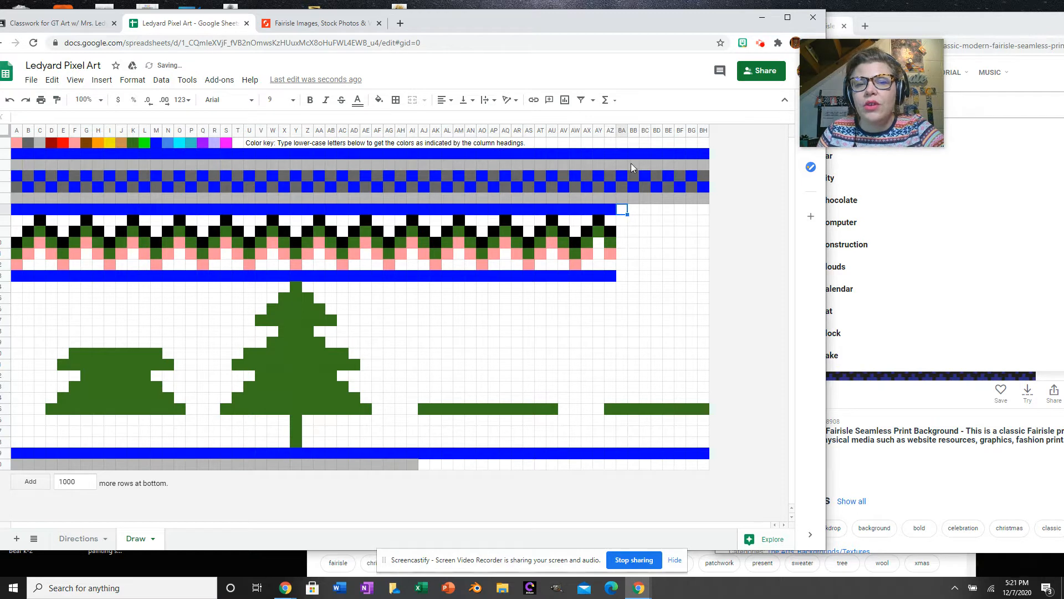
# Clear cell AJ4 in the checkered band and re-enter a lower-case b in it
pyautogui.click(424, 176)
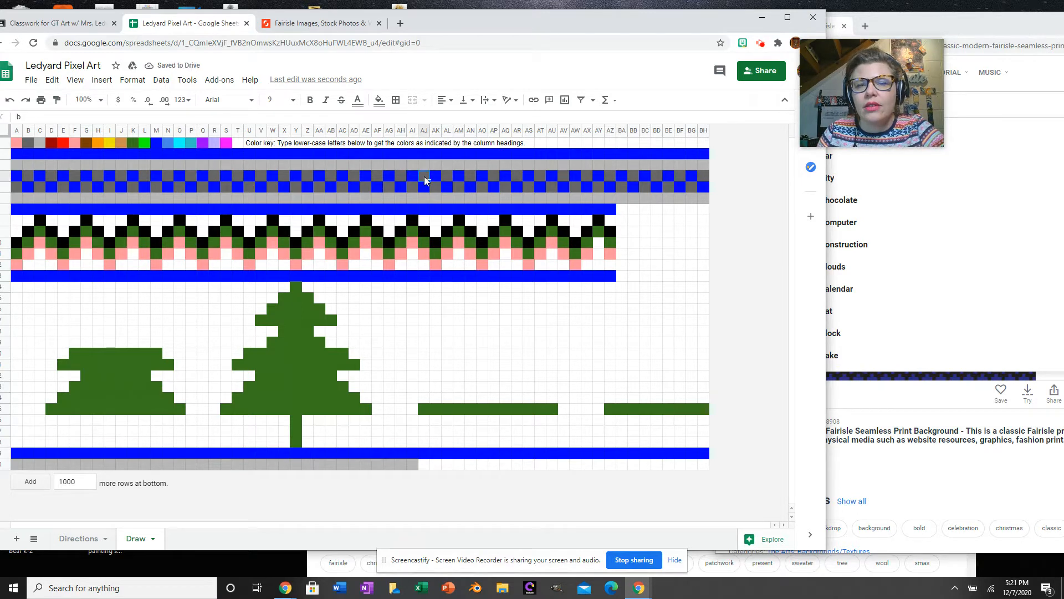
pyautogui.press('Delete')
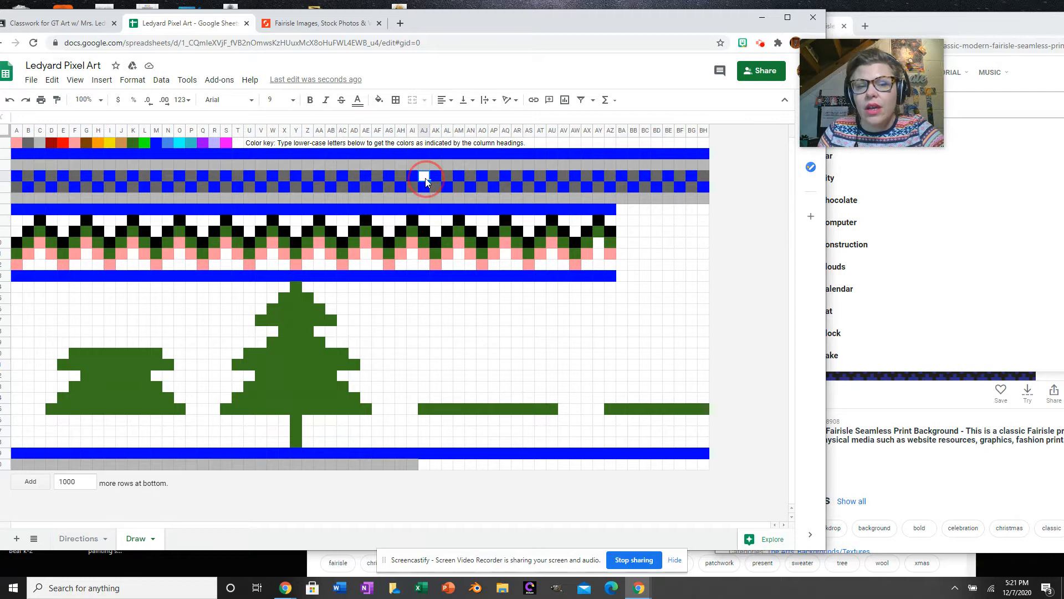
pyautogui.write('b')
# Extend the blue stripe in row 7 by entering a lower-case m in each cell from BA7 to BH7
pyautogui.click(622, 212)
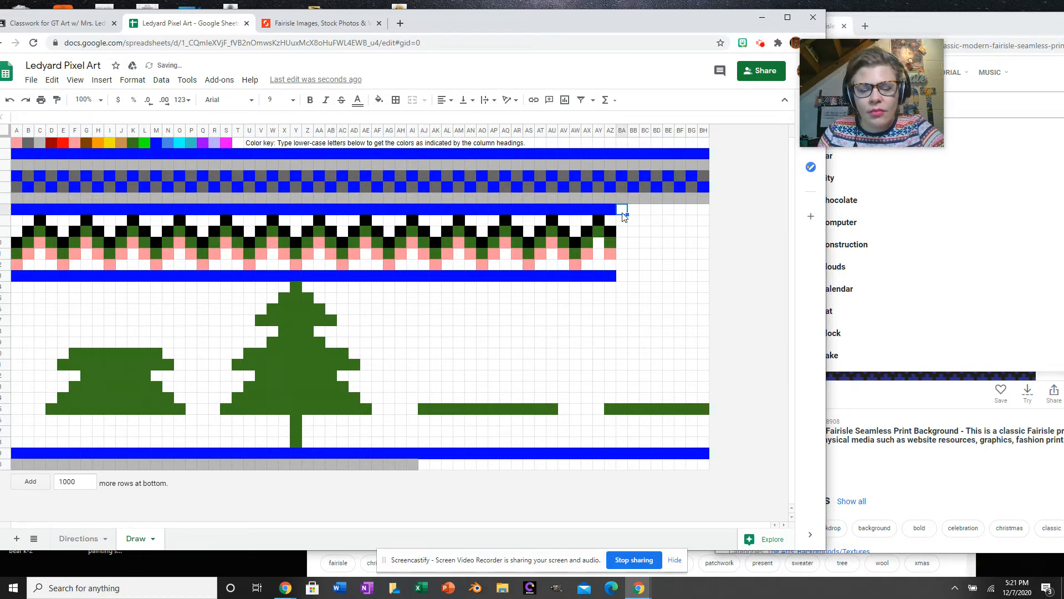
pyautogui.write('m')
pyautogui.click(637, 210)
pyautogui.write('m')
pyautogui.click(649, 209)
pyautogui.write('m')
pyautogui.click(660, 210)
pyautogui.write('m')
pyautogui.click(672, 210)
pyautogui.write('m')
pyautogui.click(680, 209)
pyautogui.write('m')
pyautogui.click(692, 209)
pyautogui.write('m')
pyautogui.click(703, 210)
pyautogui.write('m')
pyautogui.click(720, 214)
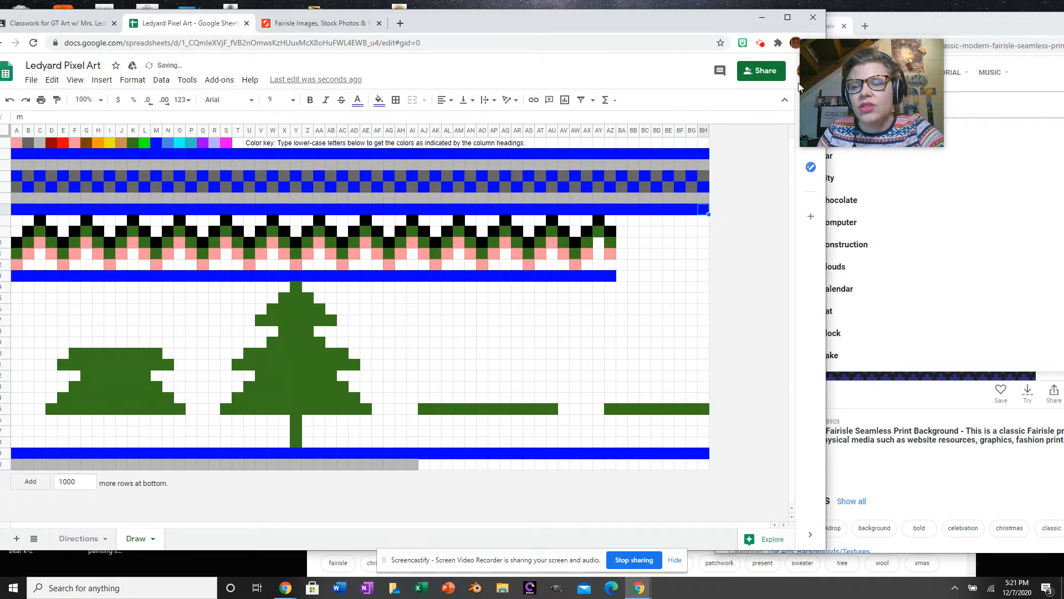
# Bring the classic Fairisle image window forward over the sheet, dismiss its search suggestions and examine the pattern bands
pyautogui.click(909, 21)
pyautogui.moveTo(932, 23); pyautogui.dragTo(497, 20)
pyautogui.click(805, 466)
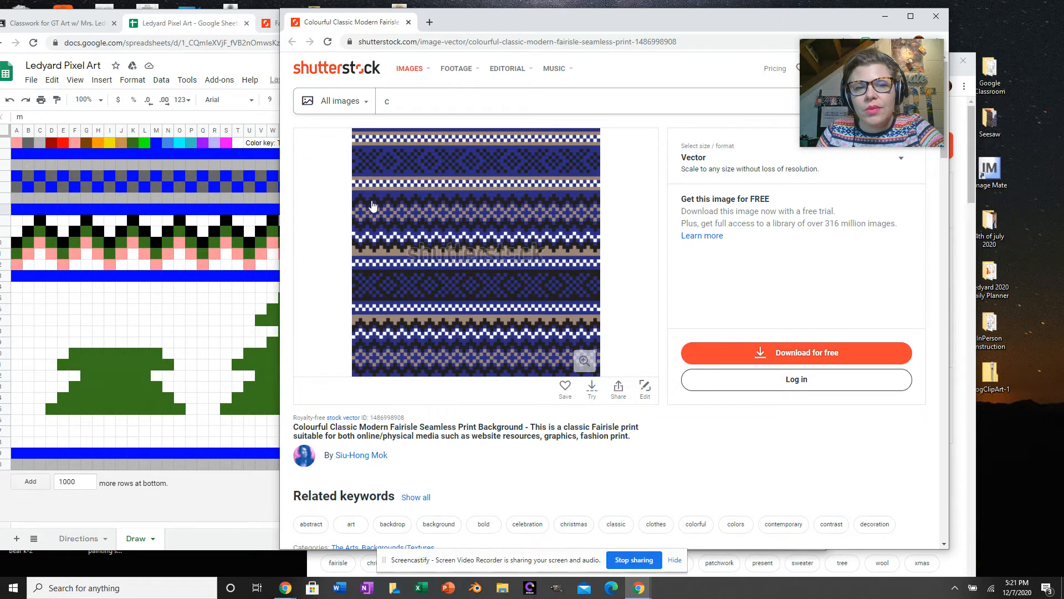
# Move the classic Fairisle image window clear of the sheet and return to the Ledyard Pixel Art spreadsheet
pyautogui.moveTo(573, 14); pyautogui.dragTo(1060, 1)
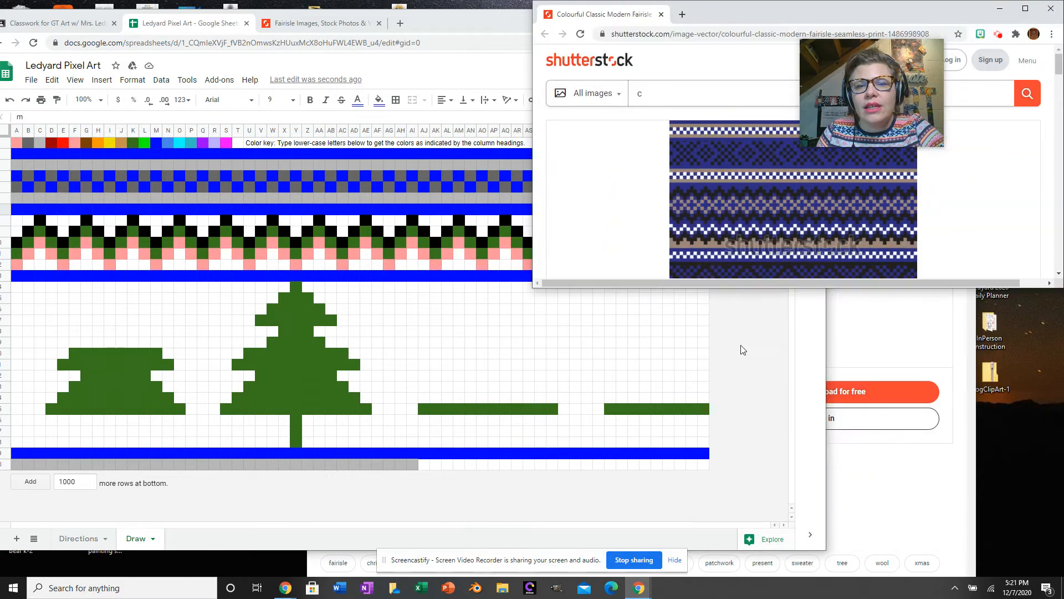
pyautogui.click(705, 330)
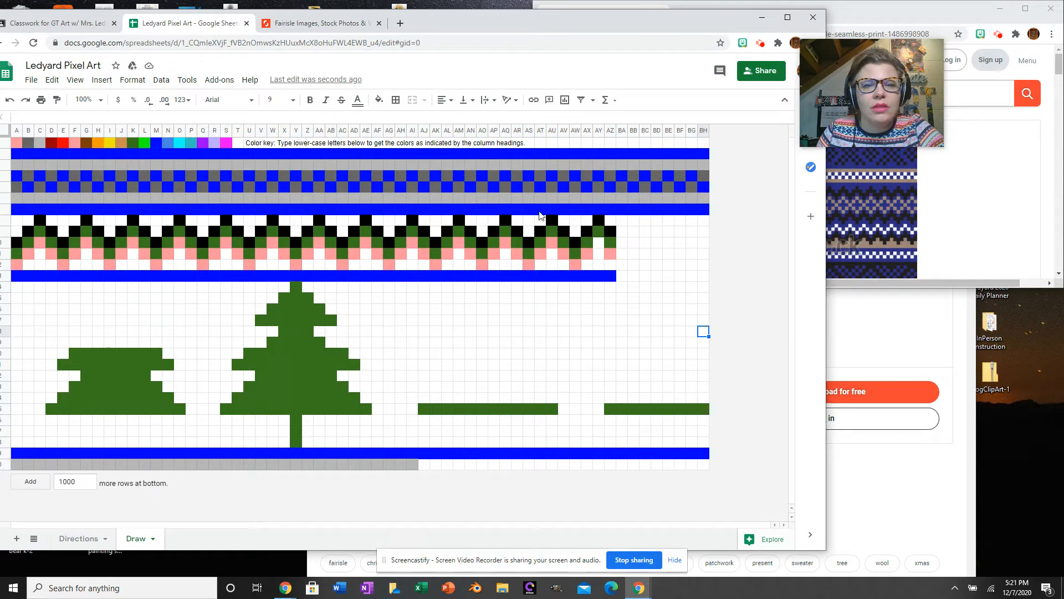
pyautogui.click(621, 235)
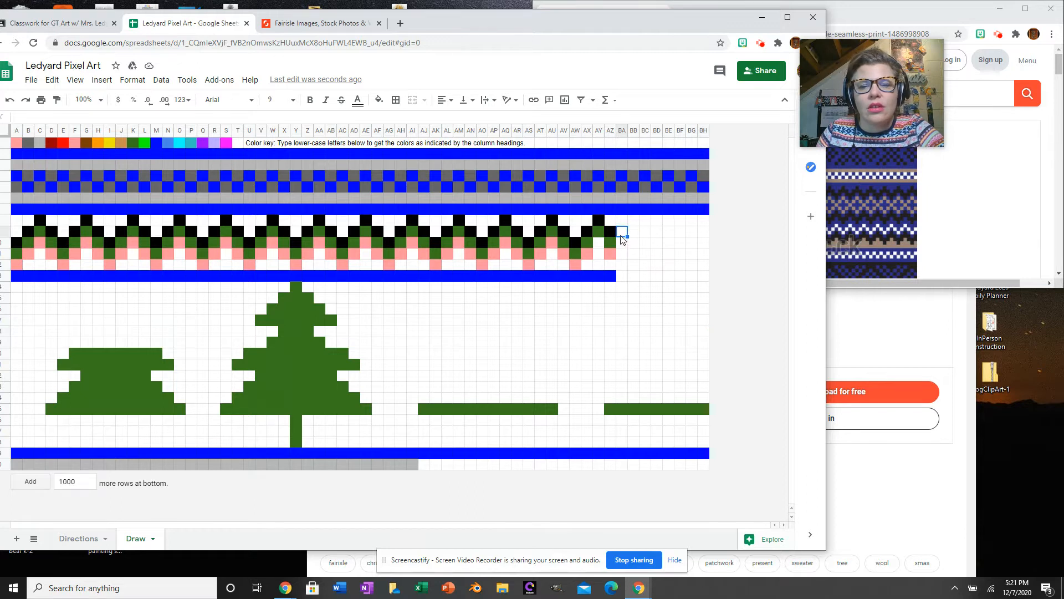
# Check the pink colour's letter in cell A1 and the colour key on the Directions sheet, returning to the Draw sheet
pyautogui.click(18, 145)
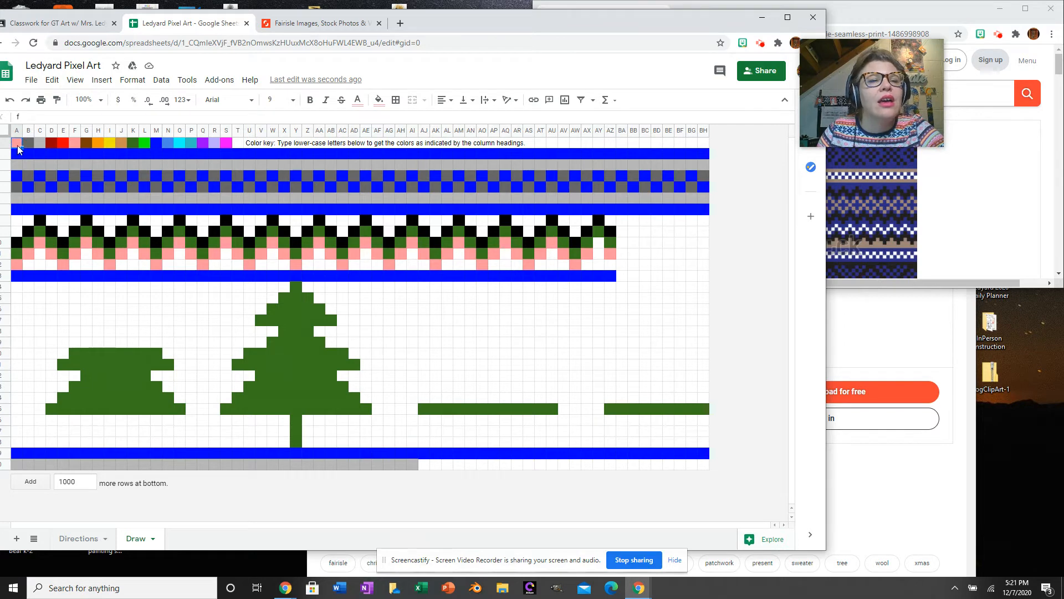
pyautogui.click(76, 544)
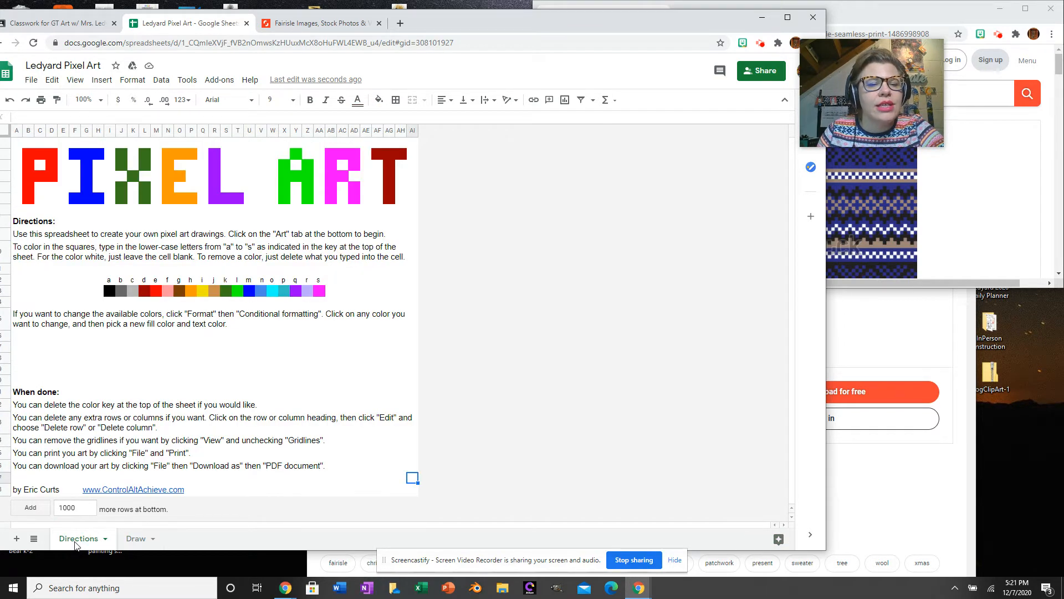
pyautogui.click(133, 541)
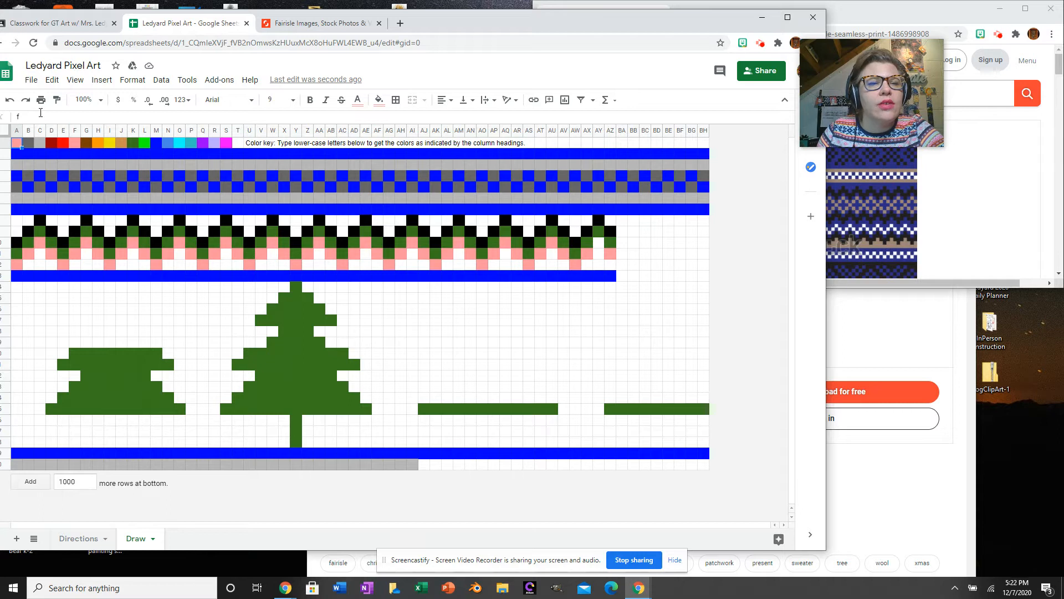
# Open the conditional formatting rules and examine the formatting style options of the rule for "a"
pyautogui.click(131, 80)
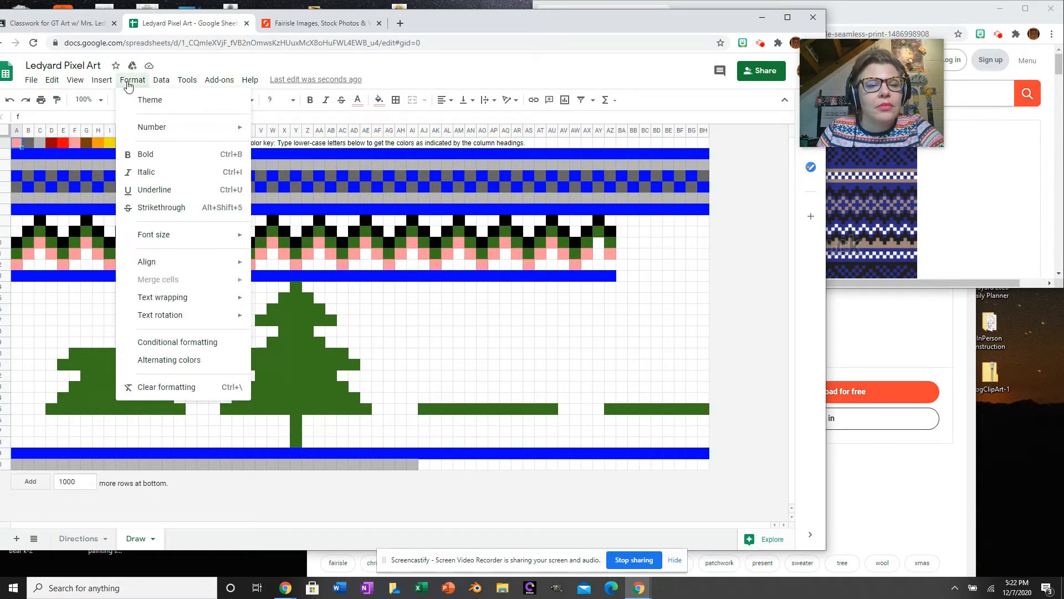
pyautogui.click(211, 343)
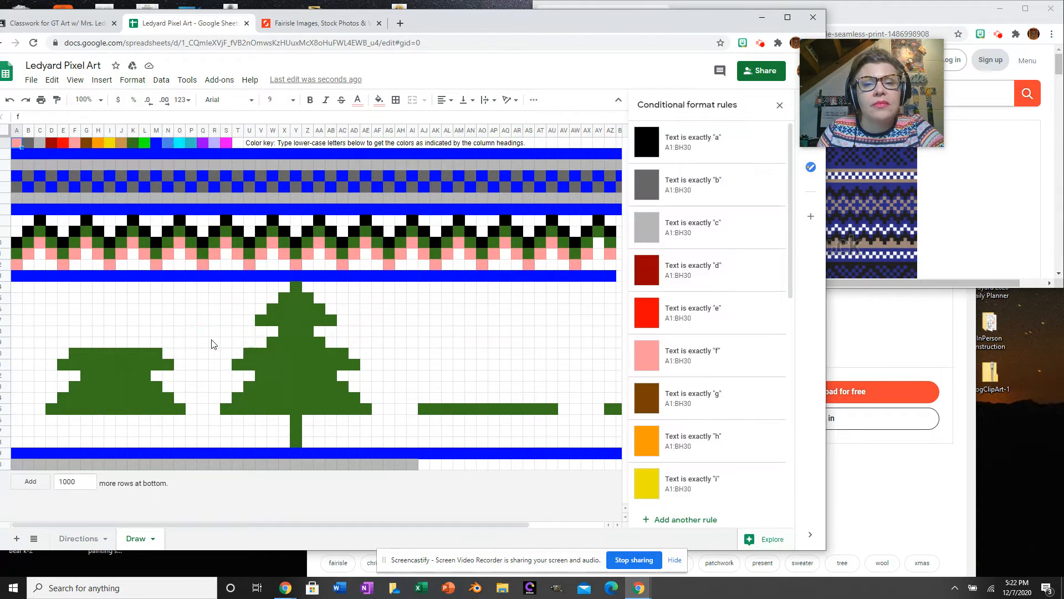
pyautogui.click(645, 143)
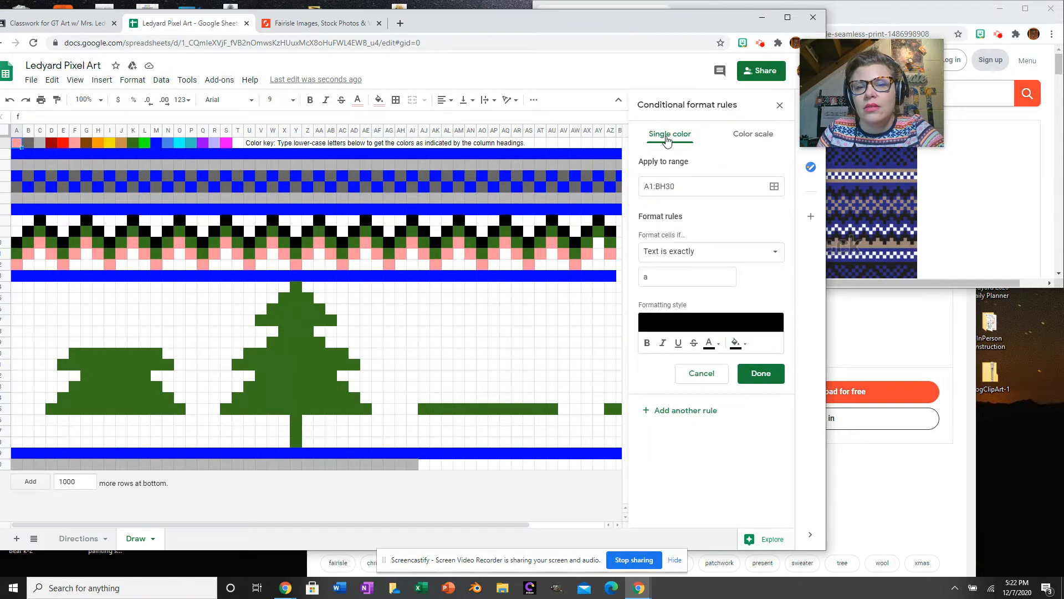
pyautogui.click(736, 325)
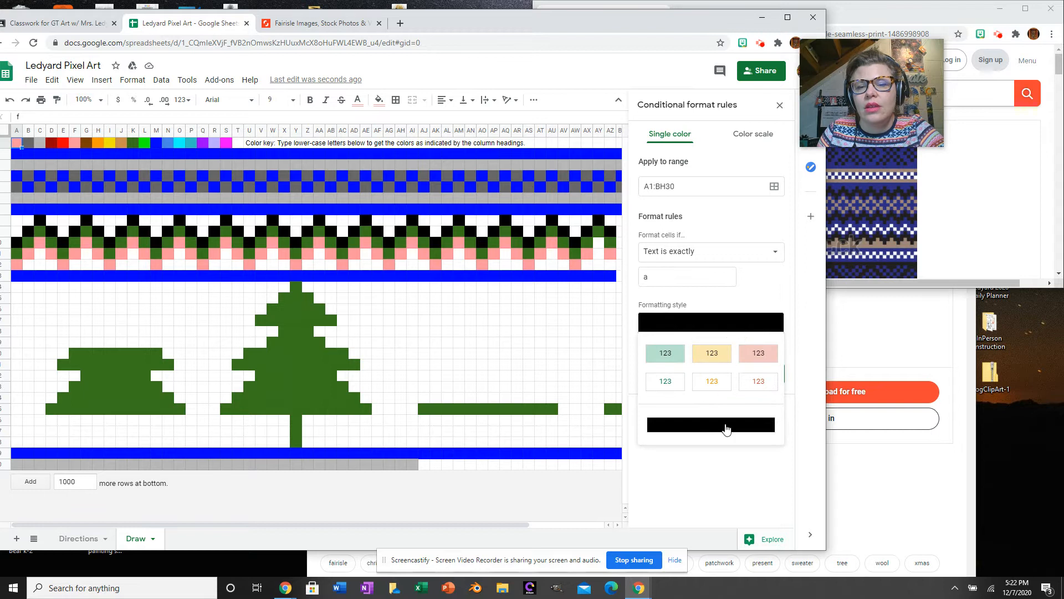
pyautogui.click(738, 482)
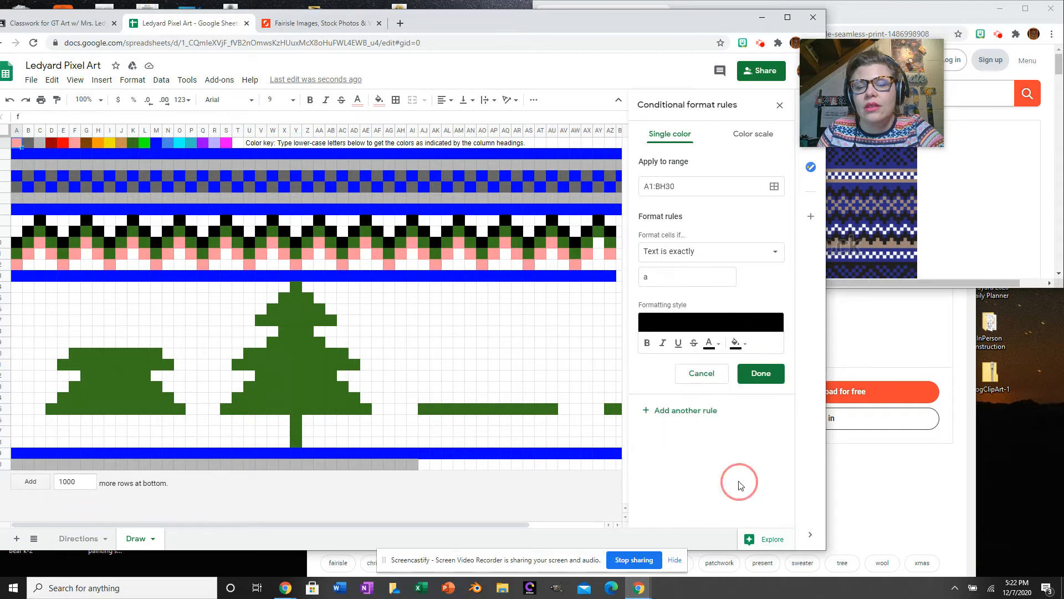
pyautogui.click(755, 374)
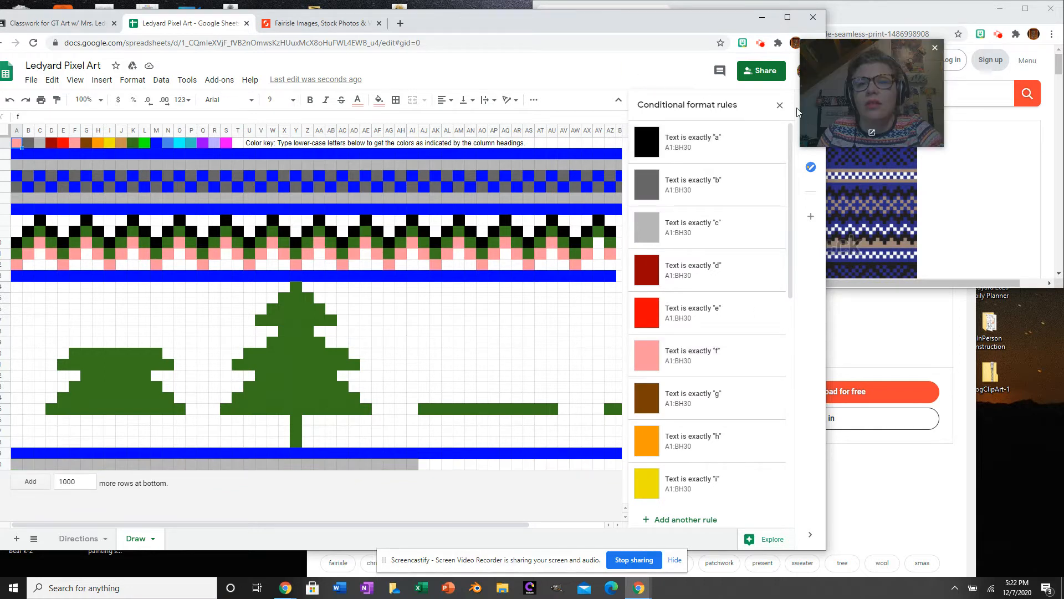
# Set the conditional formatting rule for "a" to bold with a black fill, save it and close the rules
pyautogui.click(737, 138)
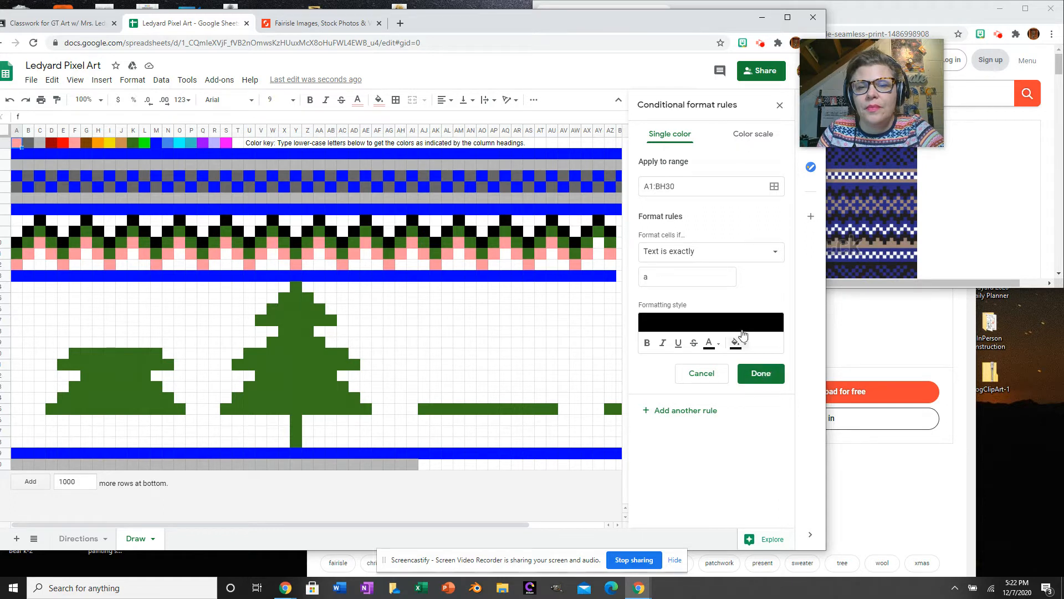
pyautogui.click(646, 342)
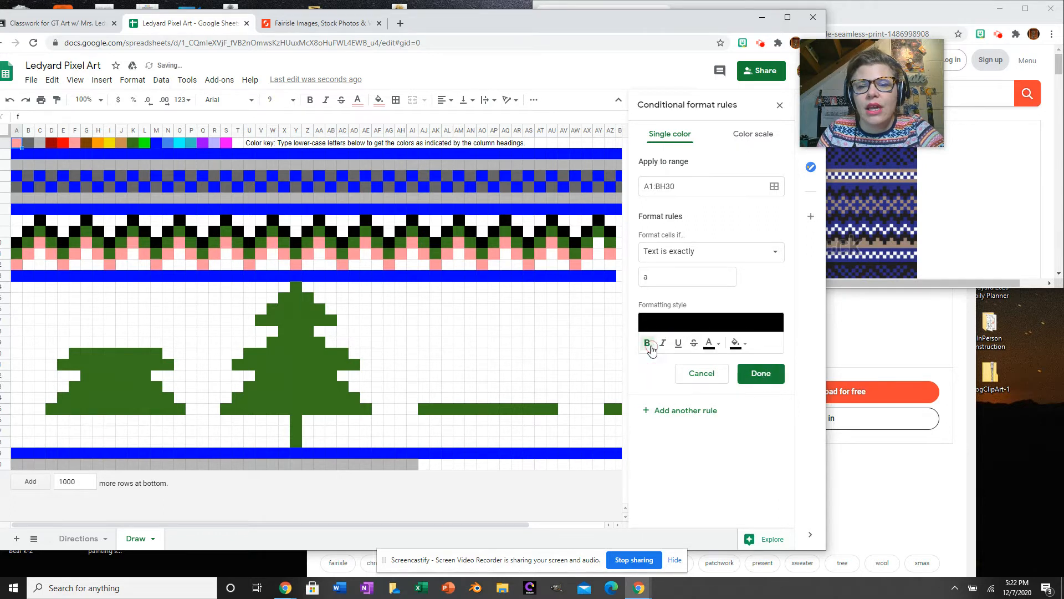
pyautogui.click(736, 346)
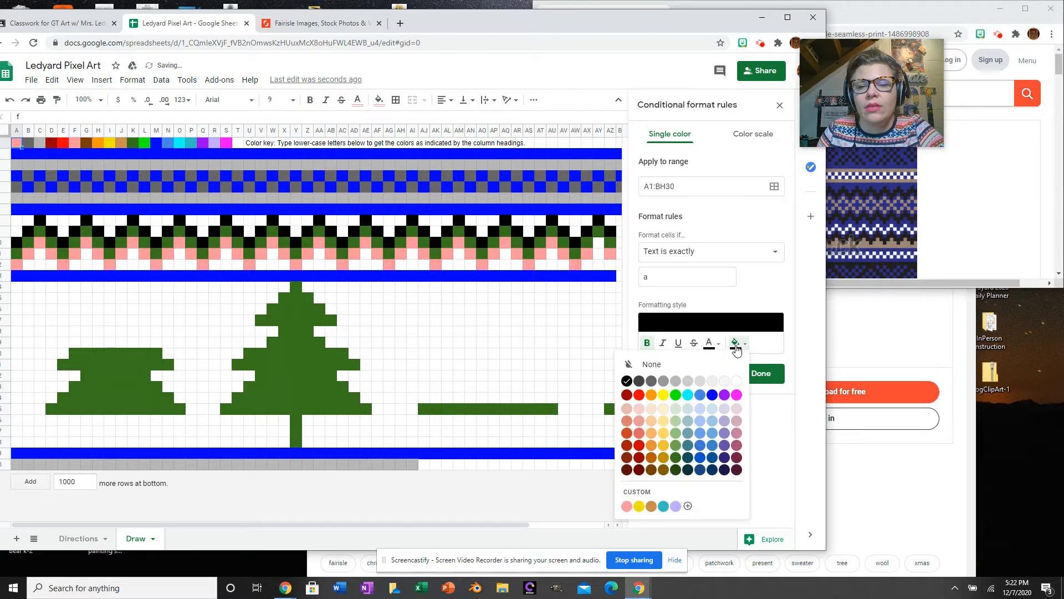
pyautogui.click(626, 381)
pyautogui.click(760, 373)
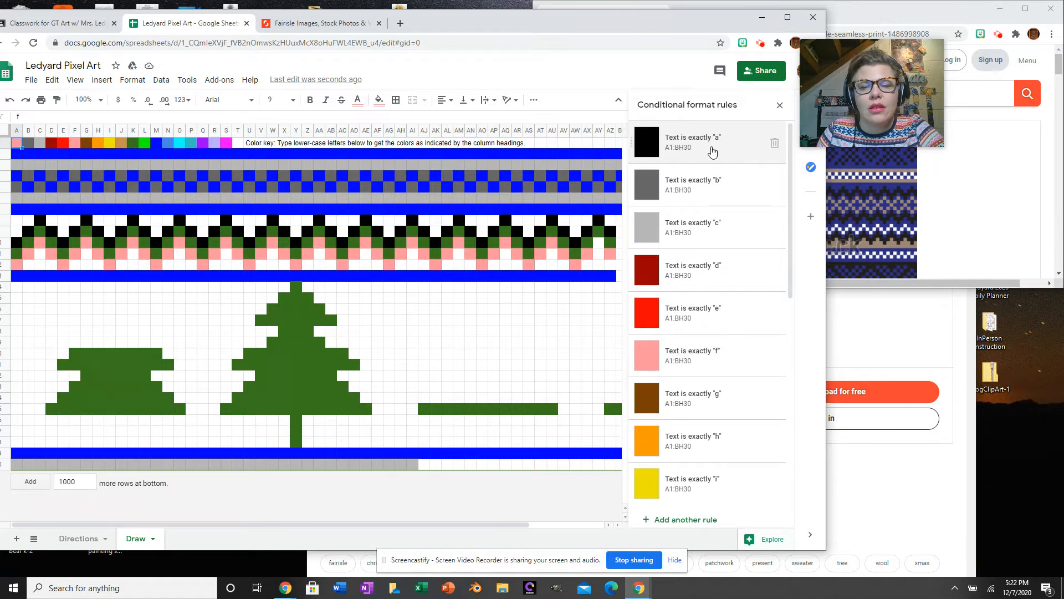
pyautogui.click(780, 106)
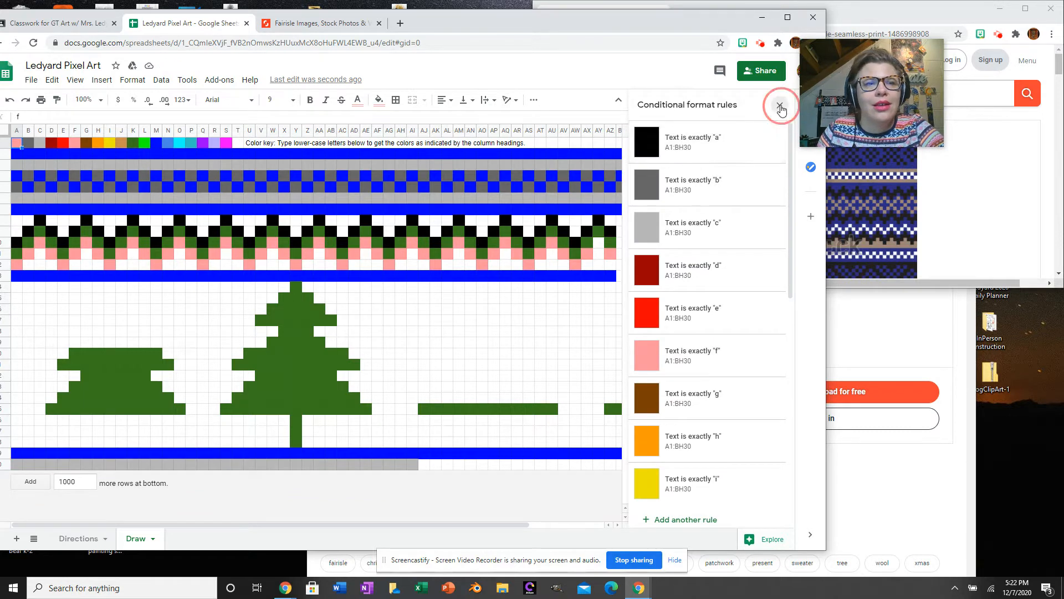
# Fill the empty peak cell AY10 and continue the pink zigzag in rows 10 to 12 from BA to BG with a lower-case f
pyautogui.click(600, 243)
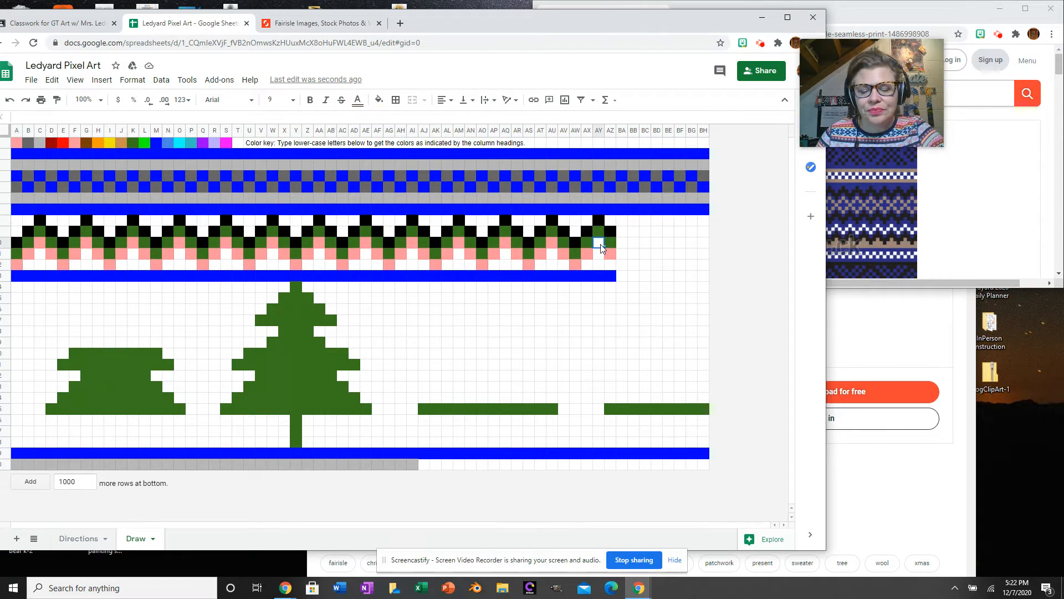
pyautogui.write('k')
pyautogui.click(633, 254)
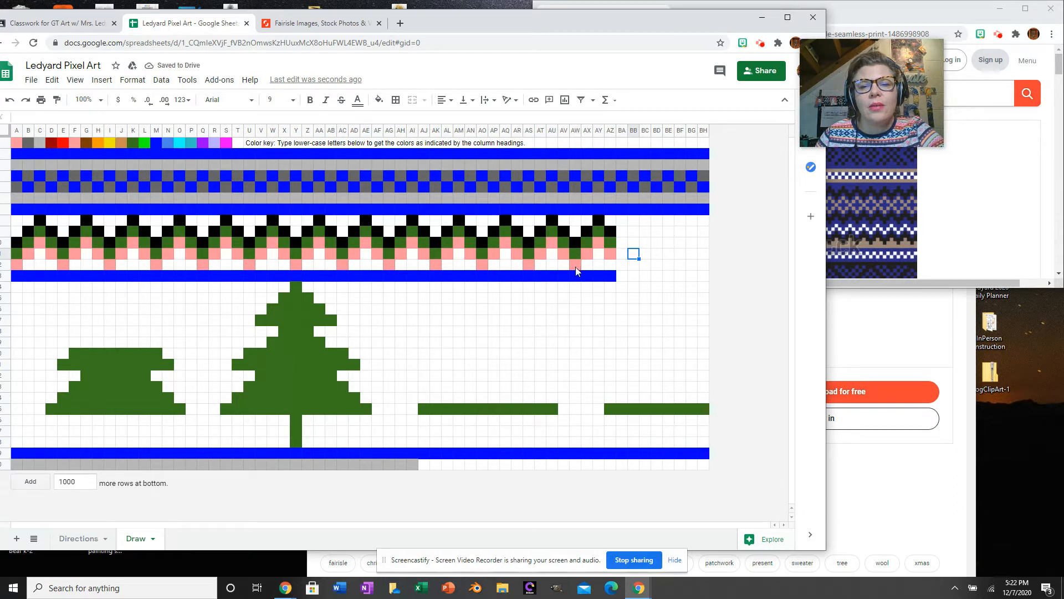
pyautogui.click(621, 265)
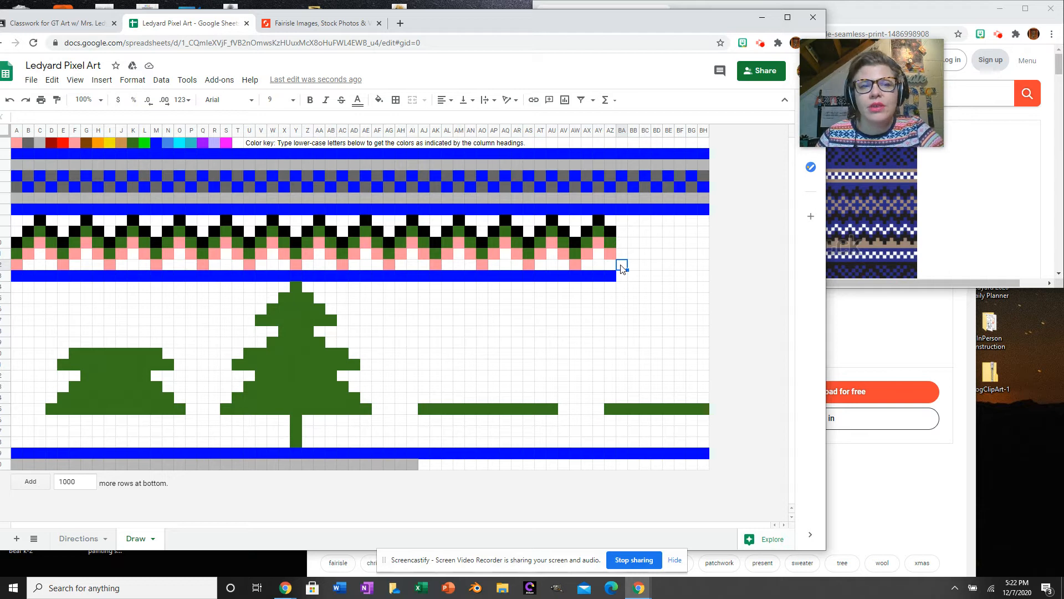
pyautogui.write('f')
pyautogui.click(634, 253)
pyautogui.write('f')
pyautogui.click(645, 242)
pyautogui.write('f')
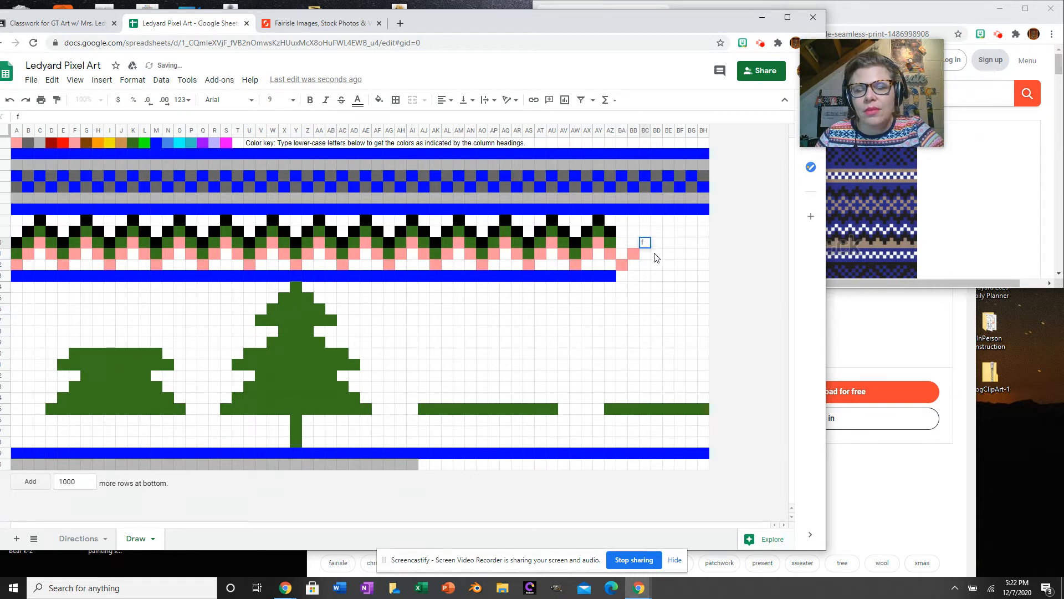
pyautogui.click(660, 255)
pyautogui.write('f')
pyautogui.click(669, 266)
pyautogui.write('f')
pyautogui.click(680, 253)
pyautogui.write('f')
pyautogui.click(693, 244)
pyautogui.write('f')
pyautogui.click(703, 253)
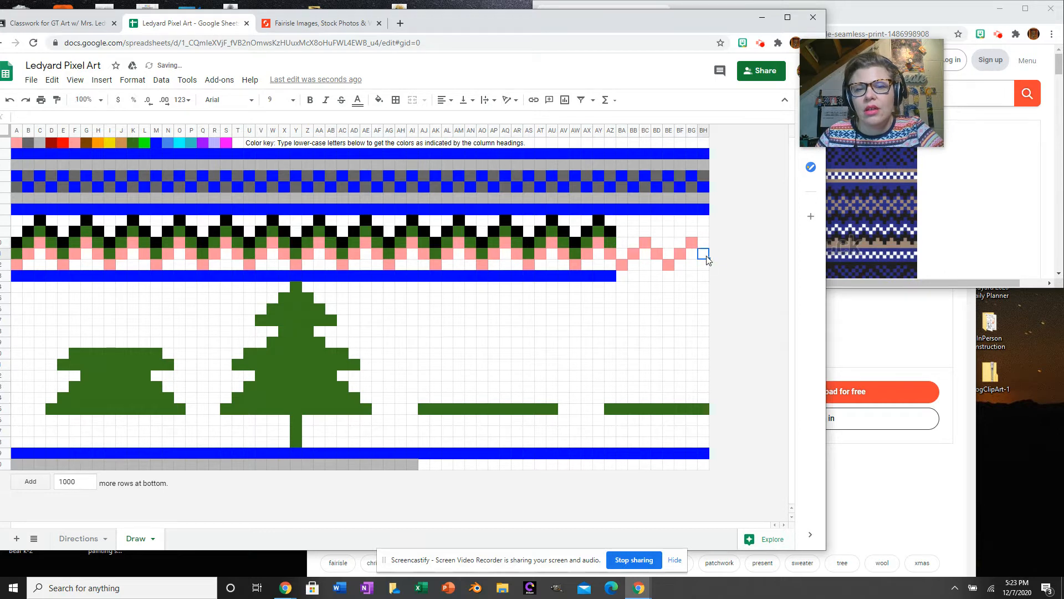
# Continue the green zigzag in rows 9 to 11 from BA to BH with a lower-case k, and enter f in BH11
pyautogui.click(621, 253)
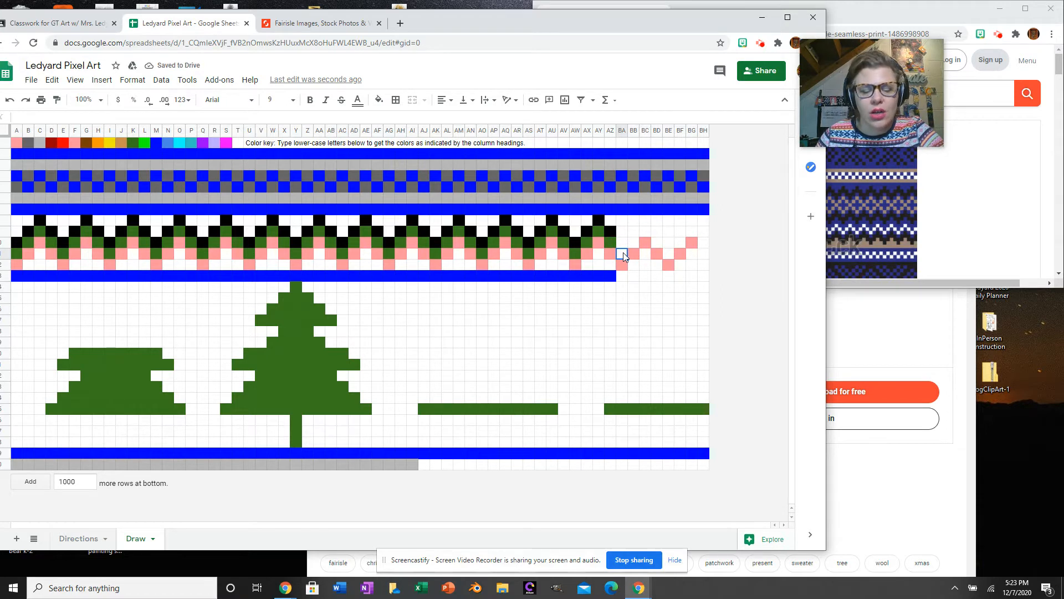
pyautogui.click(633, 243)
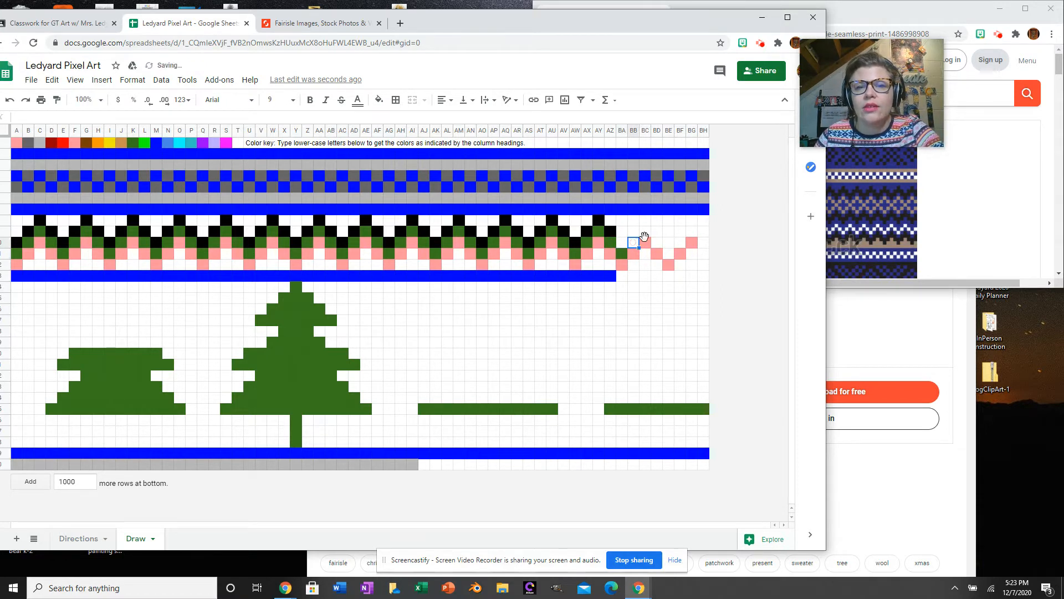
pyautogui.click(645, 231)
pyautogui.write('k')
pyautogui.click(657, 243)
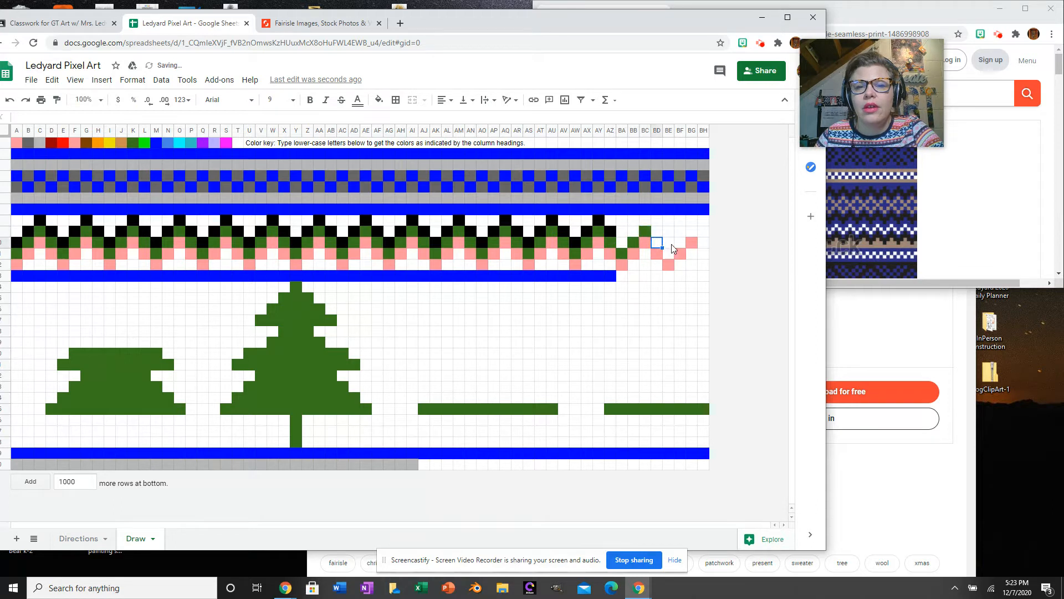
pyautogui.click(668, 251)
pyautogui.write('k')
pyautogui.click(679, 242)
pyautogui.write('k')
pyautogui.click(691, 230)
pyautogui.write('k')
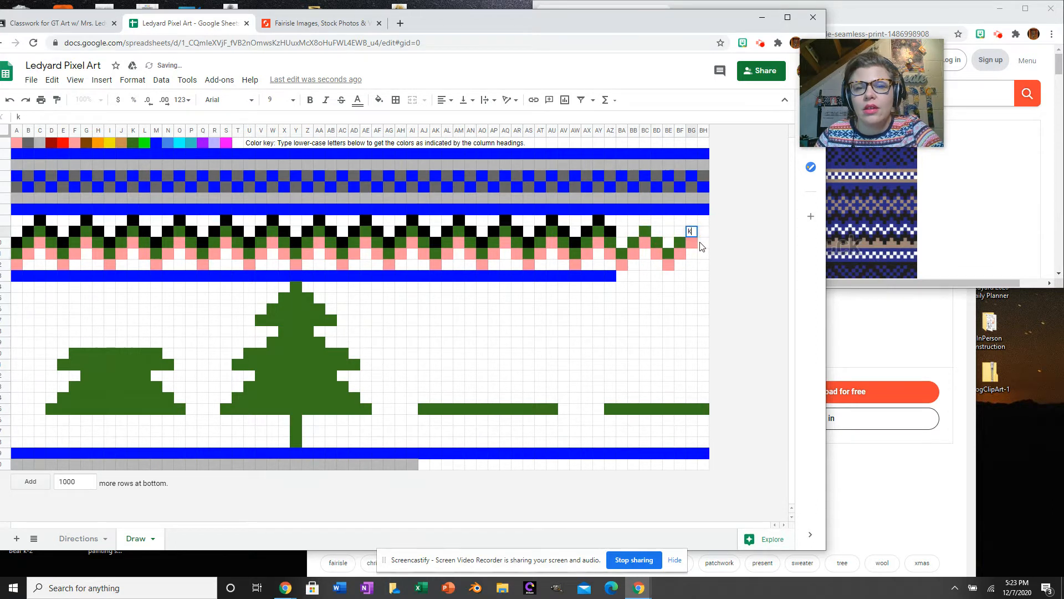
pyautogui.click(703, 255)
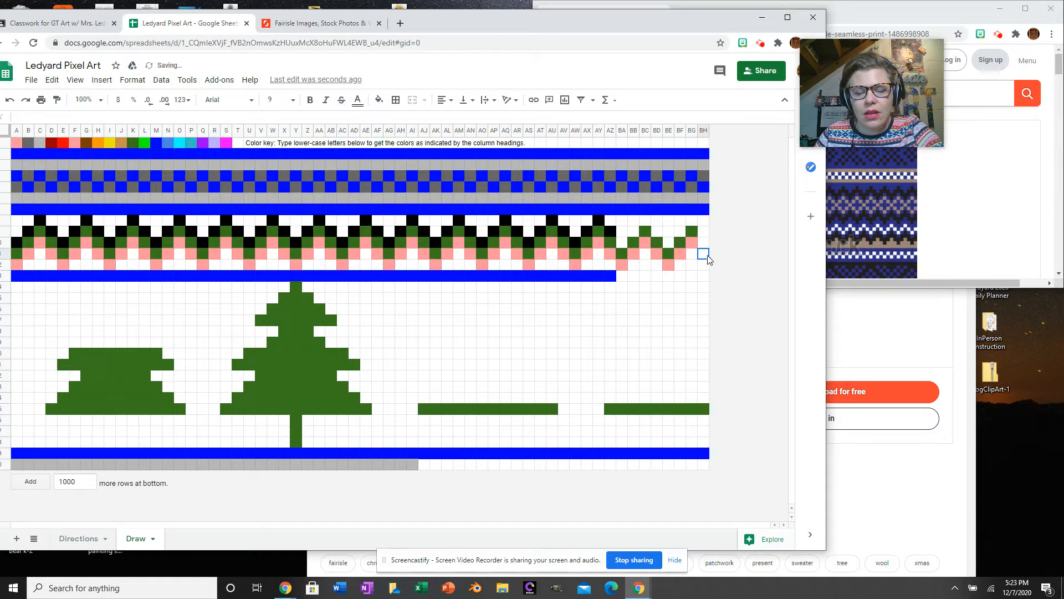
pyautogui.click(703, 243)
pyautogui.write('k')
pyautogui.click(707, 266)
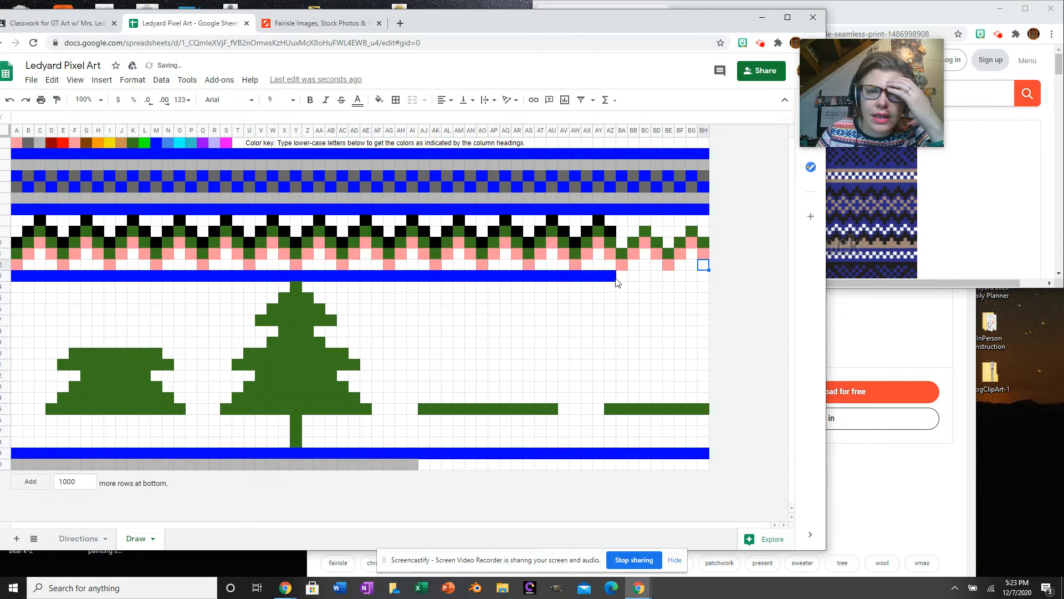
# Extend the blue stripe in row 13 by entering a lower-case m in each cell from BA13 to BH13
pyautogui.click(621, 277)
pyautogui.write('m')
pyautogui.click(633, 275)
pyautogui.write('m')
pyautogui.click(645, 275)
pyautogui.write('m')
pyautogui.click(657, 276)
pyautogui.write('m')
pyautogui.click(669, 276)
pyautogui.write('m')
pyautogui.click(680, 275)
pyautogui.write('m')
pyautogui.click(691, 276)
pyautogui.write('m')
pyautogui.click(703, 276)
pyautogui.write('m')
pyautogui.click(754, 288)
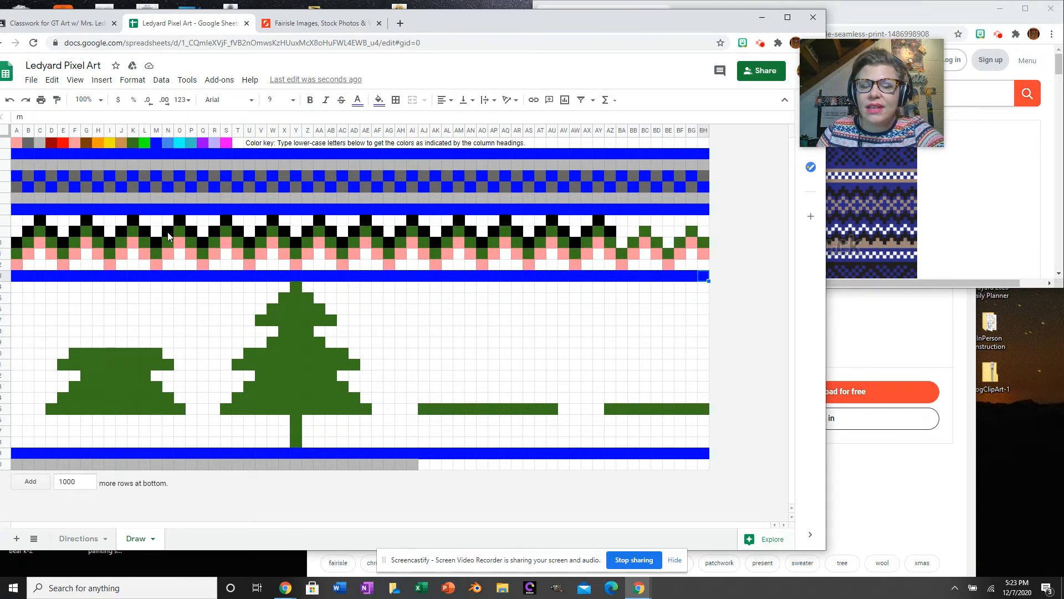
# Consult the winter holiday knitted pattern image, and clear cell O25 at the end of the first tree's base row
pyautogui.click(937, 517)
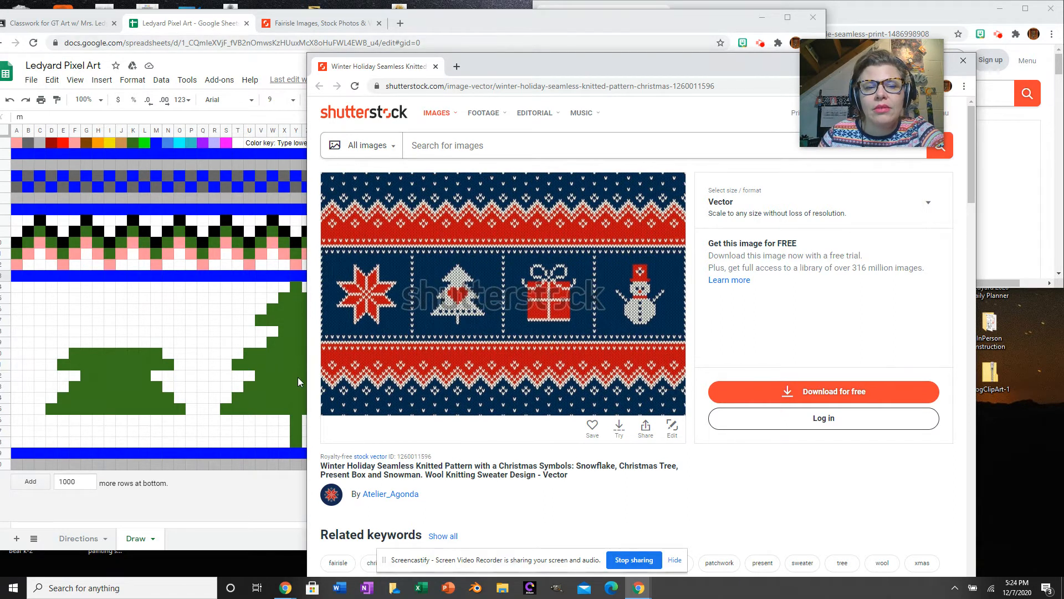
pyautogui.click(295, 509)
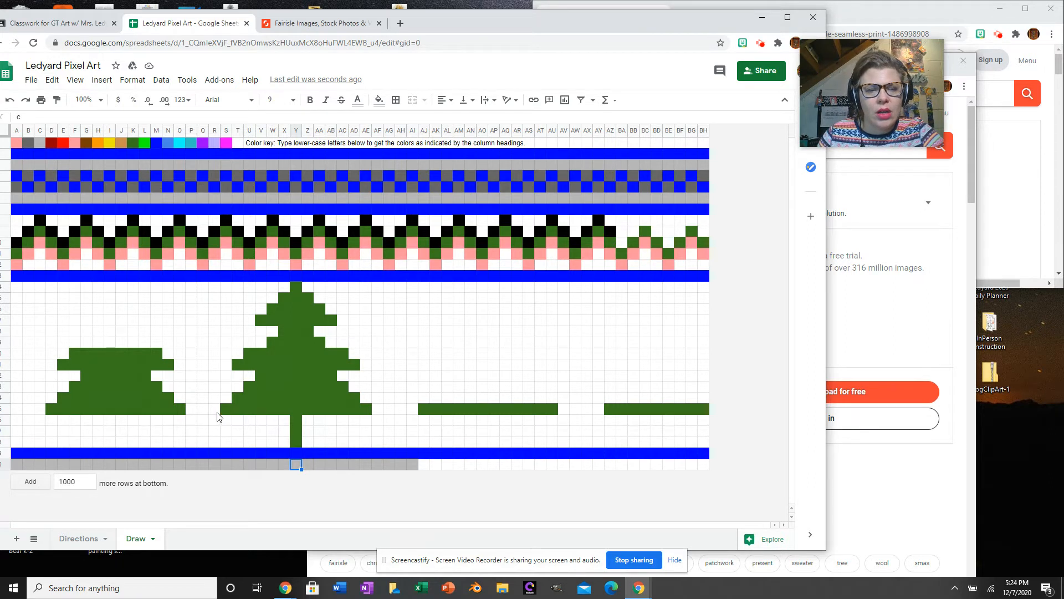
pyautogui.click(181, 409)
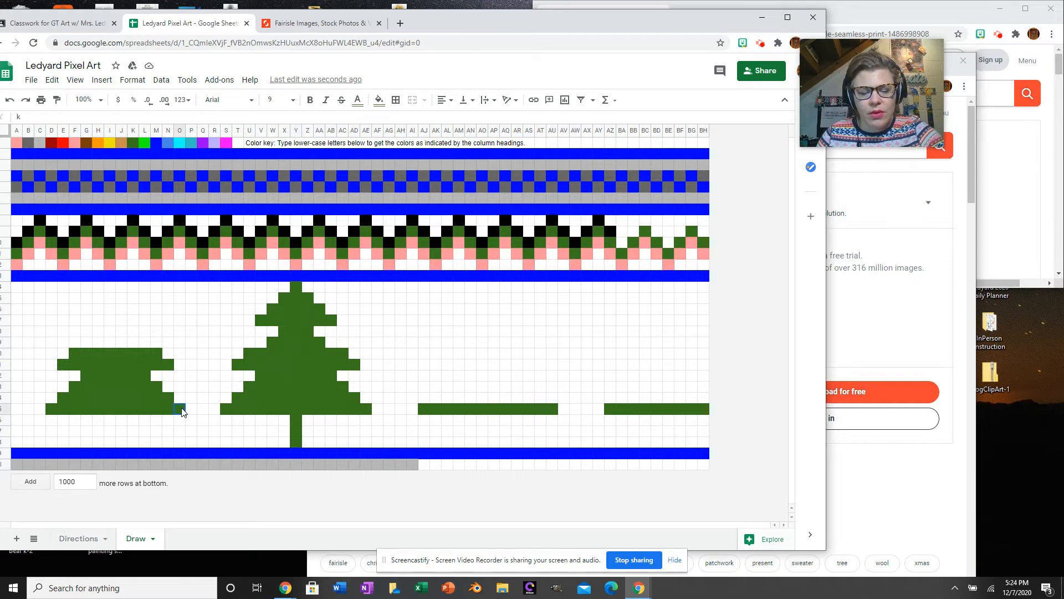
pyautogui.press('Delete')
pyautogui.click(190, 386)
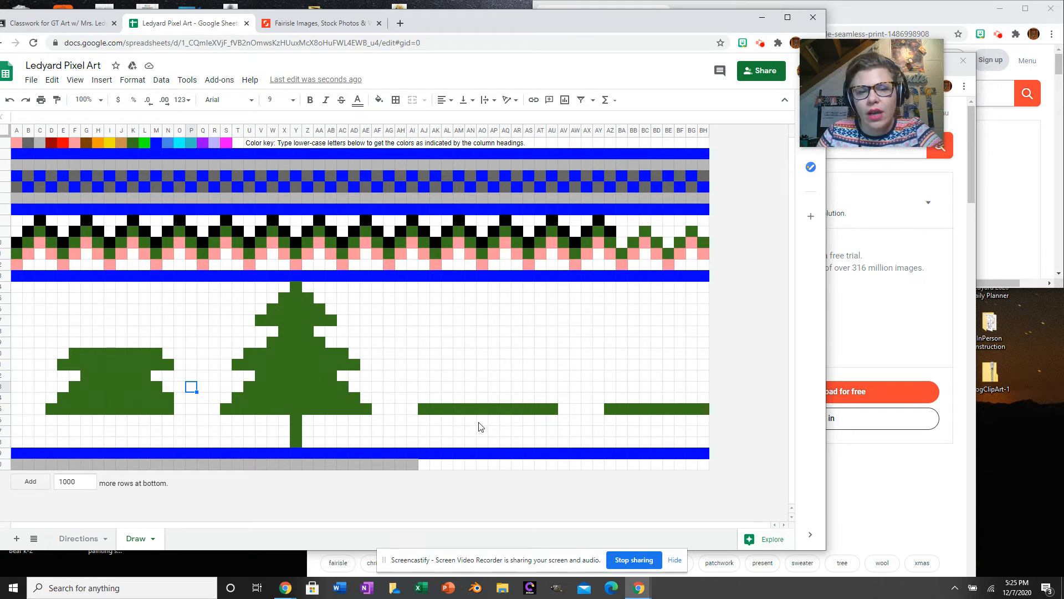
# Add a trunk below the third tree's base row by entering a lower-case k in AP26, AP27 and AP28
pyautogui.click(494, 422)
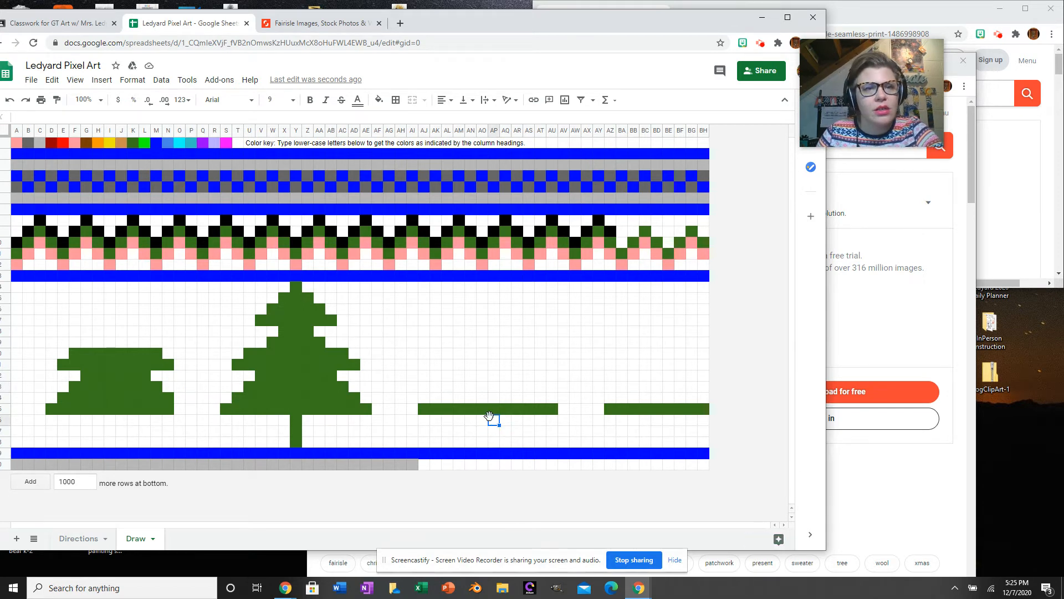
pyautogui.write('k')
pyautogui.press('Return')
pyautogui.write('k')
pyautogui.press('Return')
pyautogui.write('k')
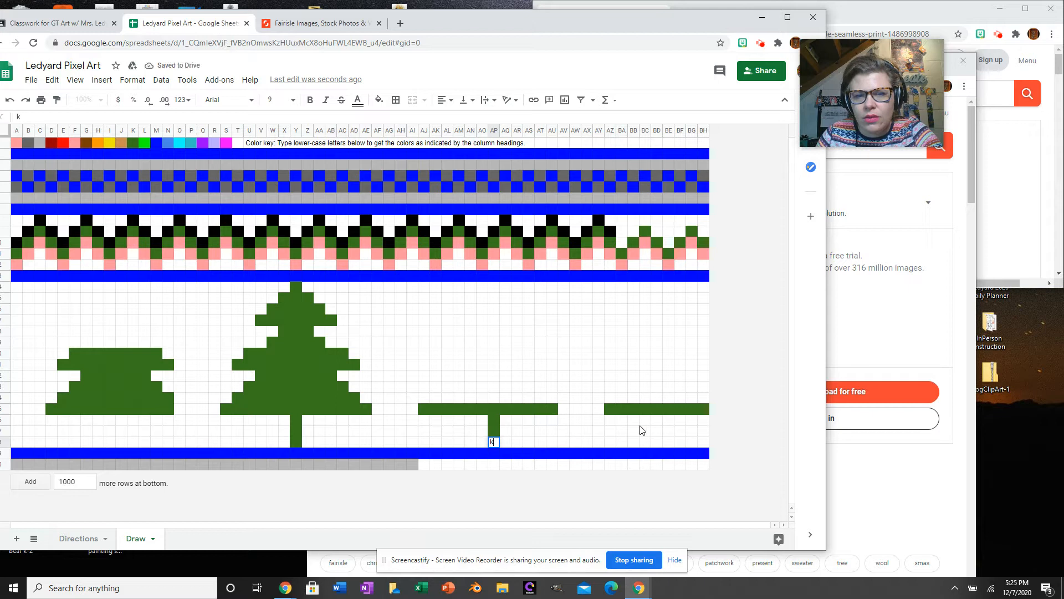
# Add a trunk below the fourth tree's base row by entering a lower-case k in BF26, BF27 and BF28
pyautogui.click(682, 421)
pyautogui.write('k')
pyautogui.press('Return')
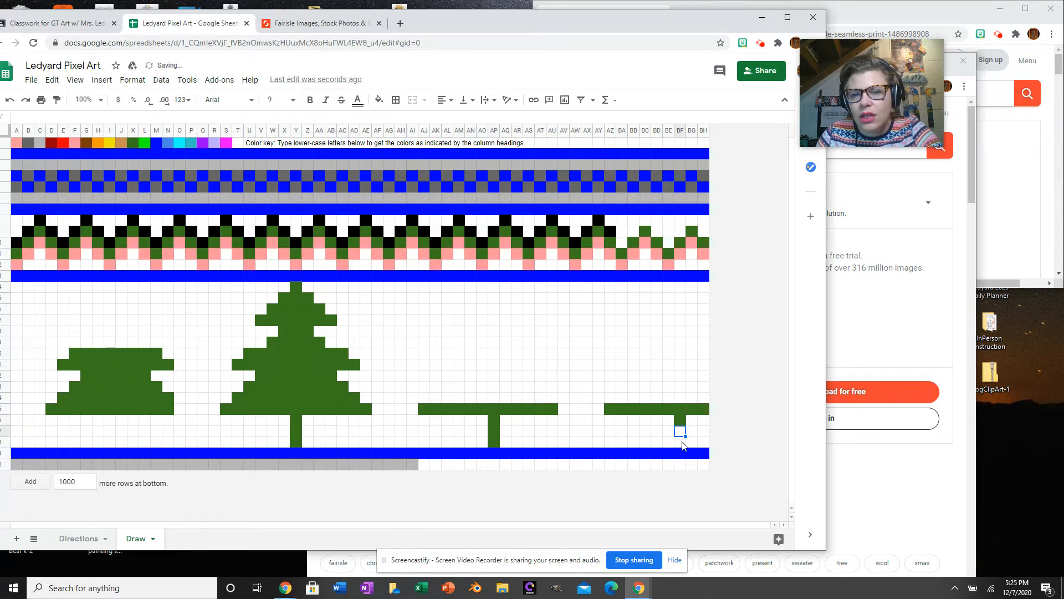
pyautogui.write('k')
pyautogui.press('Return')
pyautogui.write('k')
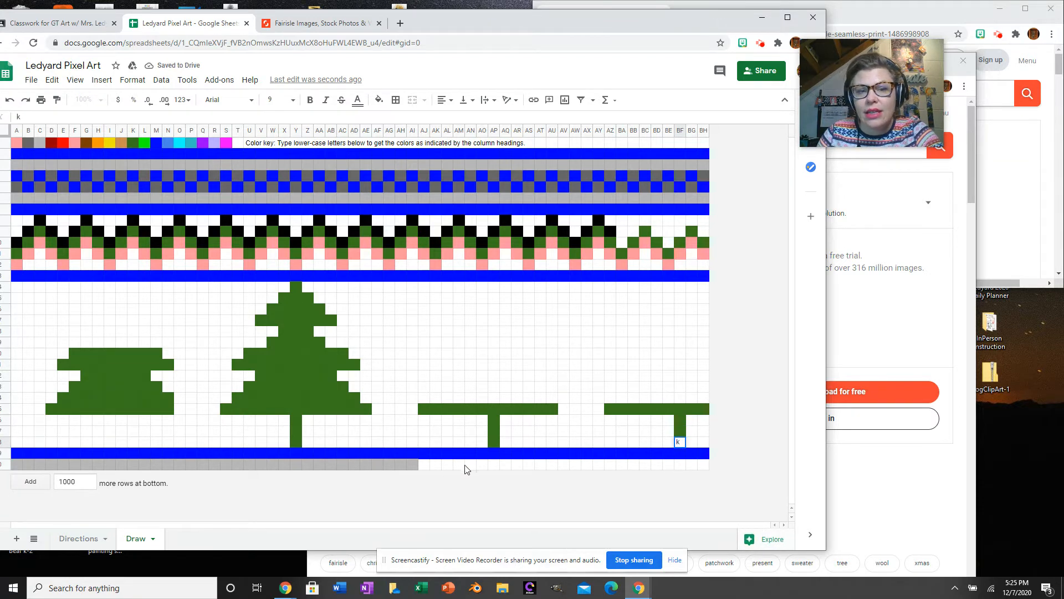
# Extend the grey stripe in row 30 by entering a lower-case c in each cell from AJ30 to AZ30
pyautogui.click(423, 464)
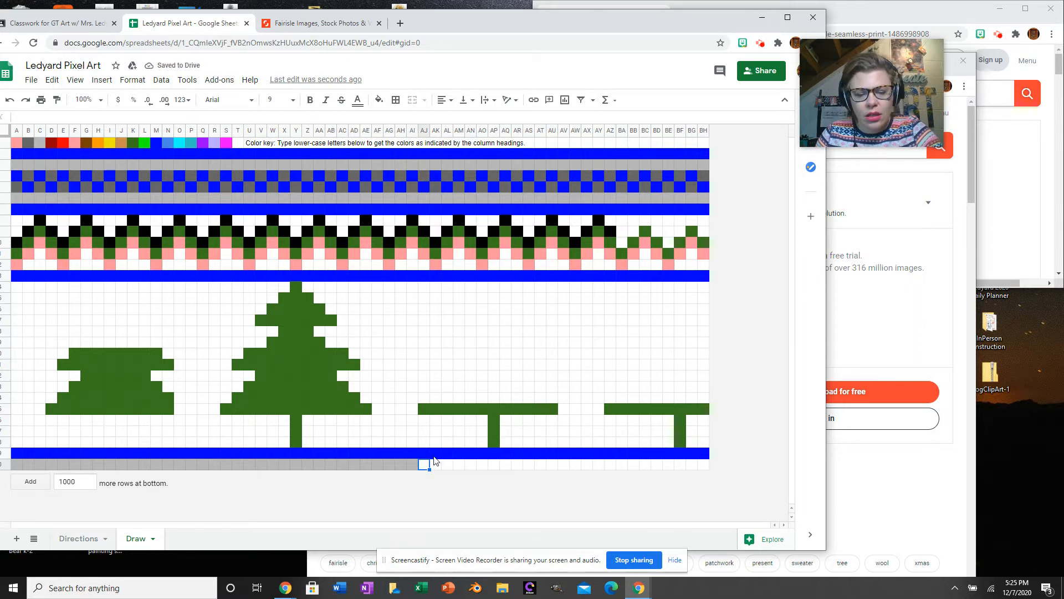
pyautogui.write('c')
pyautogui.click(436, 465)
pyautogui.write('c')
pyautogui.click(446, 466)
pyautogui.write('c')
pyautogui.click(459, 465)
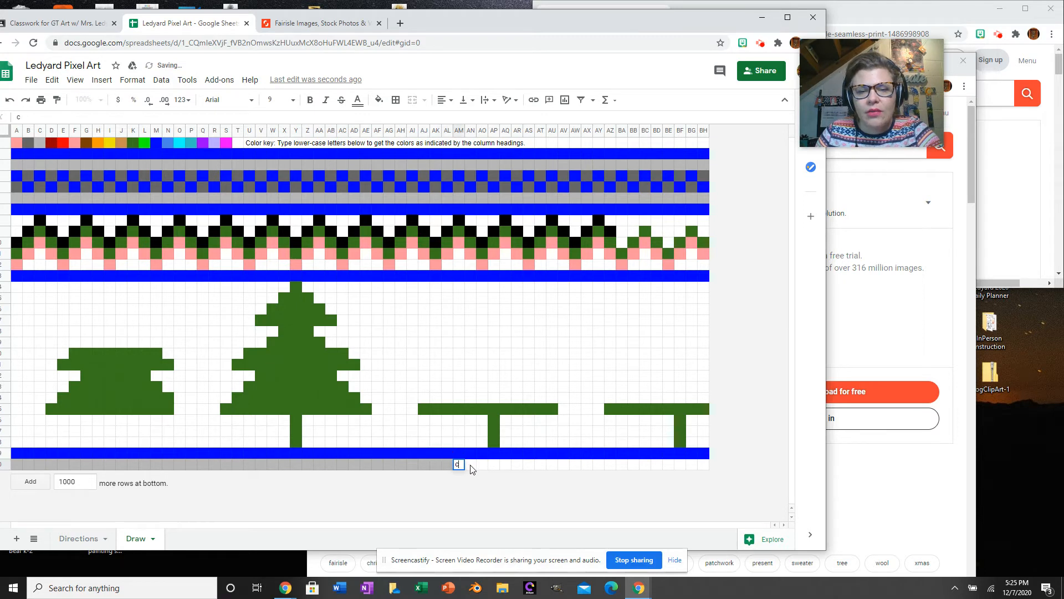
pyautogui.write('c')
pyautogui.click(473, 467)
pyautogui.write('c')
pyautogui.click(484, 467)
pyautogui.write('c')
pyautogui.click(494, 467)
pyautogui.write('c')
pyautogui.click(507, 467)
pyautogui.write('c')
pyautogui.click(517, 467)
pyautogui.write('c')
pyautogui.click(529, 467)
pyautogui.write('c')
pyautogui.click(541, 468)
pyautogui.write('c')
pyautogui.click(552, 467)
pyautogui.write('c')
pyautogui.click(564, 467)
pyautogui.write('c')
pyautogui.click(575, 467)
pyautogui.write('c')
pyautogui.click(587, 467)
pyautogui.write('c')
pyautogui.click(599, 467)
pyautogui.write('c')
pyautogui.click(610, 467)
pyautogui.write('c')
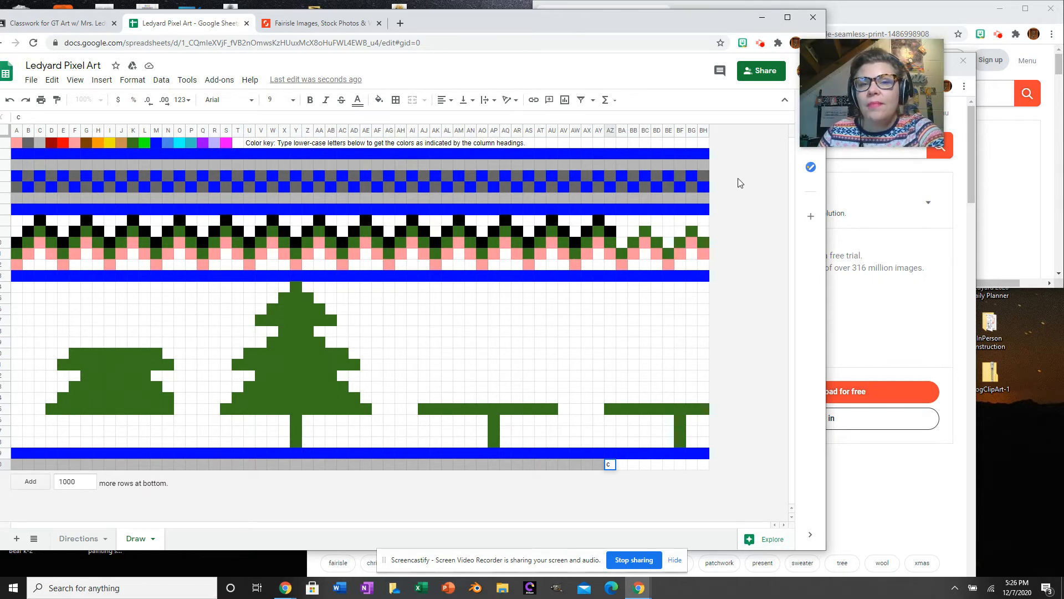
pyautogui.moveTo(670, 22)
pyautogui.mouseDown()
pyautogui.moveTo(693, 24)
pyautogui.moveTo(682, 21)
pyautogui.mouseUp()
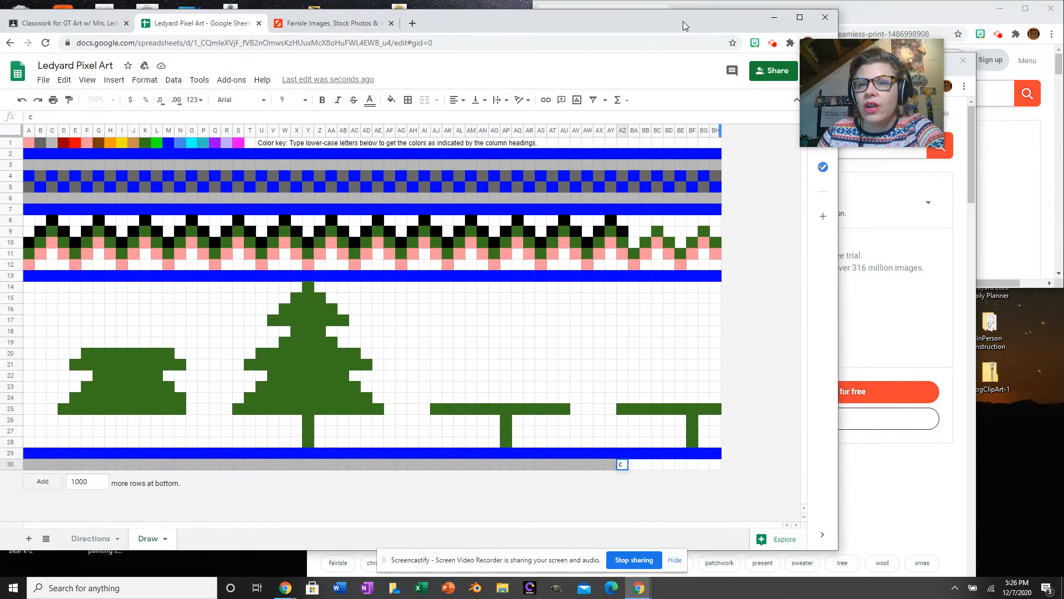
pyautogui.moveTo(903, 44); pyautogui.dragTo(890, 172)
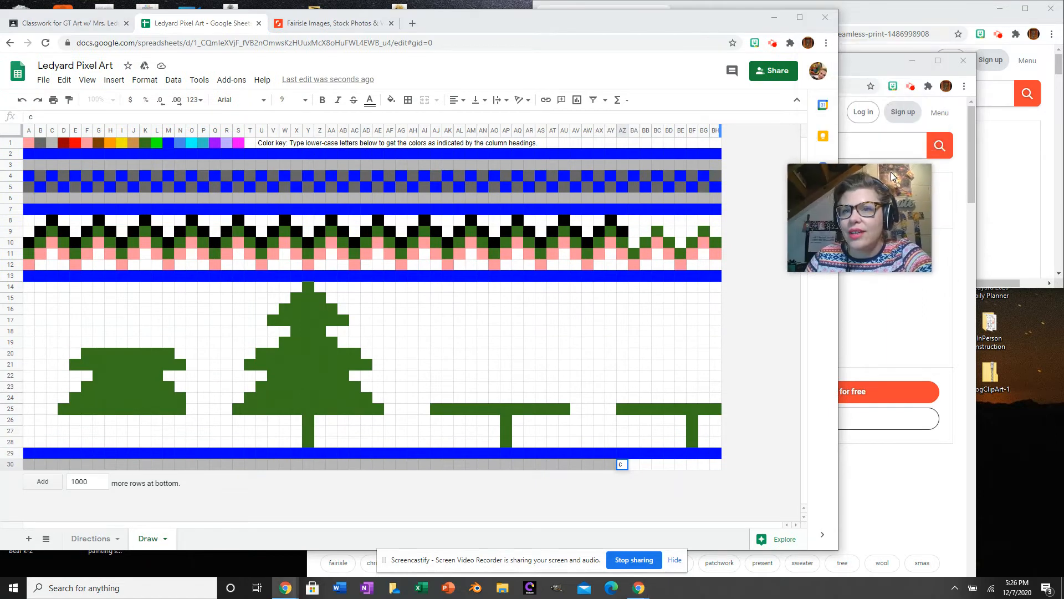
pyautogui.click(772, 44)
pyautogui.click(706, 163)
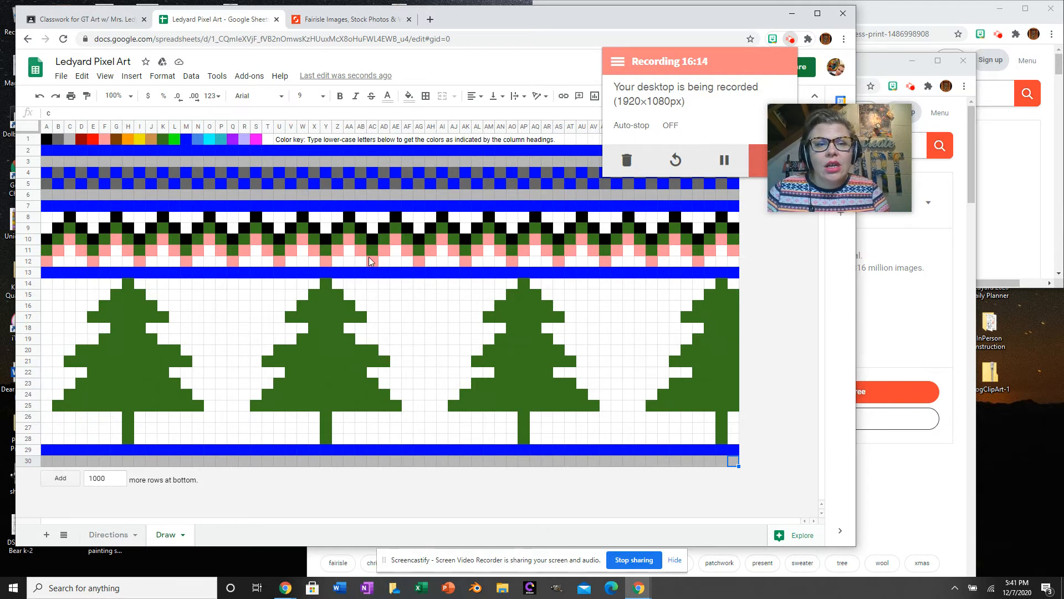
# Start a pink heart on the second tree by entering a lower-case f in Y21, X20, Z20, X21, Z21 and Y22
pyautogui.click(324, 361)
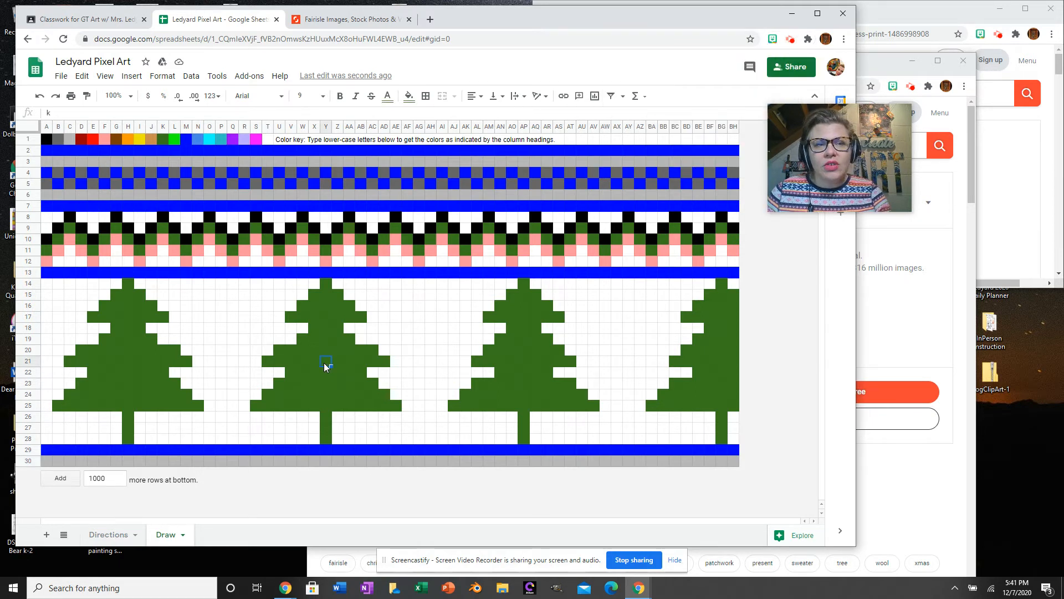
pyautogui.write('f')
pyautogui.click(318, 351)
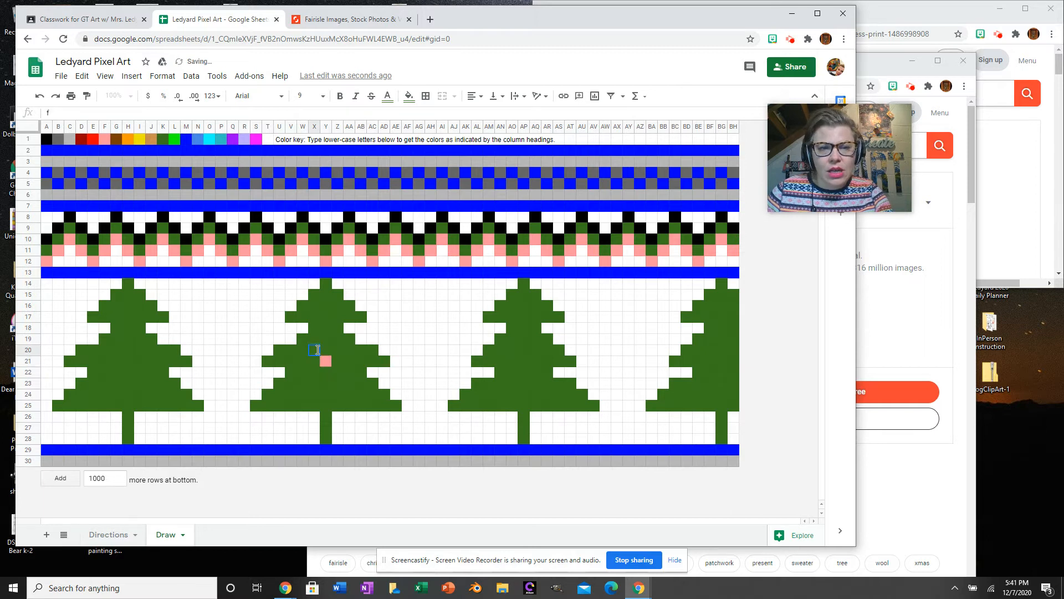
pyautogui.click(337, 351)
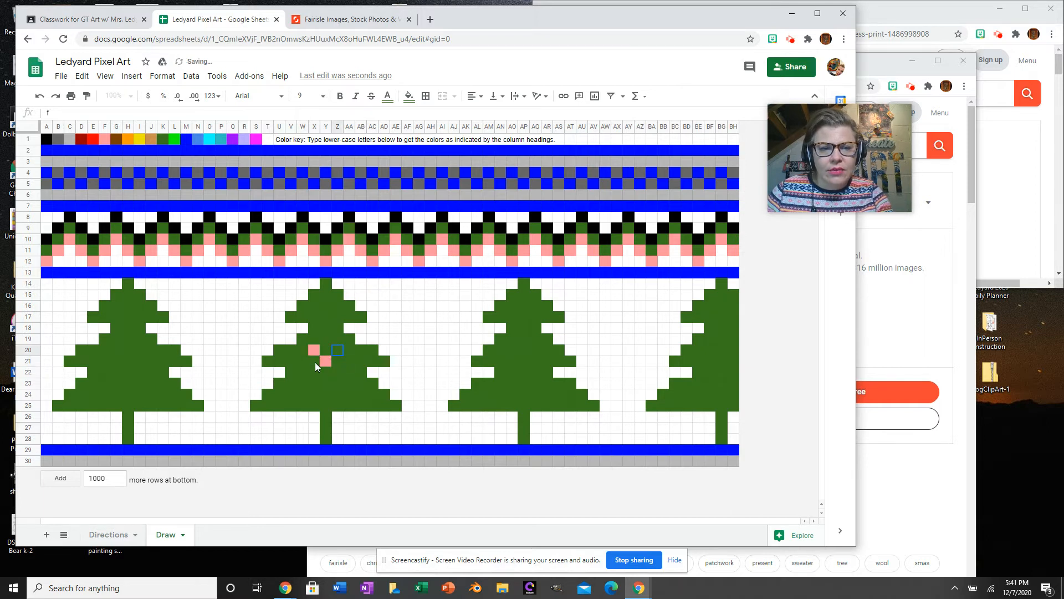
pyautogui.write('f')
pyautogui.click(316, 363)
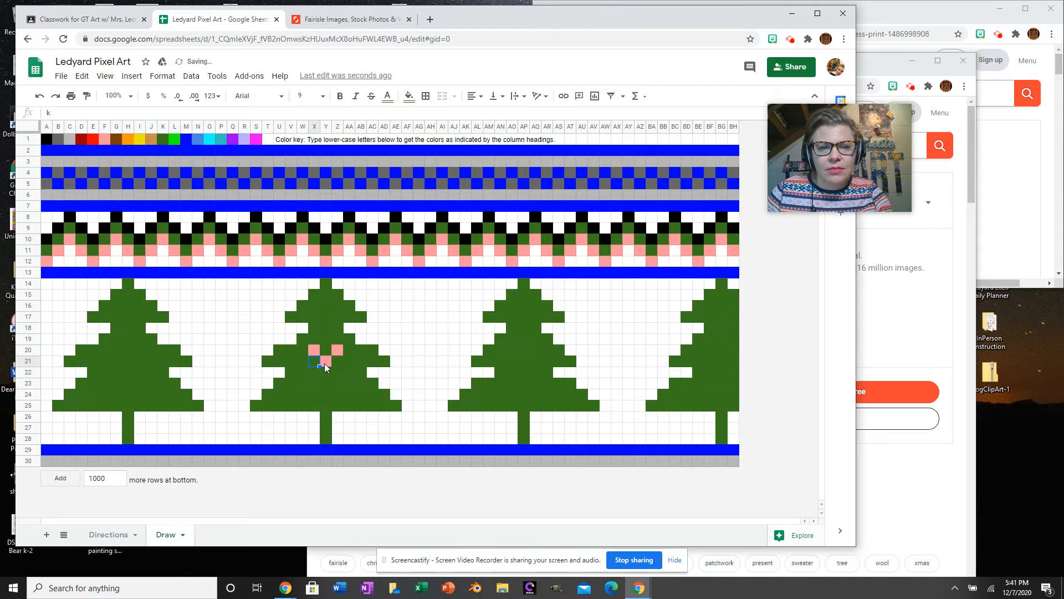
pyautogui.write('f')
pyautogui.click(337, 359)
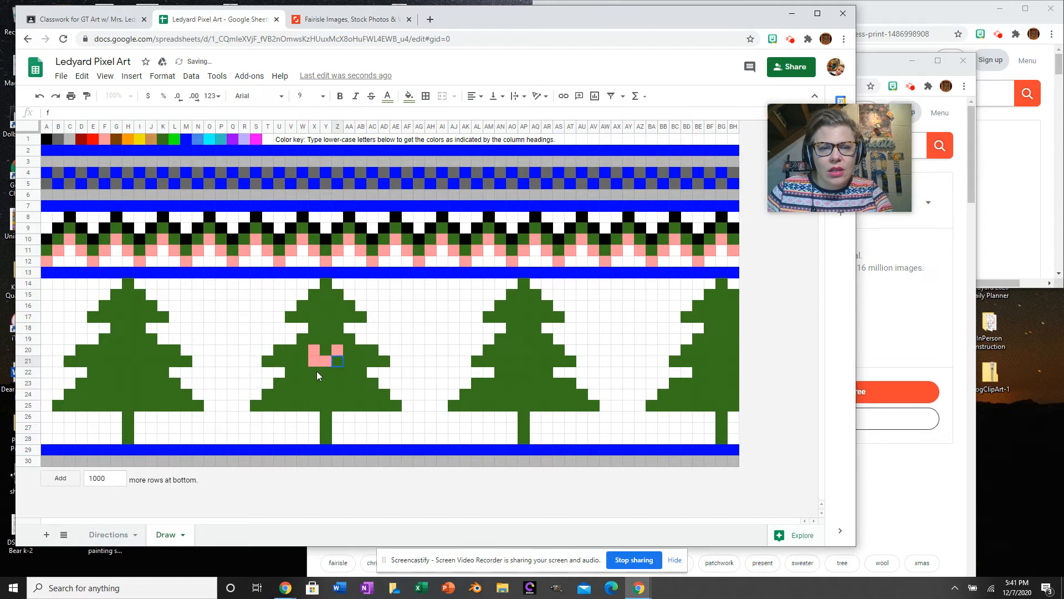
pyautogui.click(325, 371)
pyautogui.click(327, 384)
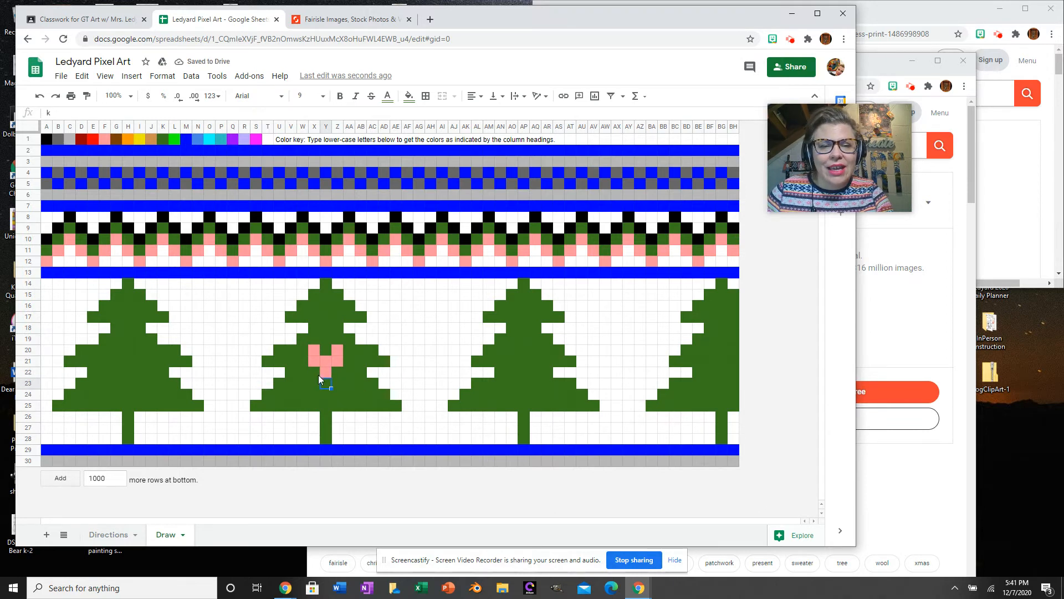
# Complete the second tree's heart by entering a lower-case f in W21, AA21, X22, Z22 and Y23
pyautogui.click(305, 360)
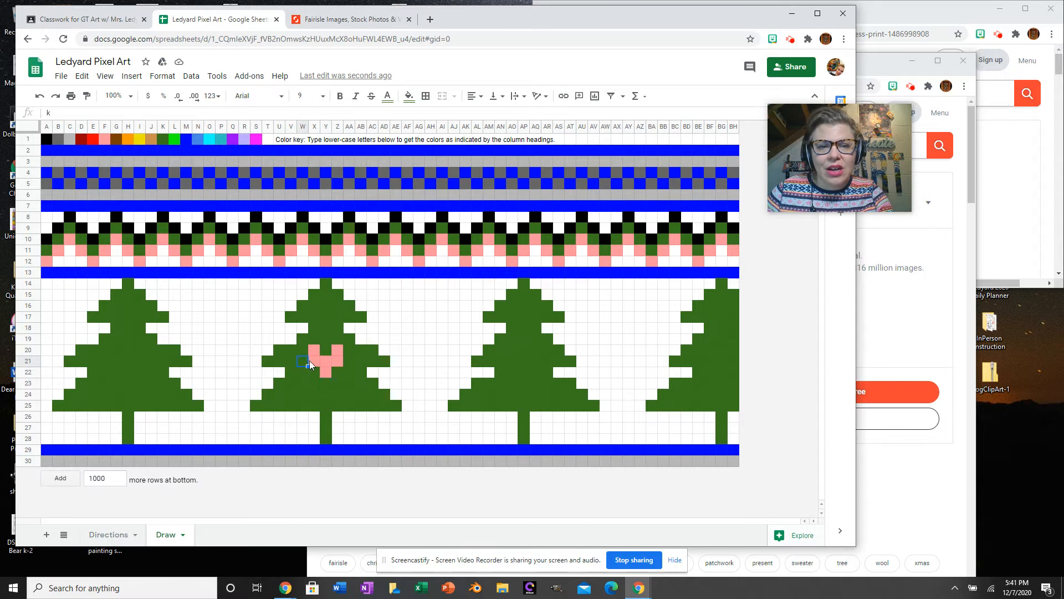
pyautogui.click(347, 361)
pyautogui.click(314, 374)
pyautogui.write('f')
pyautogui.click(338, 370)
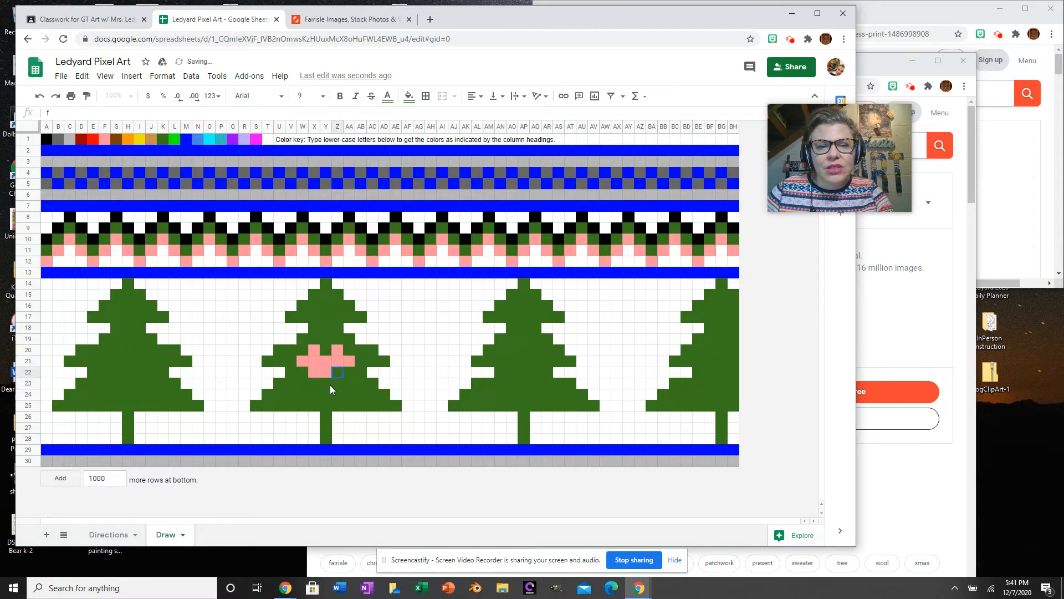
pyautogui.click(327, 383)
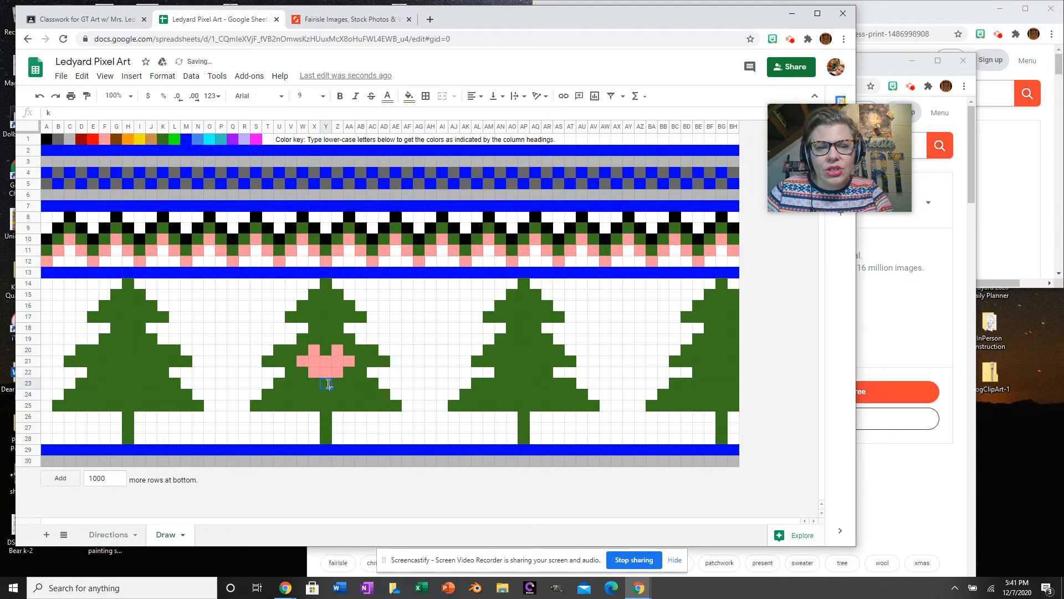
pyautogui.click(395, 361)
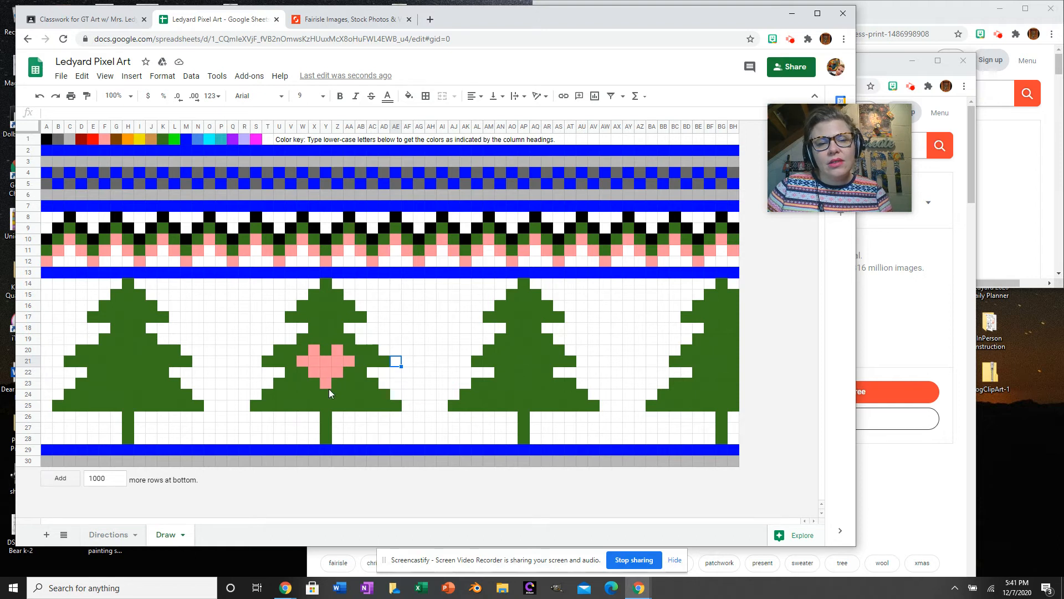
pyautogui.click(432, 350)
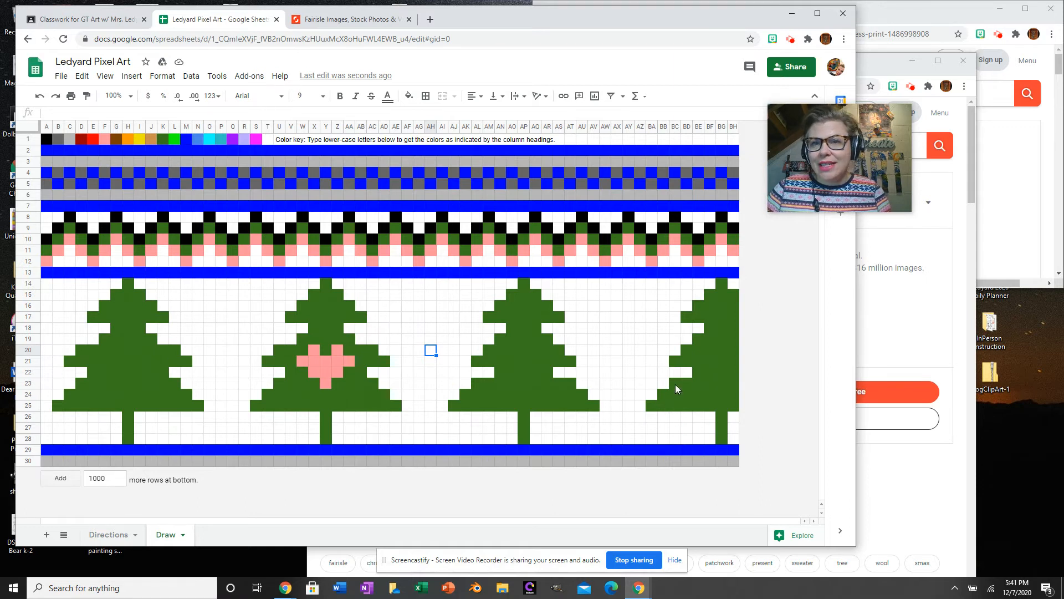
pyautogui.moveTo(722, 15)
pyautogui.mouseDown()
pyautogui.moveTo(679, 71)
pyautogui.moveTo(715, 4)
pyautogui.moveTo(726, 20)
pyautogui.mouseUp()
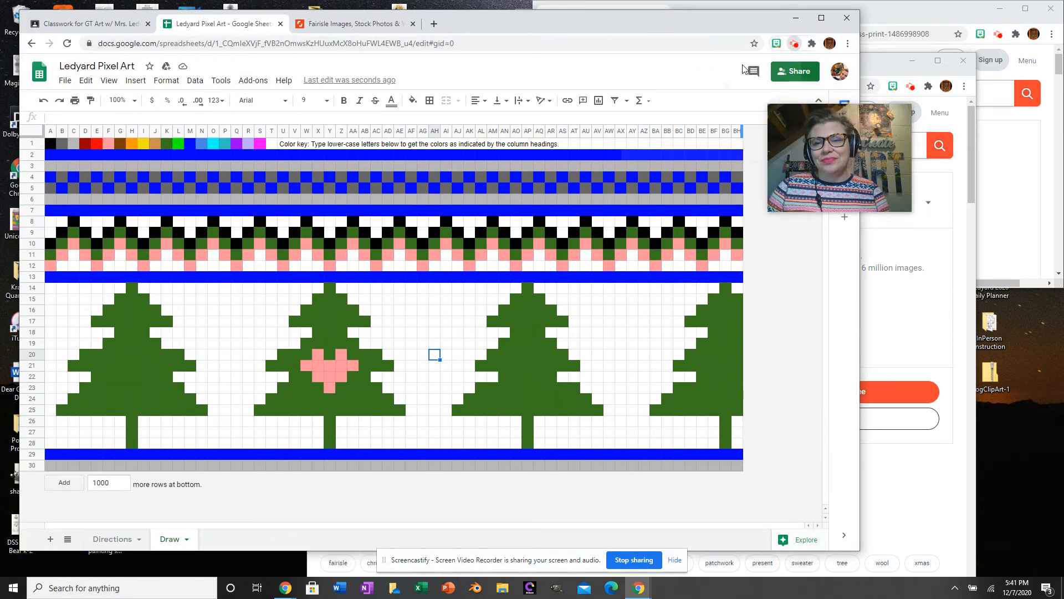
pyautogui.click(796, 44)
pyautogui.click(726, 163)
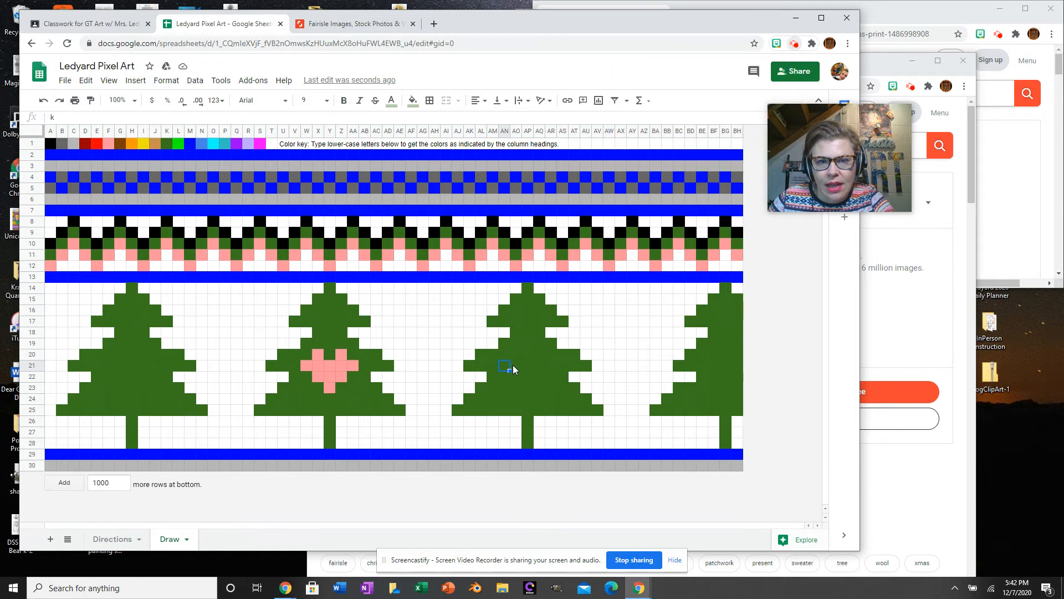
# Create the widest row of the third tree's heart by entering a lower-case f in each cell from AN21 to AR21
pyautogui.click(517, 369)
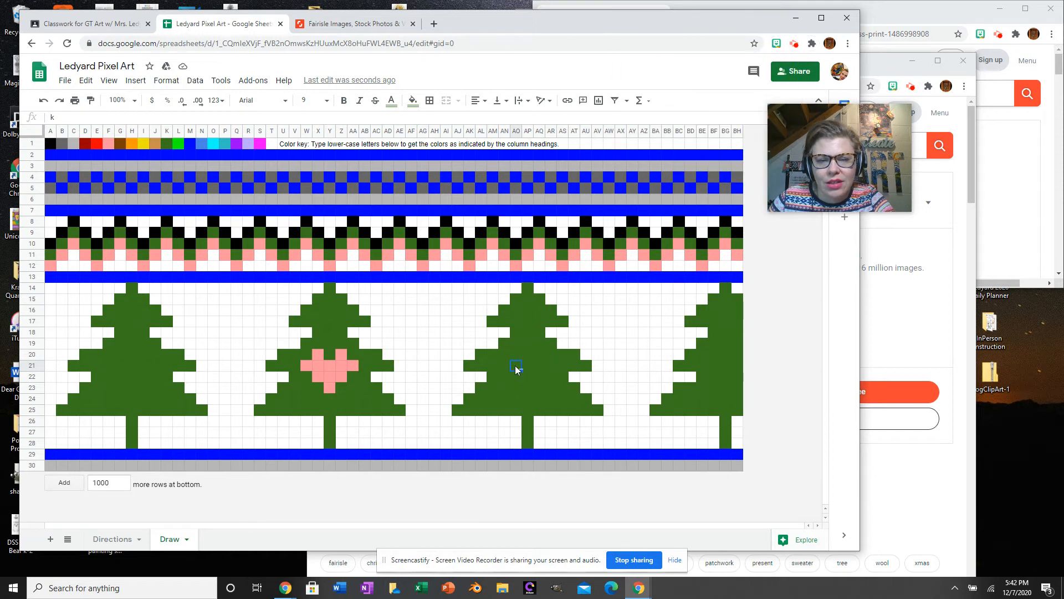
pyautogui.write('f')
pyautogui.press('Tab')
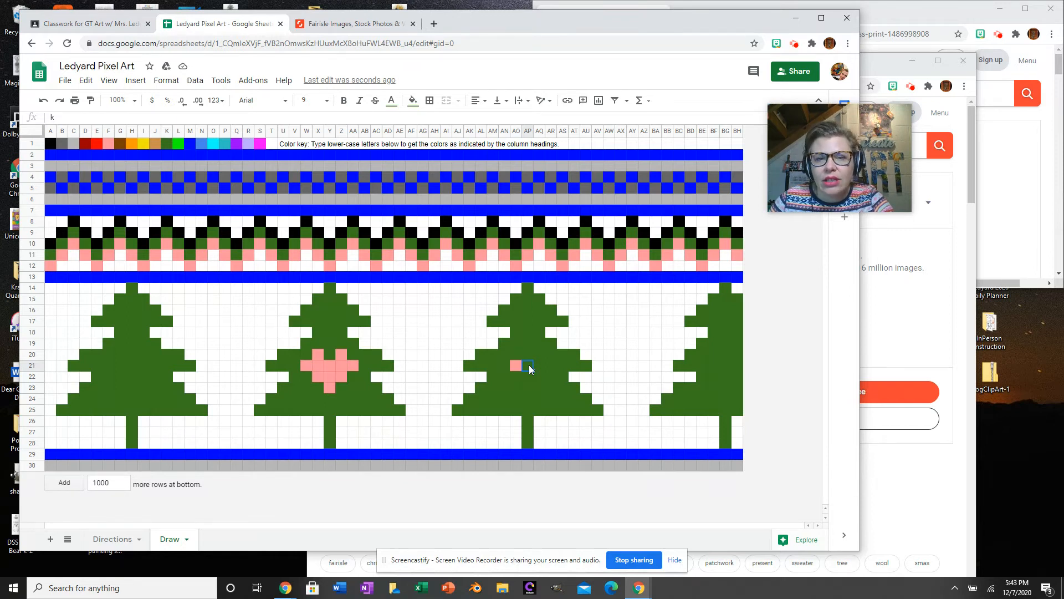
pyautogui.click(537, 366)
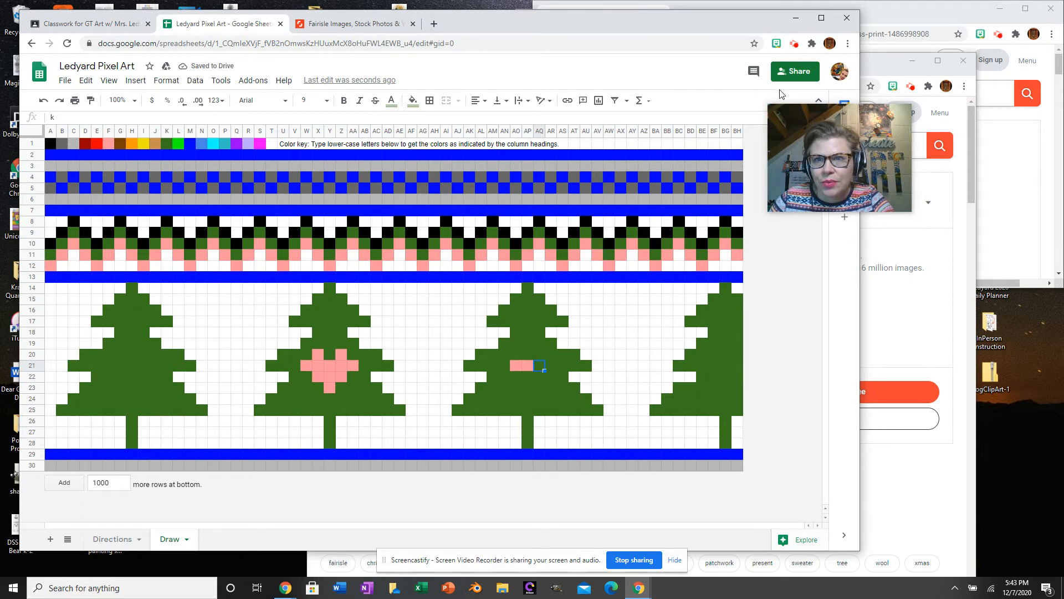
pyautogui.write('f')
pyautogui.click(551, 366)
pyautogui.write('f')
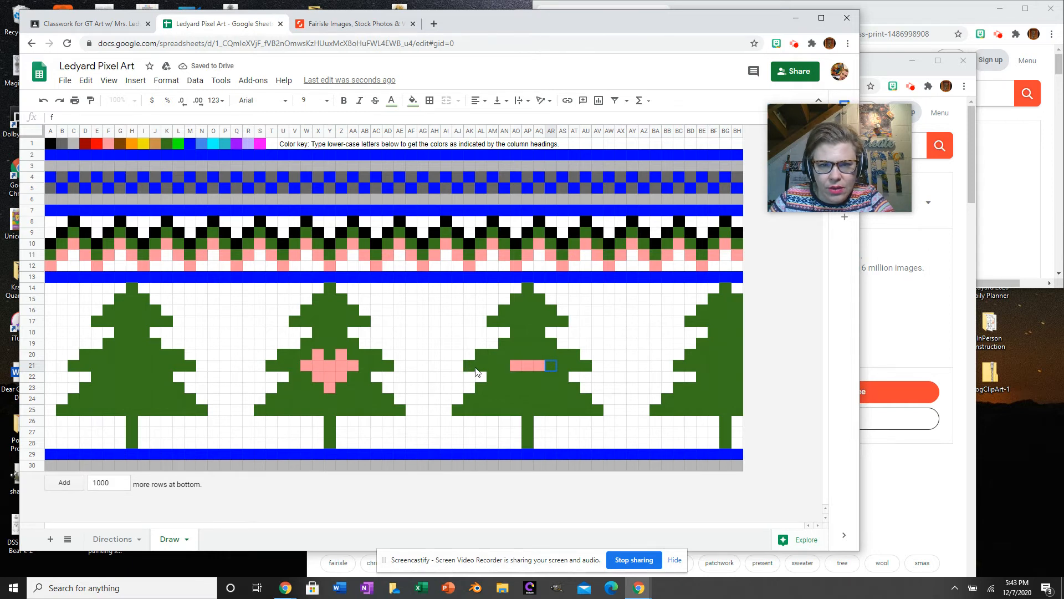
pyautogui.click(507, 366)
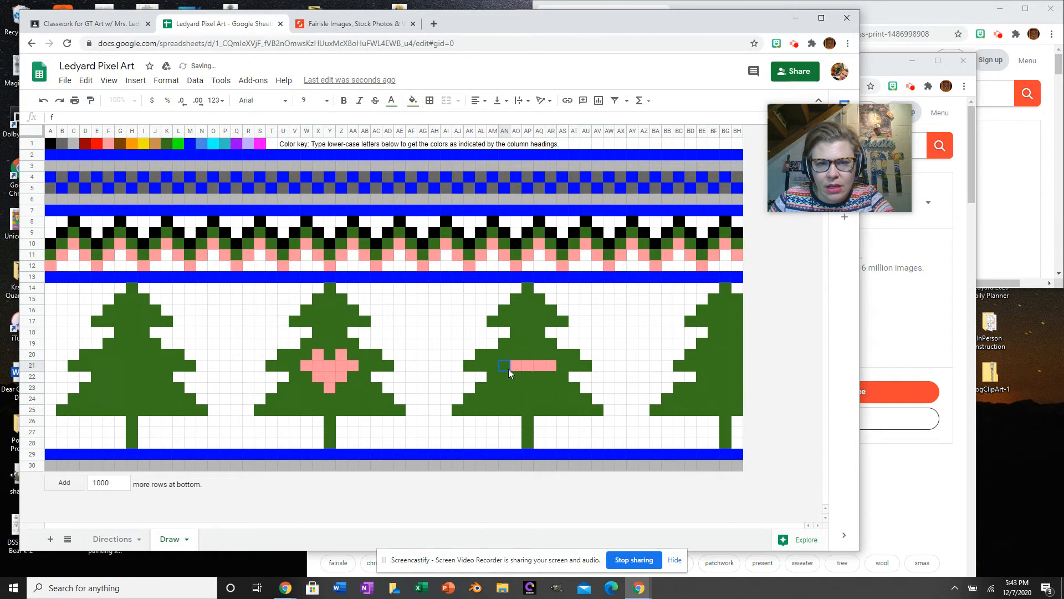
pyautogui.write('f')
pyautogui.click(516, 376)
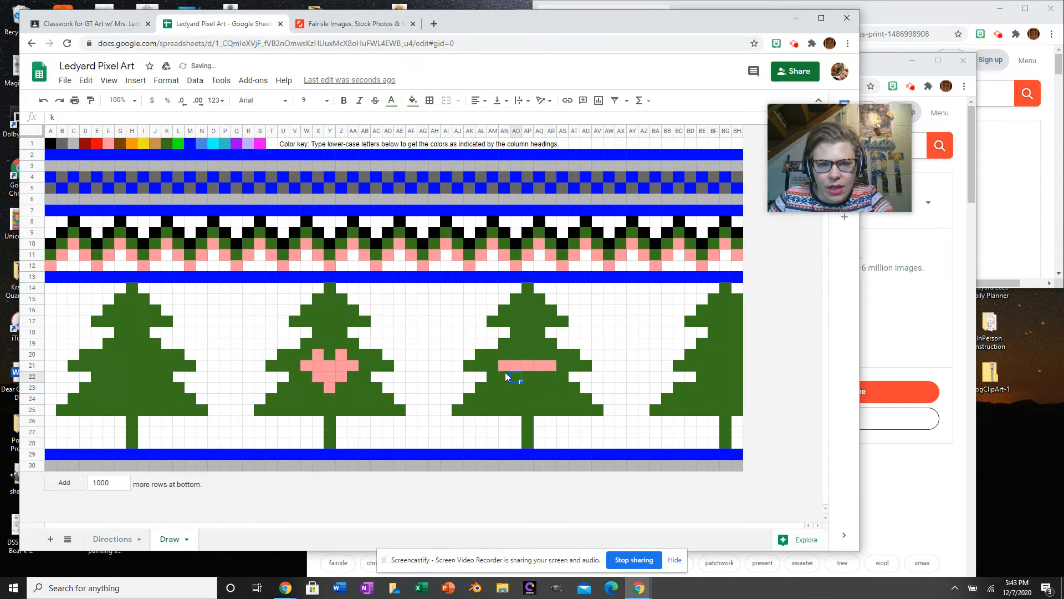
# Complete the third tree's heart by entering a lower-case f in AO20, AQ20, AO22, AQ22, AP22 and AP23
pyautogui.click(512, 354)
pyautogui.write('f')
pyautogui.click(538, 352)
pyautogui.write('f')
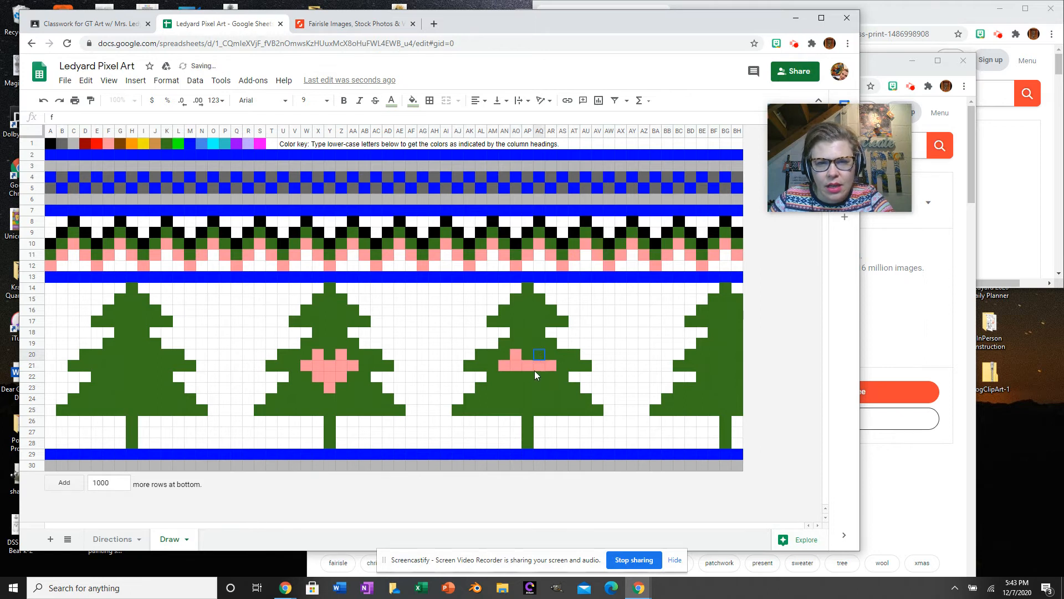
pyautogui.click(512, 376)
pyautogui.write('f')
pyautogui.click(540, 376)
pyautogui.write('f')
pyautogui.click(529, 378)
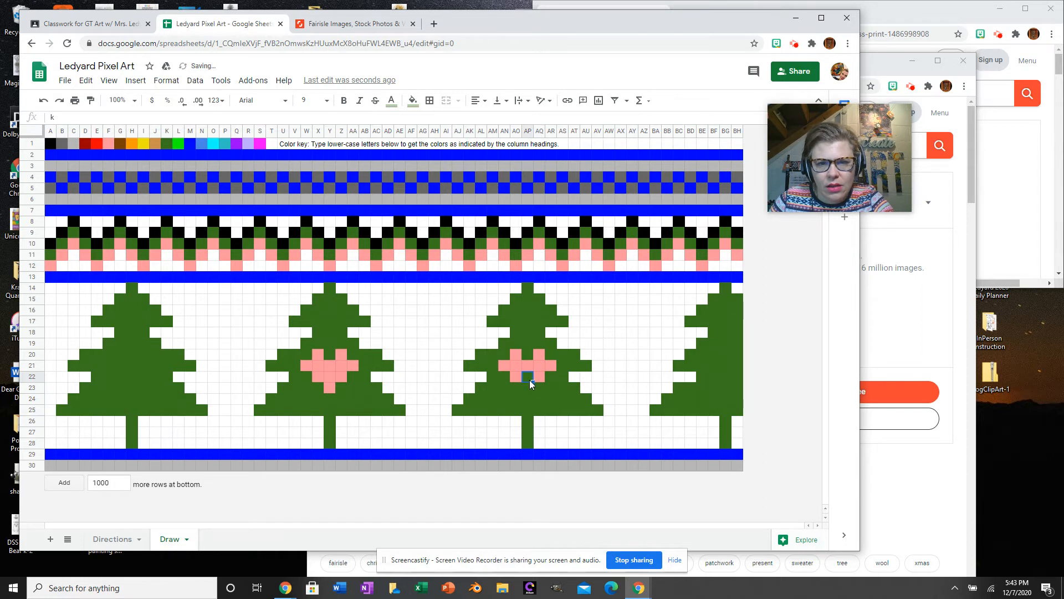
pyautogui.write('f')
pyautogui.click(538, 387)
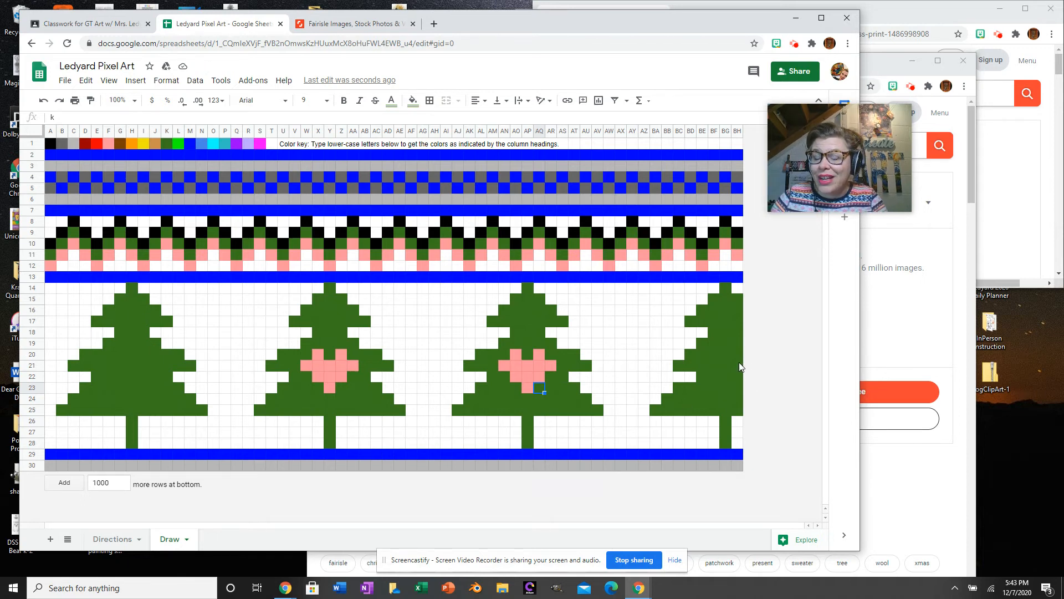
pyautogui.click(795, 43)
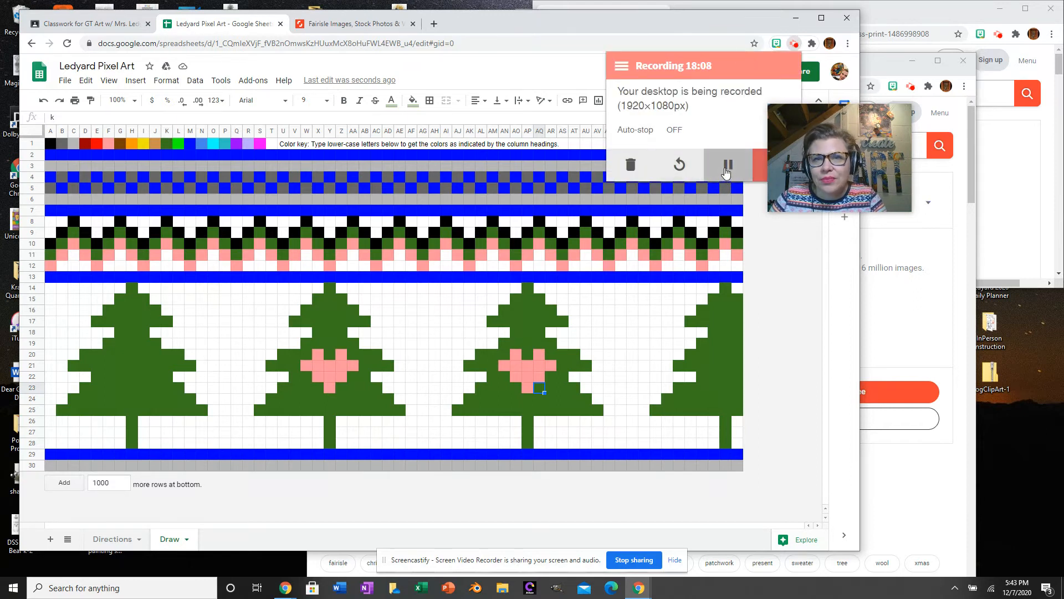
pyautogui.click(728, 165)
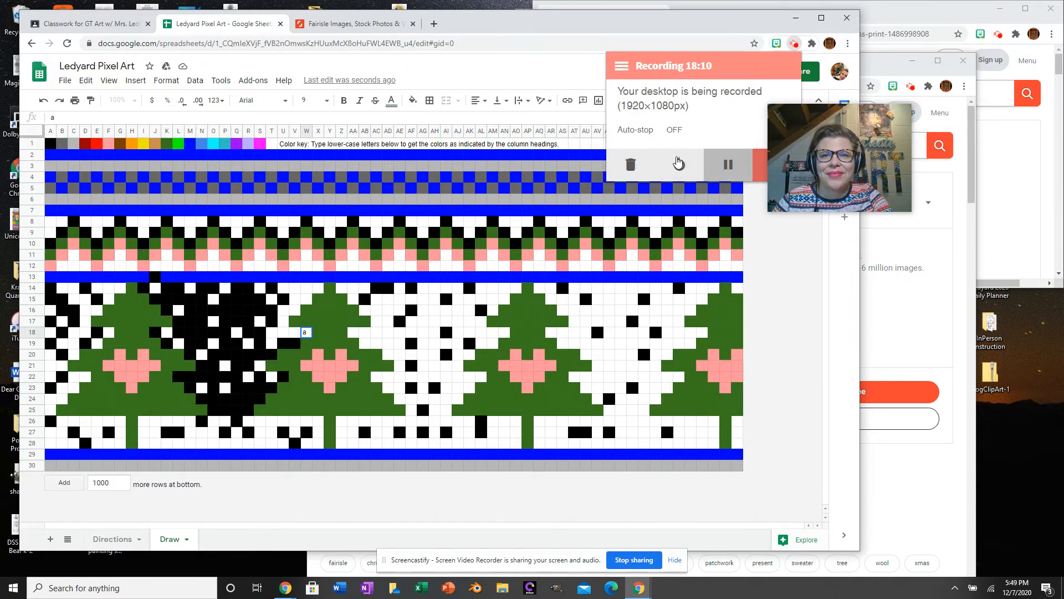
# Blacken the background along the second tree's left edge by entering a lower-case a in V16, V18, U17, W15 and X14
pyautogui.click(294, 311)
pyautogui.write('a')
pyautogui.click(295, 331)
pyautogui.write('a')
pyautogui.click(283, 320)
pyautogui.write('a')
pyautogui.click(303, 300)
pyautogui.write('a')
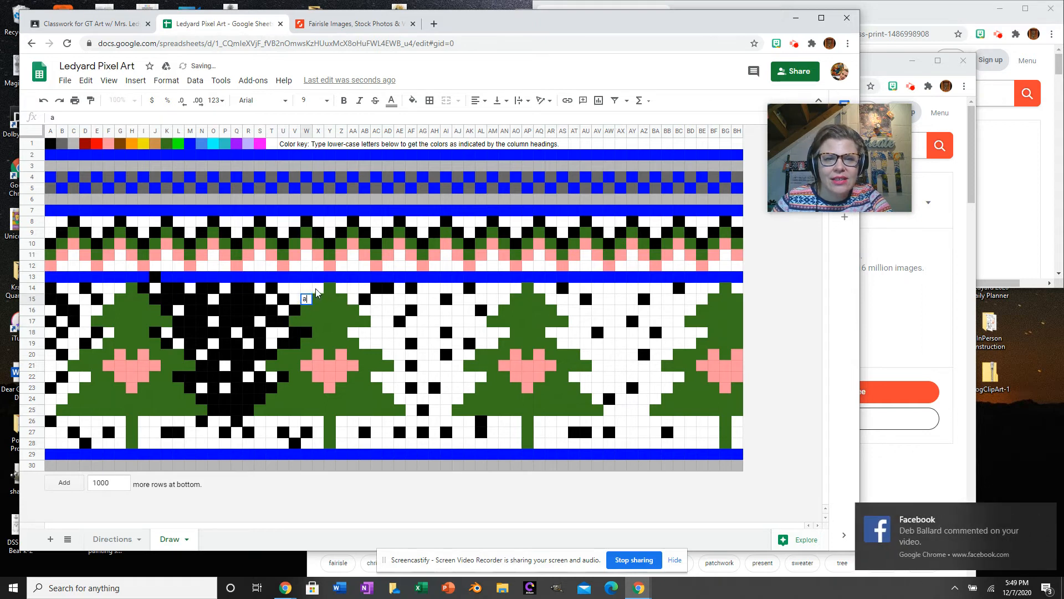
pyautogui.click(318, 288)
pyautogui.write('a')
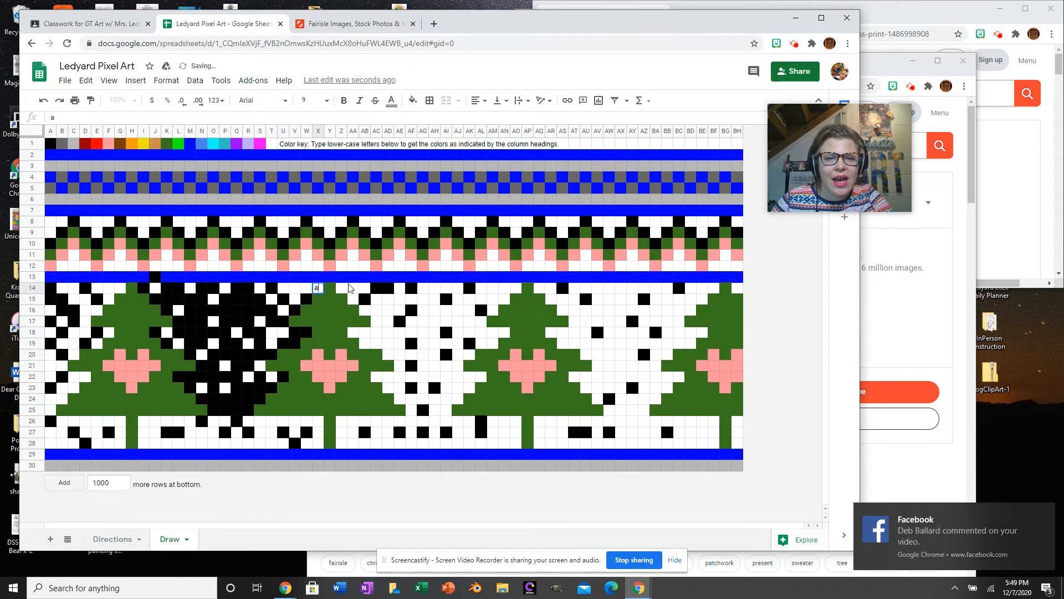
pyautogui.click(342, 277)
pyautogui.write('a')
pyautogui.click(350, 298)
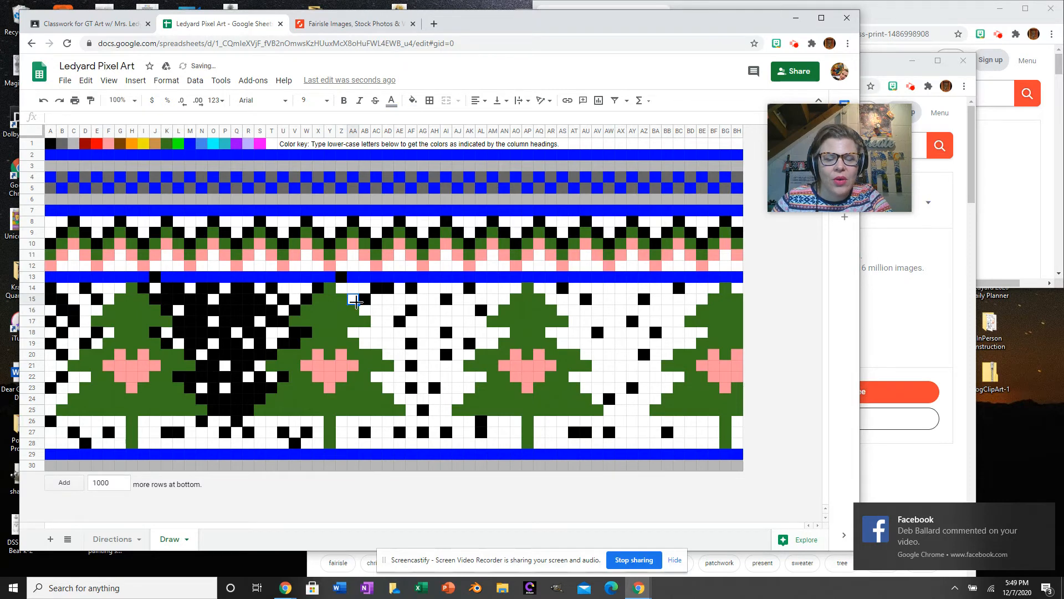
pyautogui.click(341, 277)
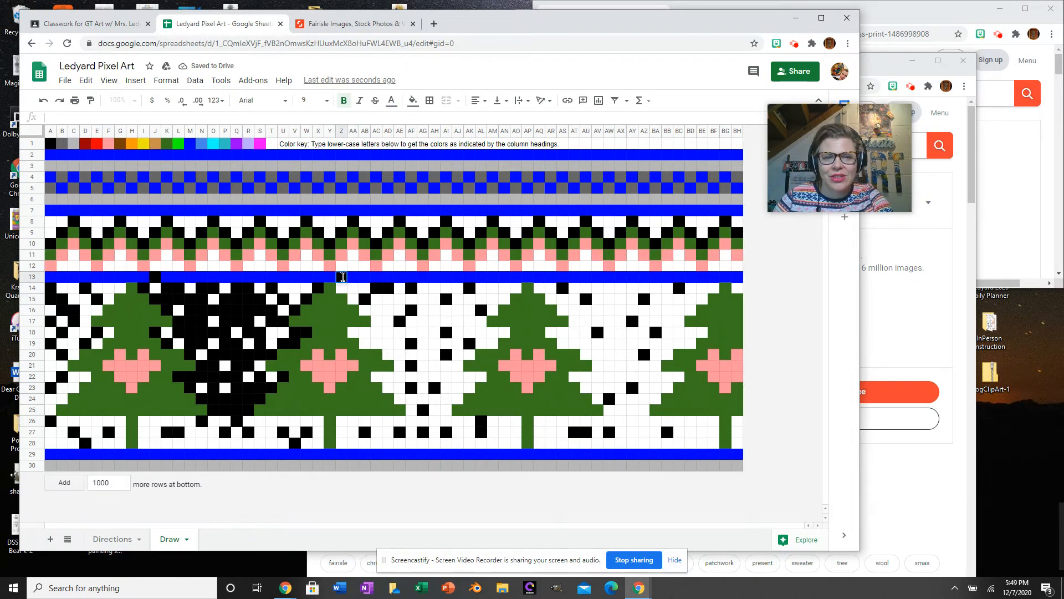
pyautogui.write('m')
pyautogui.press('Return')
# Blacken the background along the second tree's right edge by entering a lower-case a in Z14, AA15, AB16, AC17, AA18, AB18 and AB19
pyautogui.write('a')
pyautogui.click(352, 300)
pyautogui.write('a')
pyautogui.click(365, 313)
pyautogui.write('a')
pyautogui.click(374, 323)
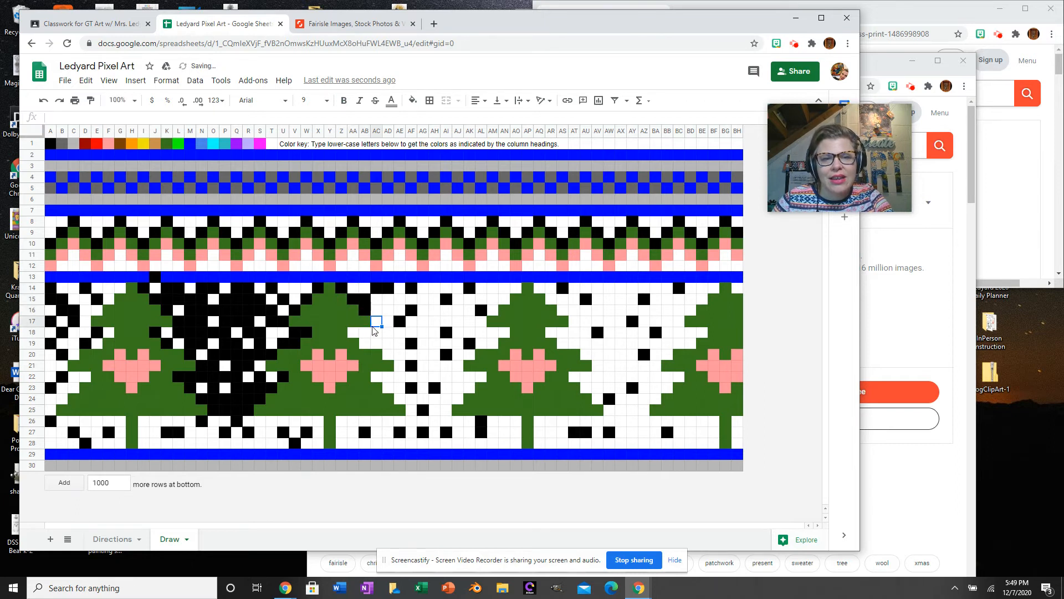
pyautogui.write('a')
pyautogui.click(365, 332)
pyautogui.click(353, 332)
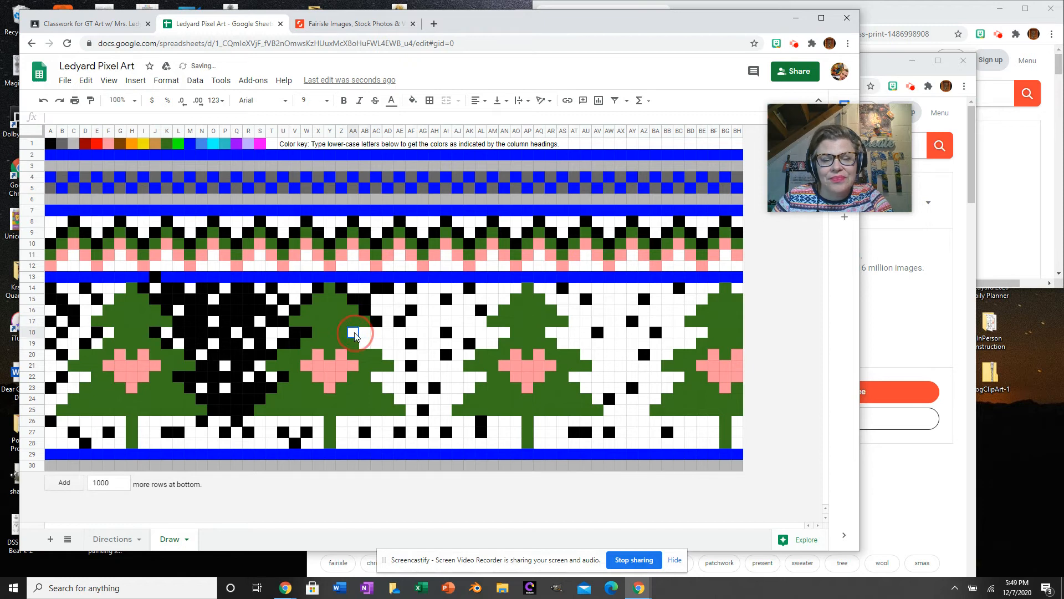
pyautogui.write('a')
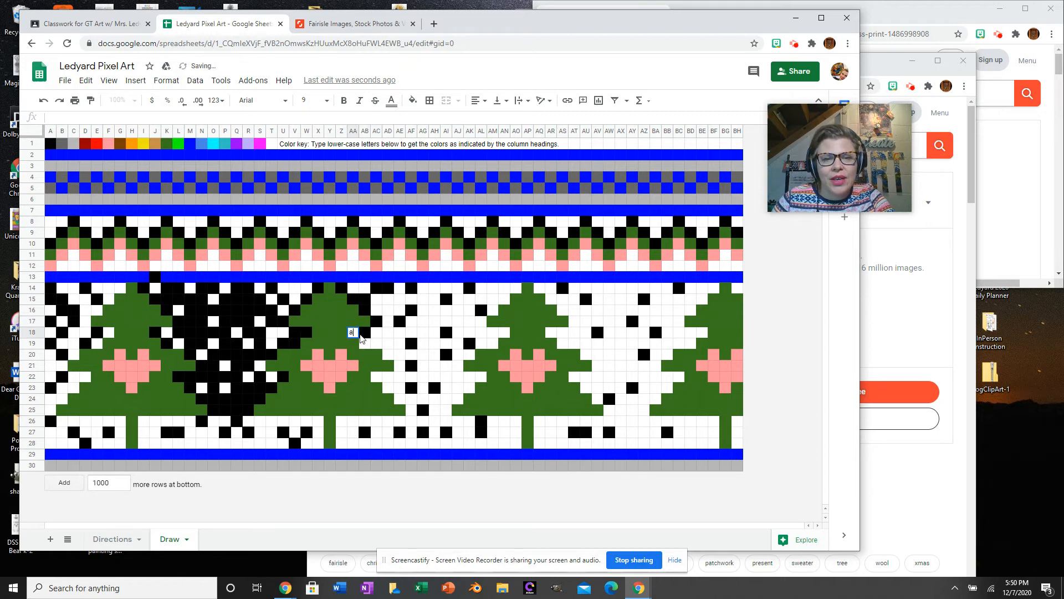
pyautogui.click(365, 347)
# Fill white gaps between the first and second trees by entering a lower-case a in U18, T19, S20, S17 and Q18
pyautogui.click(286, 334)
pyautogui.click(271, 343)
pyautogui.write('a')
pyautogui.click(259, 350)
pyautogui.write('a')
pyautogui.click(262, 321)
pyautogui.write('a')
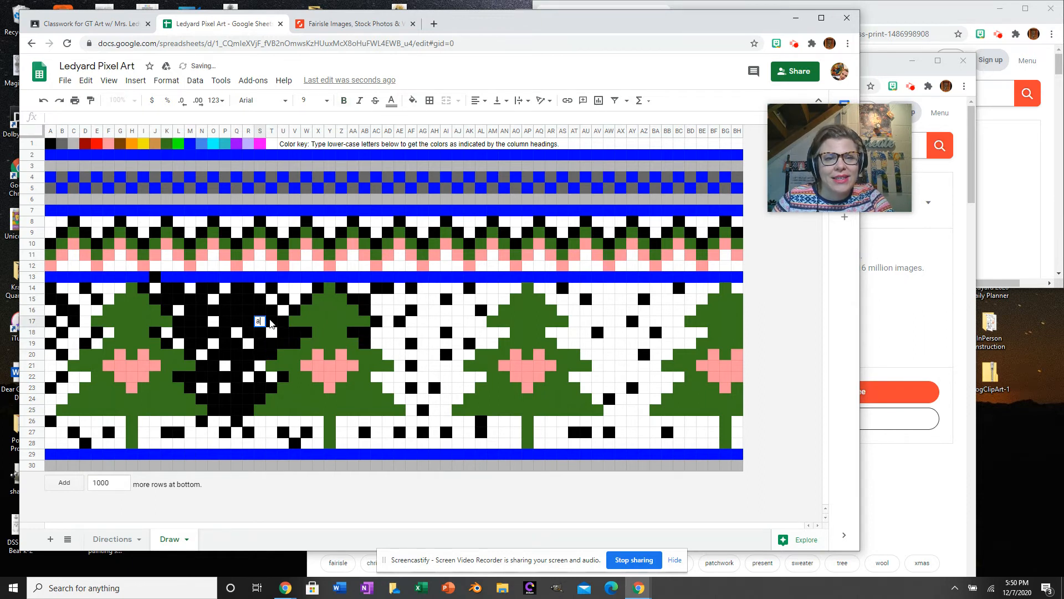
pyautogui.click(236, 331)
pyautogui.write('a')
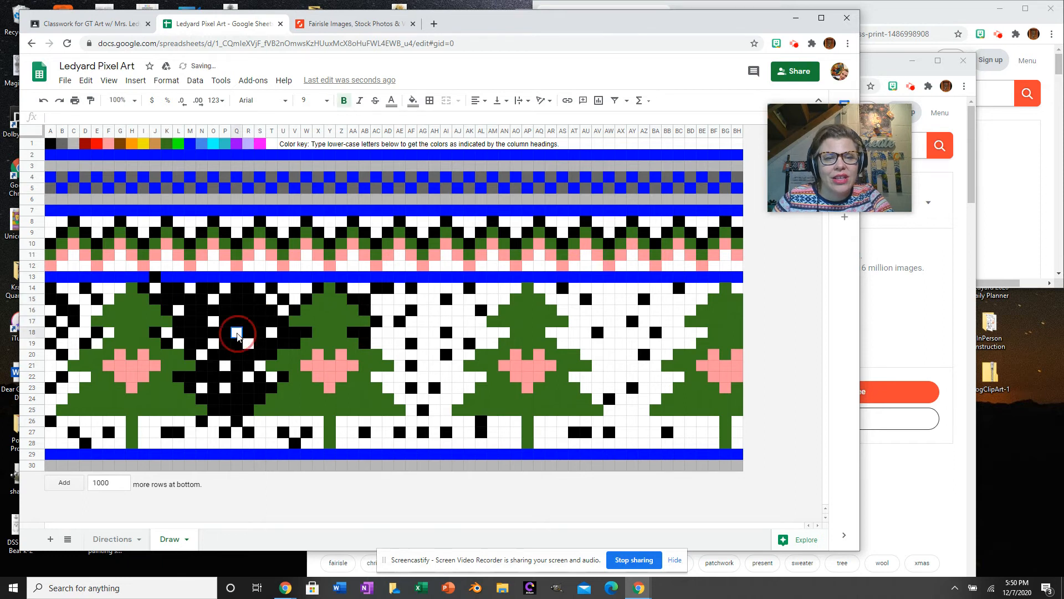
pyautogui.click(248, 348)
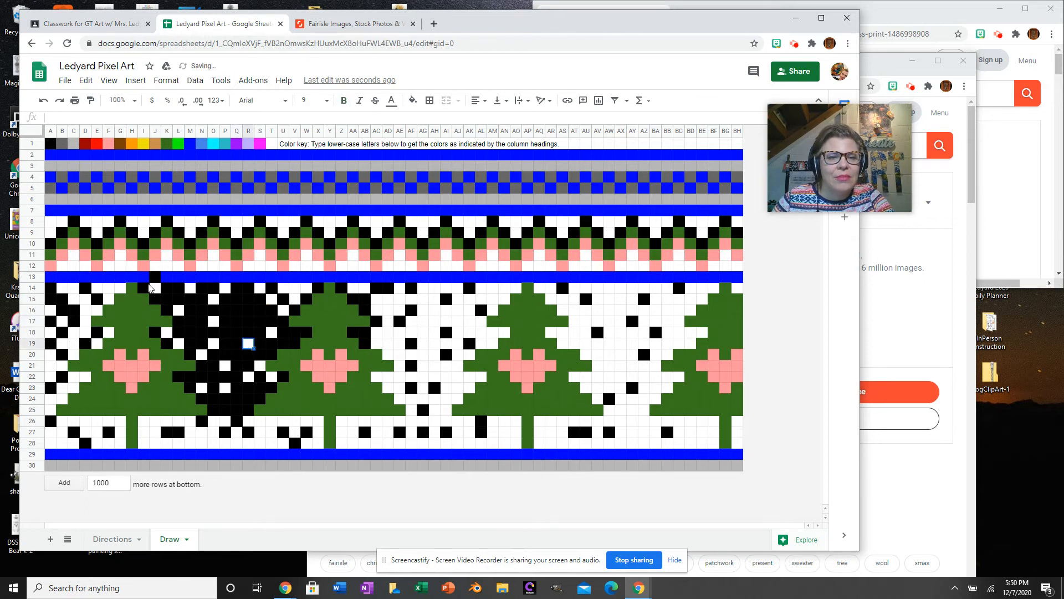
# Blacken the background beside the first tree's tip by entering a lower-case a in E14, F14, G14 and F15
pyautogui.click(120, 289)
pyautogui.write('a')
pyautogui.click(109, 289)
pyautogui.write('a')
pyautogui.click(100, 290)
pyautogui.write('a')
pyautogui.click(112, 297)
pyautogui.write('a')
# Blacken the background along the first tree's middle left edge by entering a lower-case a in E16, F18, E19 and C20
pyautogui.click(99, 309)
pyautogui.write('a')
pyautogui.click(110, 332)
pyautogui.write('a')
pyautogui.click(97, 344)
pyautogui.write('a')
pyautogui.click(74, 355)
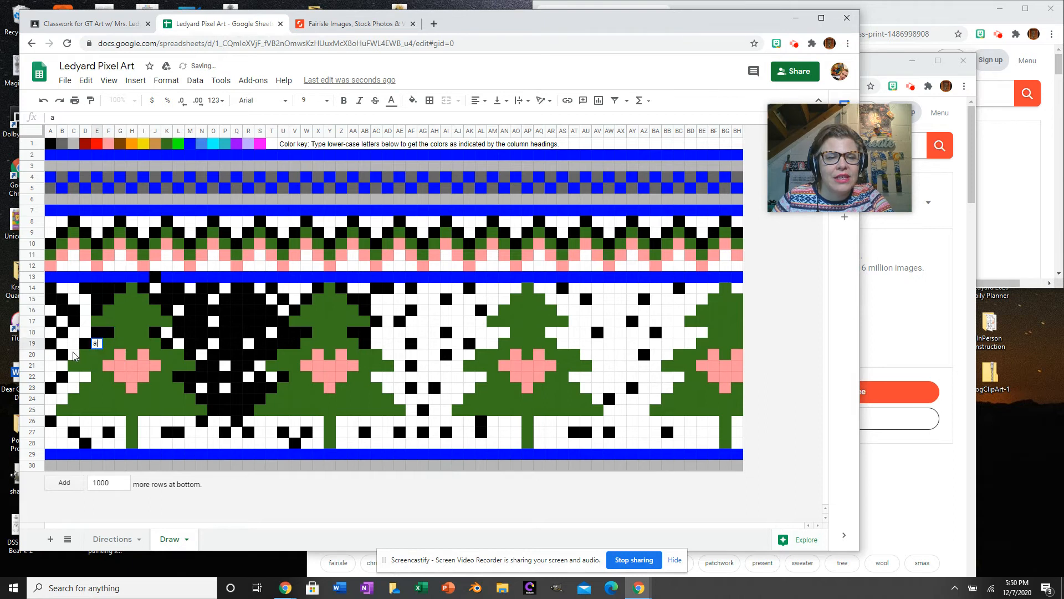
pyautogui.write('a')
# Blacken the background along the first tree's lower left edge by entering a lower-case a in D22, C22, C23 and B23
pyautogui.click(86, 379)
pyautogui.write('a')
pyautogui.click(77, 378)
pyautogui.write('a')
pyautogui.click(75, 389)
pyautogui.write('a')
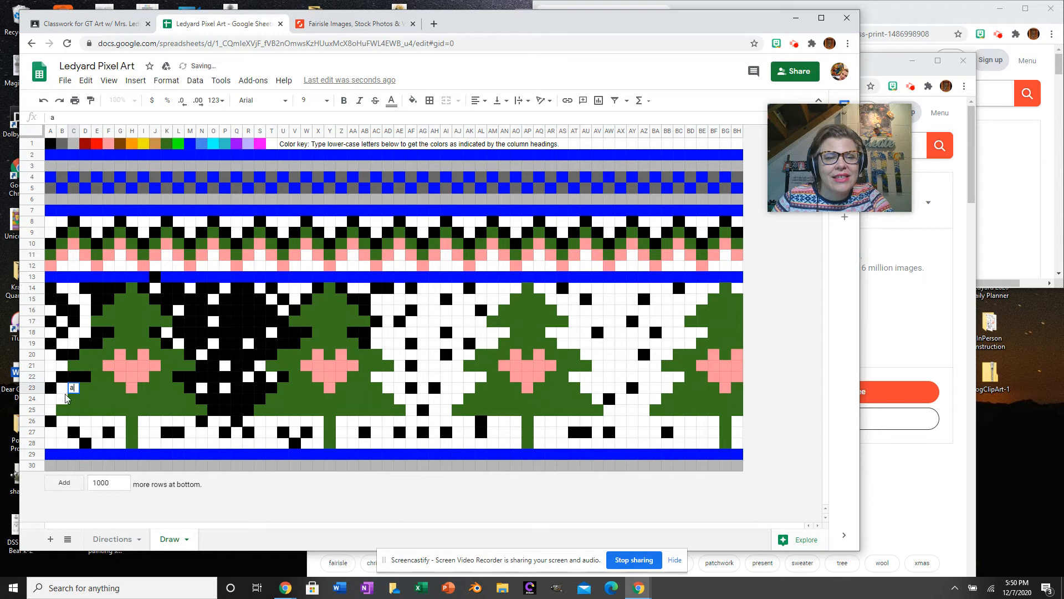
pyautogui.click(64, 390)
pyautogui.write('a')
# Blacken the background around the first tree's bottom left corner by entering a lower-case a in B24, A24, A25 and B26
pyautogui.click(61, 401)
pyautogui.write('a')
pyautogui.click(50, 399)
pyautogui.write('a')
pyautogui.click(50, 409)
pyautogui.write('a')
pyautogui.click(61, 422)
pyautogui.write('a')
pyautogui.click(74, 422)
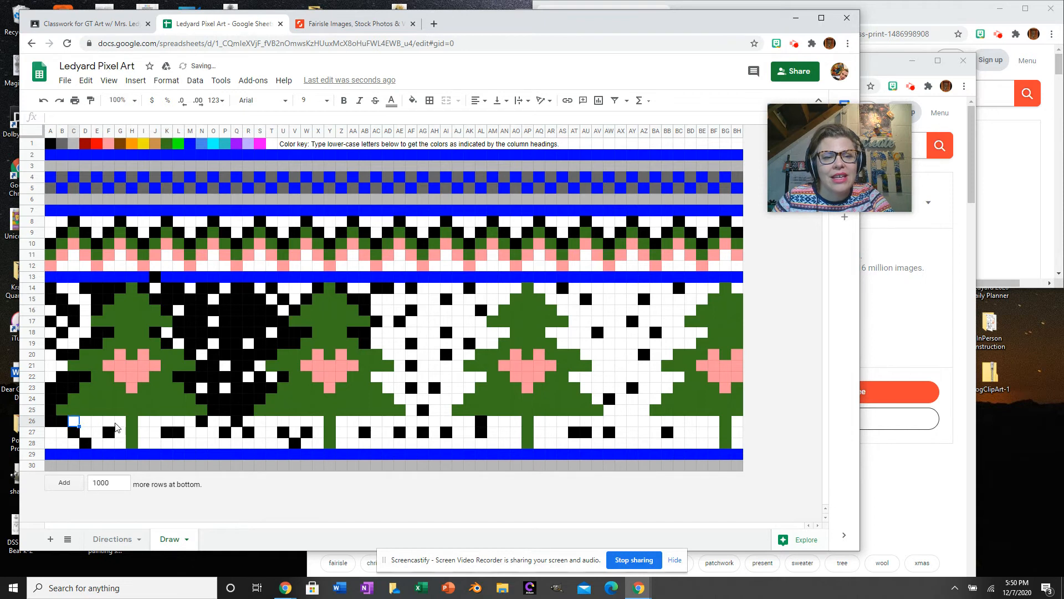
# Blacken the background along the first tree's right edge by entering a lower-case a in K18, L19 and N23
pyautogui.click(169, 332)
pyautogui.write('a')
pyautogui.click(179, 343)
pyautogui.write('a')
pyautogui.click(201, 388)
pyautogui.write('a')
# Fill more white cells to the right of the first tree by entering a lower-case a in O26, M26, L26 and N20
pyautogui.click(213, 421)
pyautogui.write('a')
pyautogui.click(189, 424)
pyautogui.write('a')
pyautogui.click(182, 422)
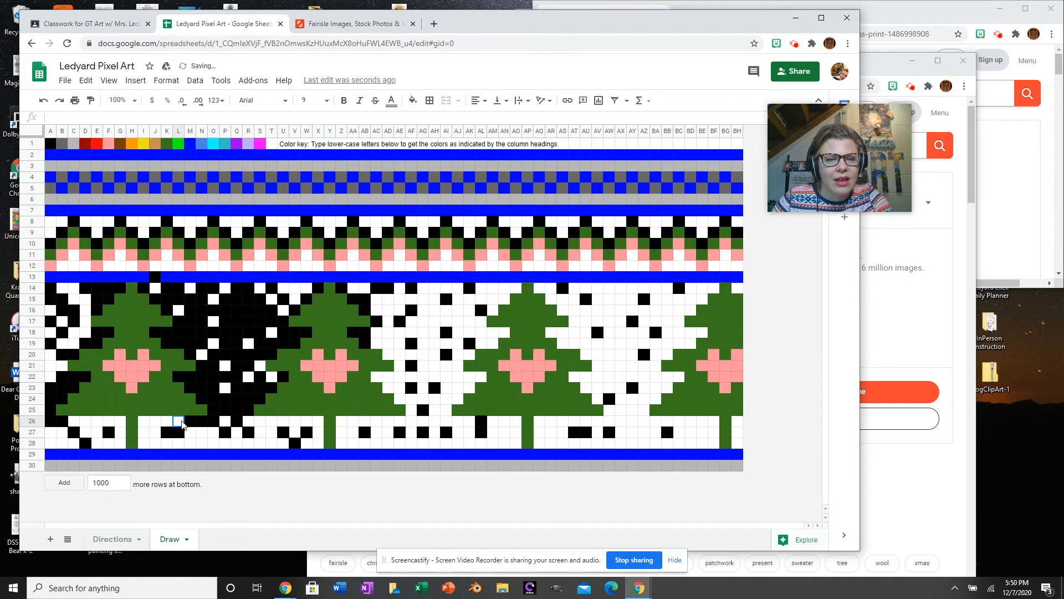
pyautogui.write('a')
pyautogui.click(201, 350)
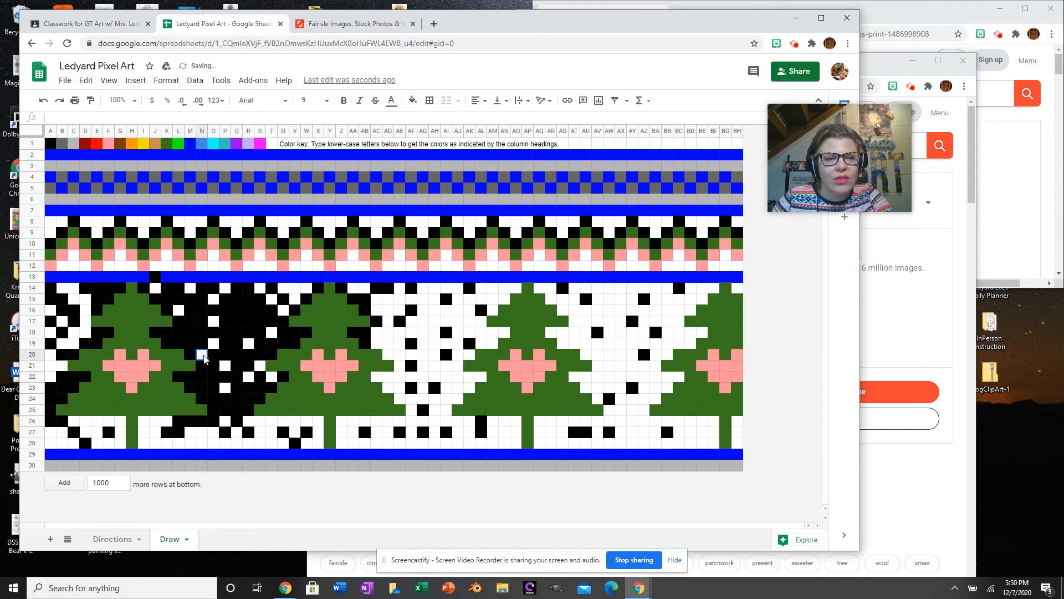
pyautogui.click(234, 333)
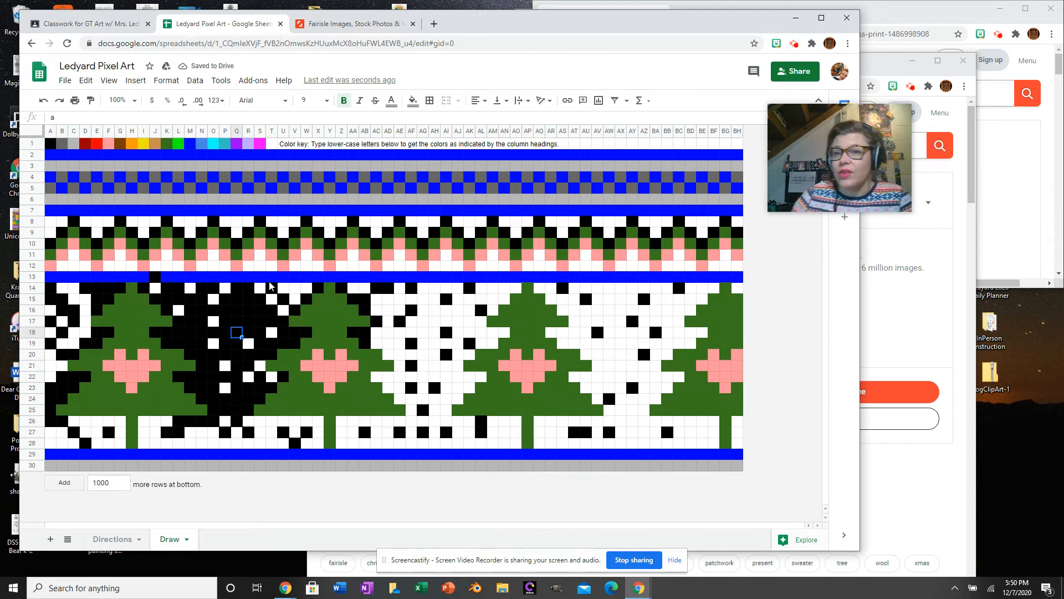
pyautogui.click(794, 44)
pyautogui.click(731, 164)
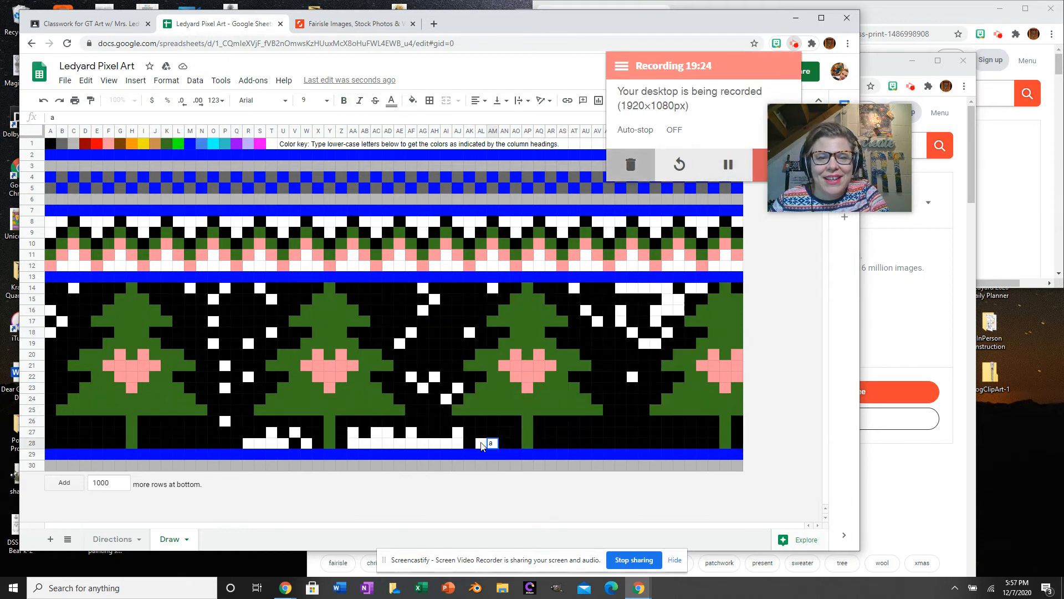
# Blacken the ground left of the third tree's trunk by entering a lower-case a in AL28, AJ27, AJ28, AI28 and AH28
pyautogui.click(481, 443)
pyautogui.write('a')
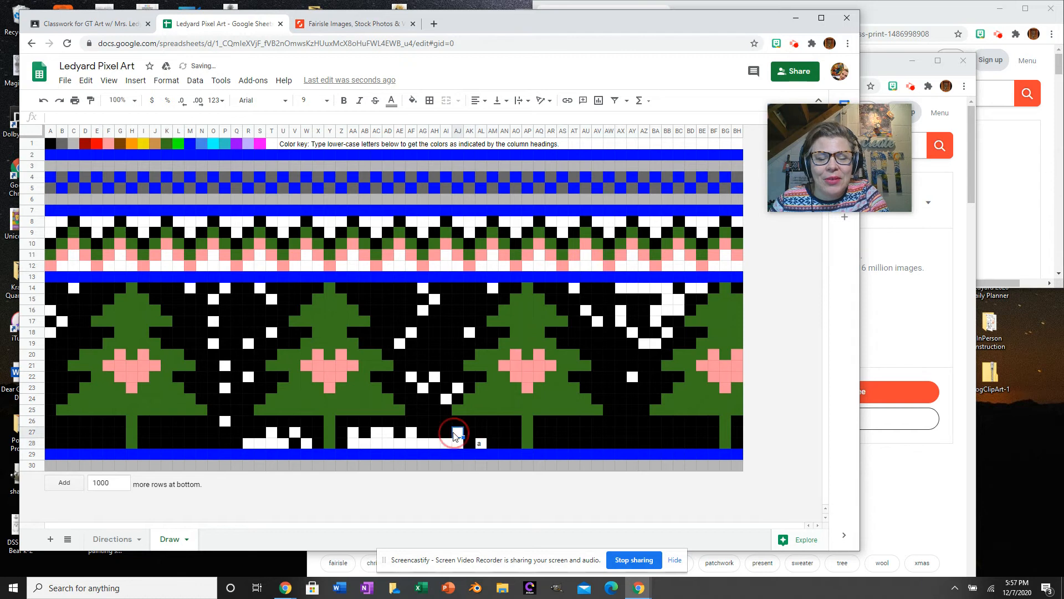
pyautogui.click(457, 441)
pyautogui.write('a')
pyautogui.click(443, 444)
pyautogui.write('a')
pyautogui.click(433, 443)
pyautogui.write('a')
# Continue the black ground between the second and third trees by entering a lower-case a in AG28, AF28, AF27 and AE28
pyautogui.click(423, 444)
pyautogui.write('a')
pyautogui.click(411, 443)
pyautogui.write('a')
pyautogui.click(411, 433)
pyautogui.click(404, 443)
pyautogui.write('a')
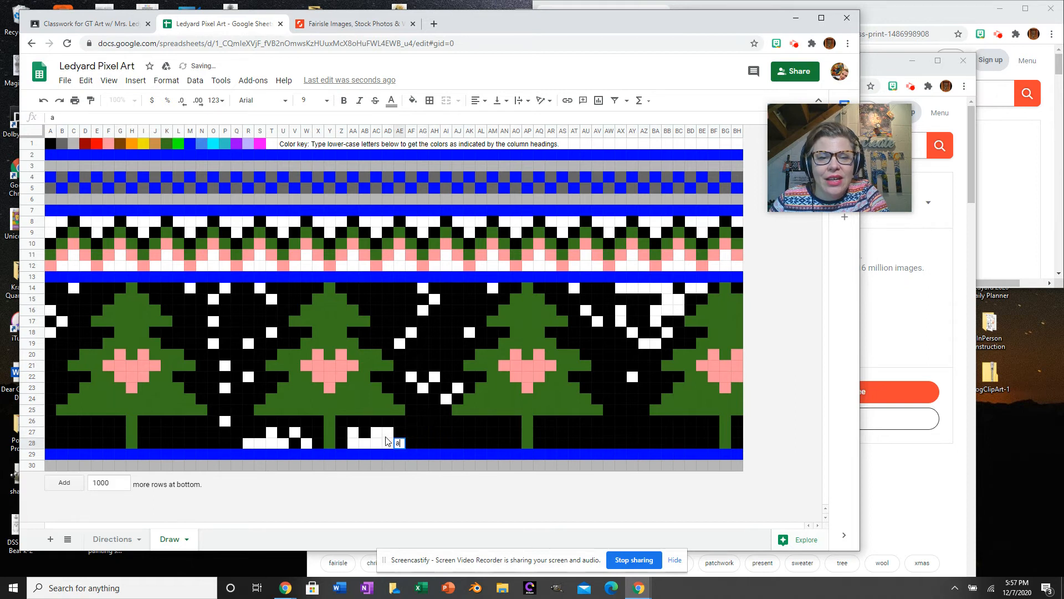
# Blacken the ground to the right of the second tree's trunk by entering a lower-case a in AD27, AC27, AD28 and AC28
pyautogui.click(387, 433)
pyautogui.write('a')
pyautogui.click(377, 432)
pyautogui.write('a')
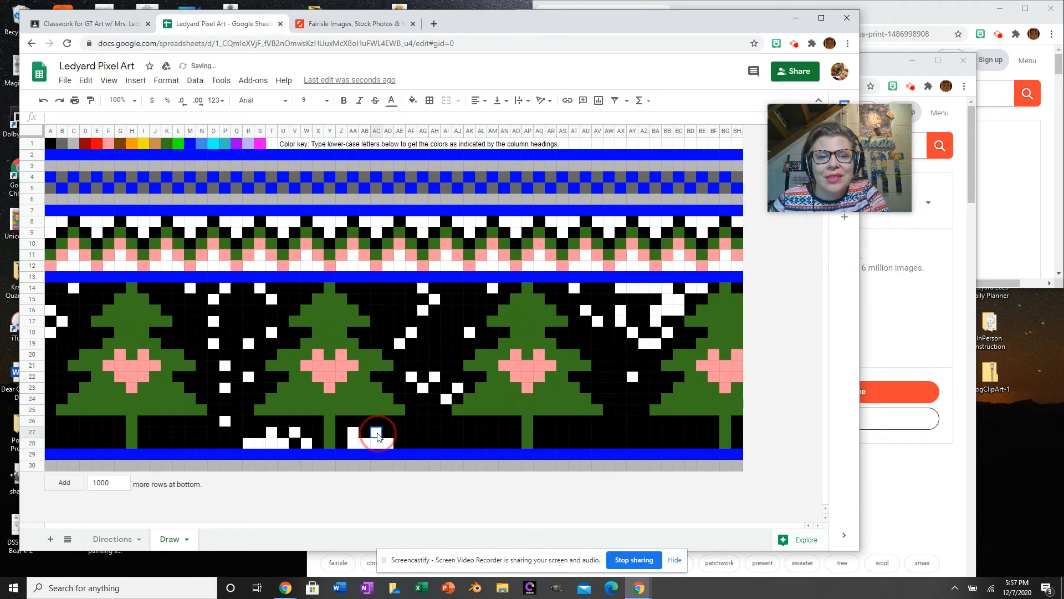
pyautogui.click(387, 443)
pyautogui.write('a')
pyautogui.click(376, 443)
pyautogui.write('a')
# Fill the white cells beside the second tree's trunk by entering a lower-case a in AB28, AA28, AA27 and W28
pyautogui.click(364, 443)
pyautogui.click(355, 445)
pyautogui.write('a')
pyautogui.click(352, 433)
pyautogui.click(308, 444)
pyautogui.write('a')
pyautogui.click(353, 432)
pyautogui.write('a')
# Blacken the ground left of the second tree's trunk by entering a lower-case a in V27, U28, T28, S28, R28 and T27
pyautogui.click(292, 433)
pyautogui.write('a')
pyautogui.click(283, 444)
pyautogui.write('a')
pyautogui.click(271, 443)
pyautogui.write('a')
pyautogui.click(258, 443)
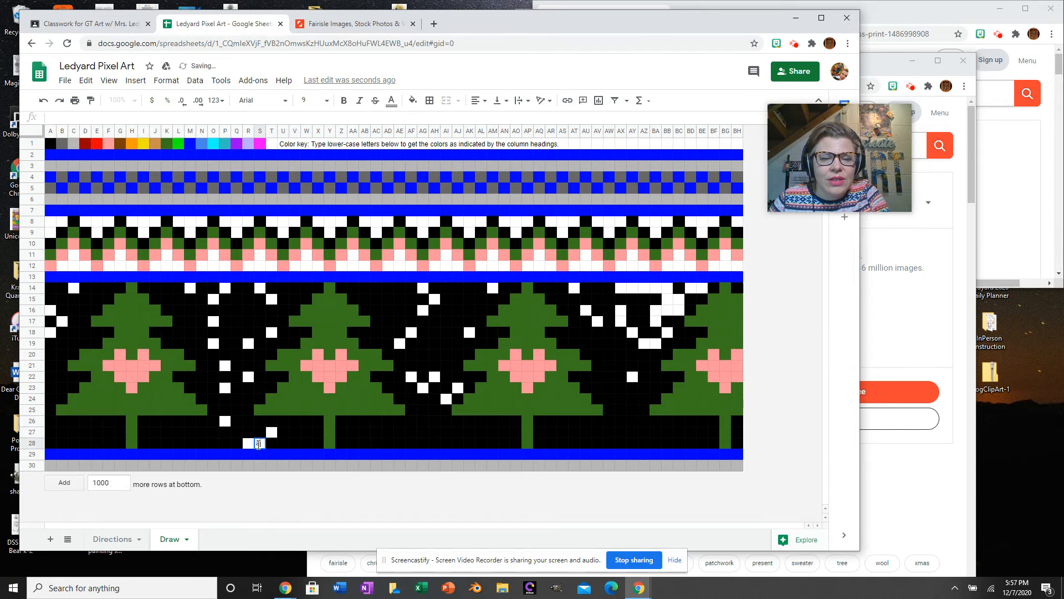
pyautogui.write('a')
pyautogui.click(284, 431)
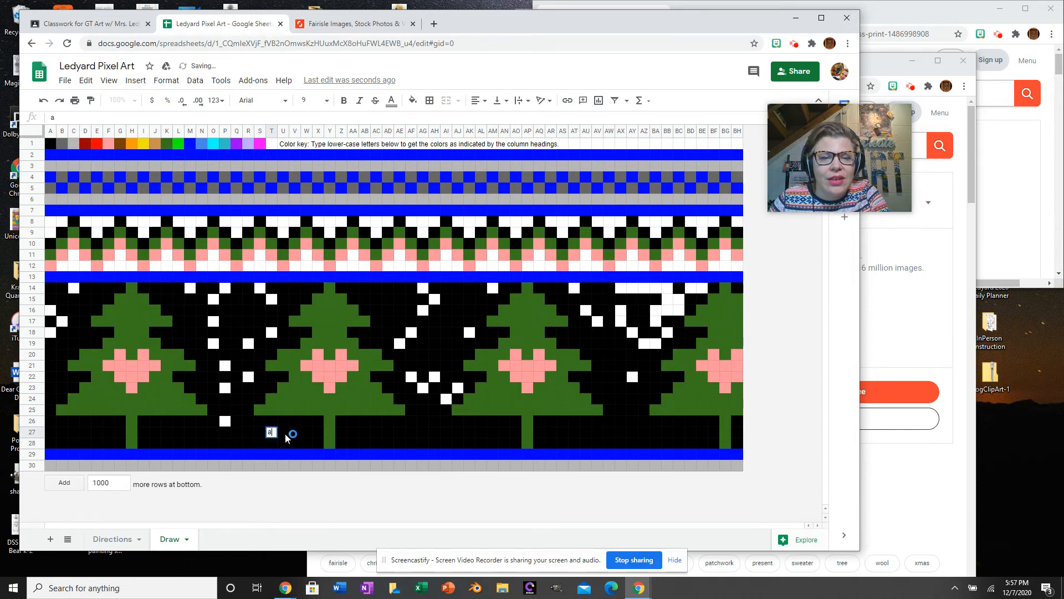
# Fill the white cells left of the first tree by entering a lower-case a in A16, B17, A18 and C14
pyautogui.click(53, 311)
pyautogui.write('a')
pyautogui.click(50, 331)
pyautogui.write('a')
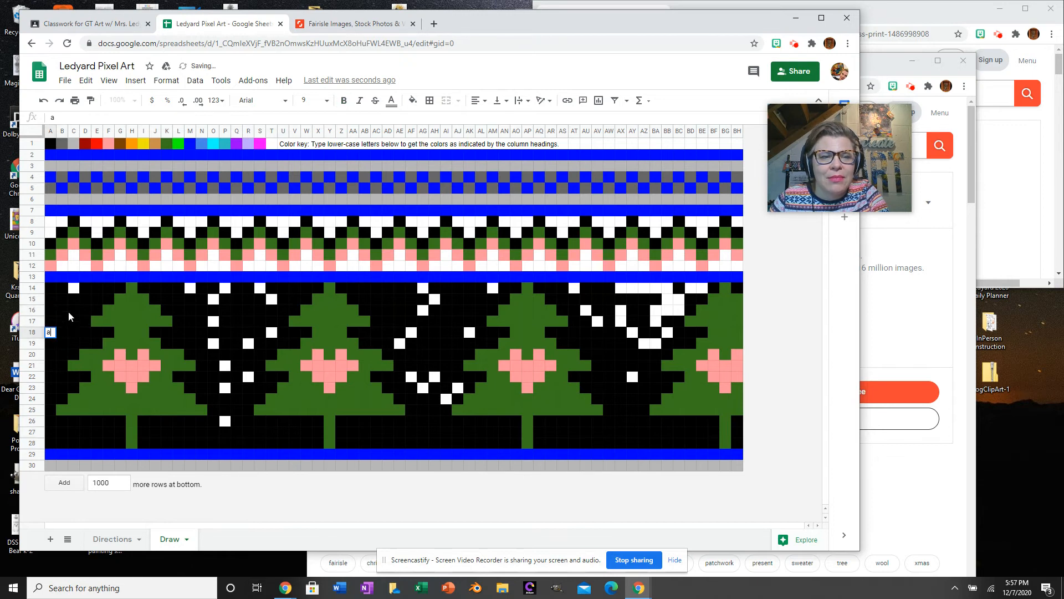
pyautogui.click(73, 289)
pyautogui.write('a')
# Fill the upper white cells between the first and second trees by entering a lower-case a in M14, O15, P14, S14 and T15
pyautogui.click(190, 288)
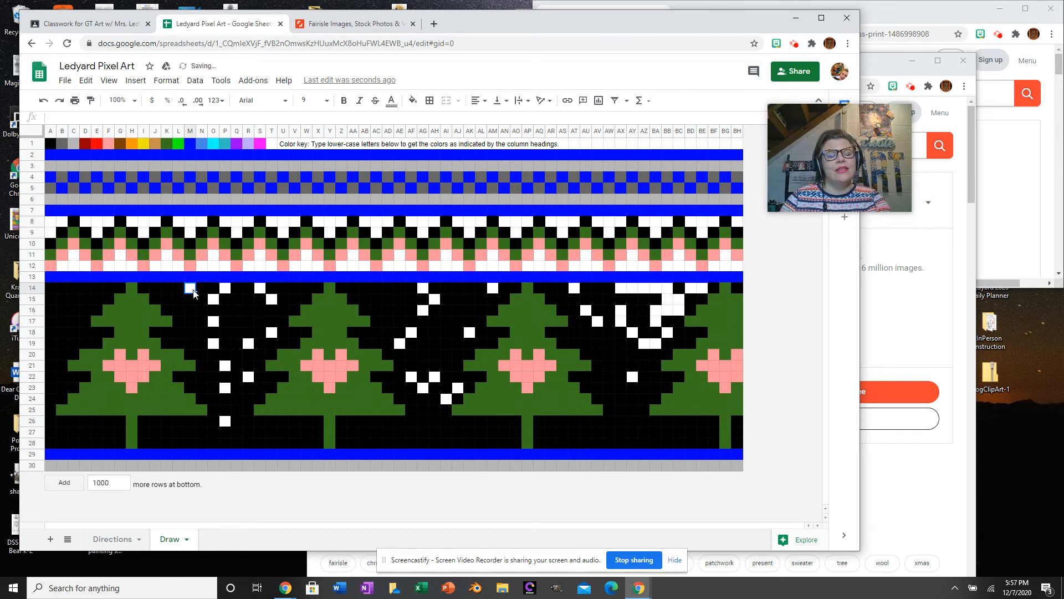
pyautogui.write('a')
pyautogui.click(217, 302)
pyautogui.write('a')
pyautogui.click(226, 290)
pyautogui.write('a')
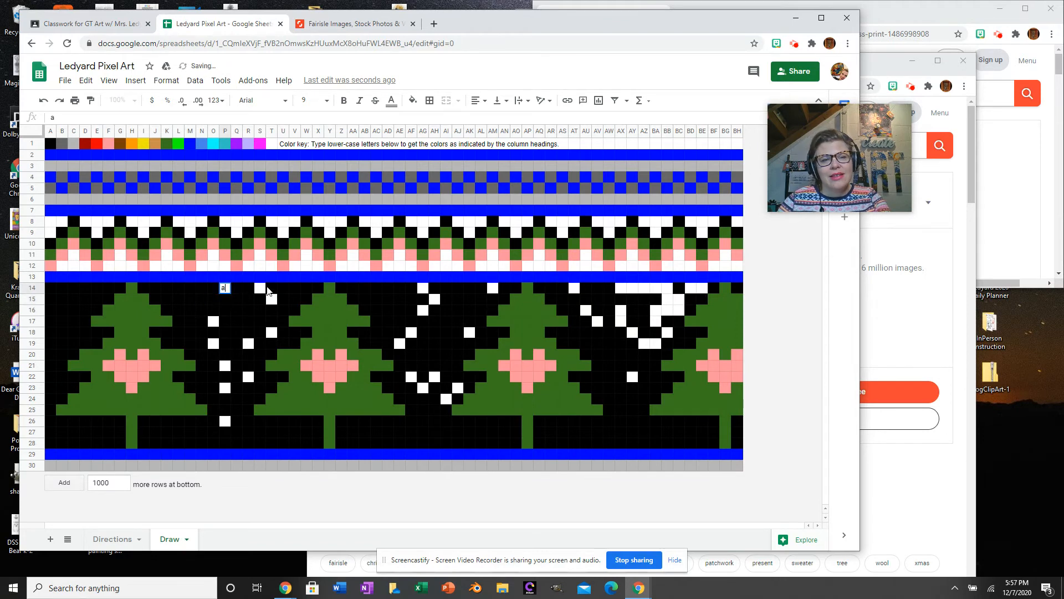
pyautogui.click(263, 291)
pyautogui.write('a')
pyautogui.click(272, 299)
pyautogui.write('a')
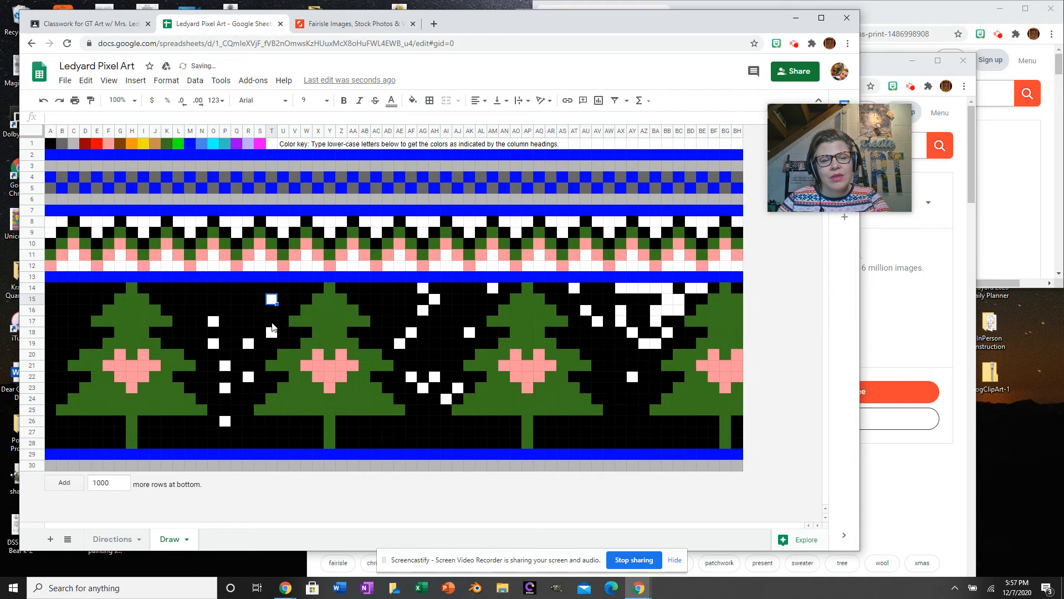
# Fill the middle white cells between the first and second trees by entering a lower-case a in T18, R19, O17 and O19
pyautogui.click(272, 332)
pyautogui.write('a')
pyautogui.click(248, 344)
pyautogui.write('a')
pyautogui.click(214, 323)
pyautogui.click(213, 343)
pyautogui.write('a')
# Fill the lower white cells between the first and second trees by entering a lower-case a in P21, R22, P23 and P26
pyautogui.click(224, 365)
pyautogui.click(246, 376)
pyautogui.write('a')
pyautogui.click(225, 388)
pyautogui.write('a')
pyautogui.click(224, 423)
pyautogui.write('a')
pyautogui.click(239, 424)
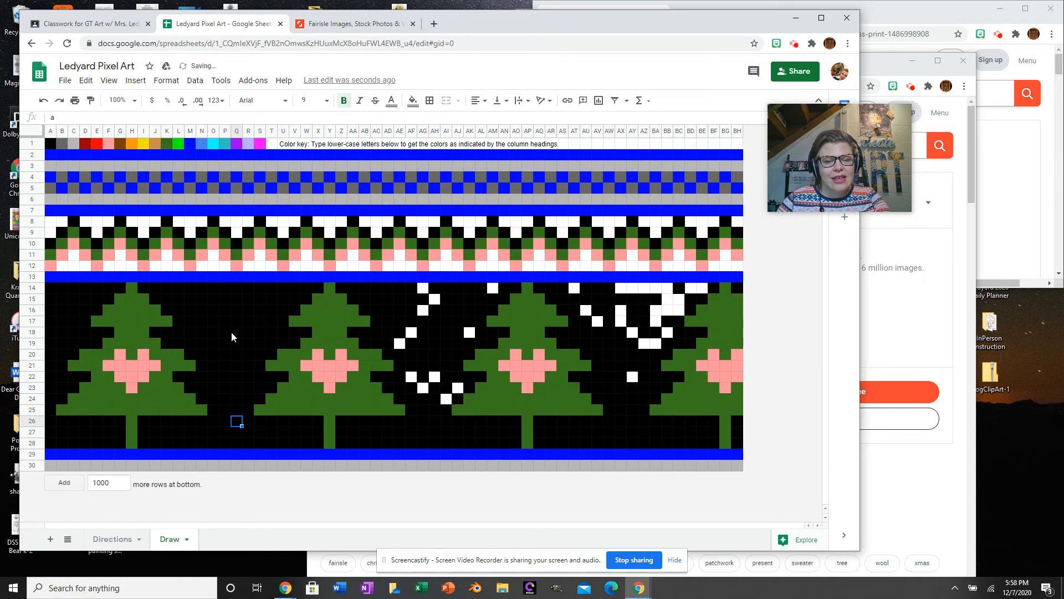
# Fill the white row 14 cells left of the fourth tree by entering a lower-case a in AY14, AZ14, BA14, BB14, BD14 and BE14
pyautogui.click(634, 288)
pyautogui.write('a')
pyautogui.click(644, 288)
pyautogui.write('a')
pyautogui.click(656, 288)
pyautogui.write('a')
pyautogui.click(667, 288)
pyautogui.write('a')
pyautogui.click(690, 288)
pyautogui.write('a')
pyautogui.click(701, 289)
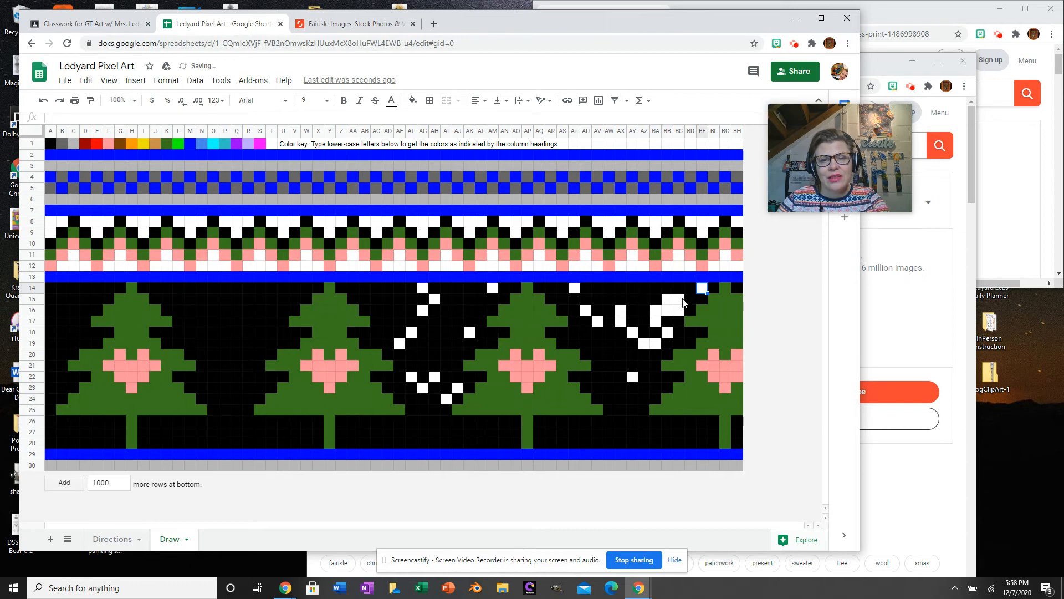
pyautogui.write('a')
# Fill the white cells beside the fourth tree's upper branches by entering a lower-case a in BC15, BB15, BC16, BB16 and BA16
pyautogui.click(678, 300)
pyautogui.write('a')
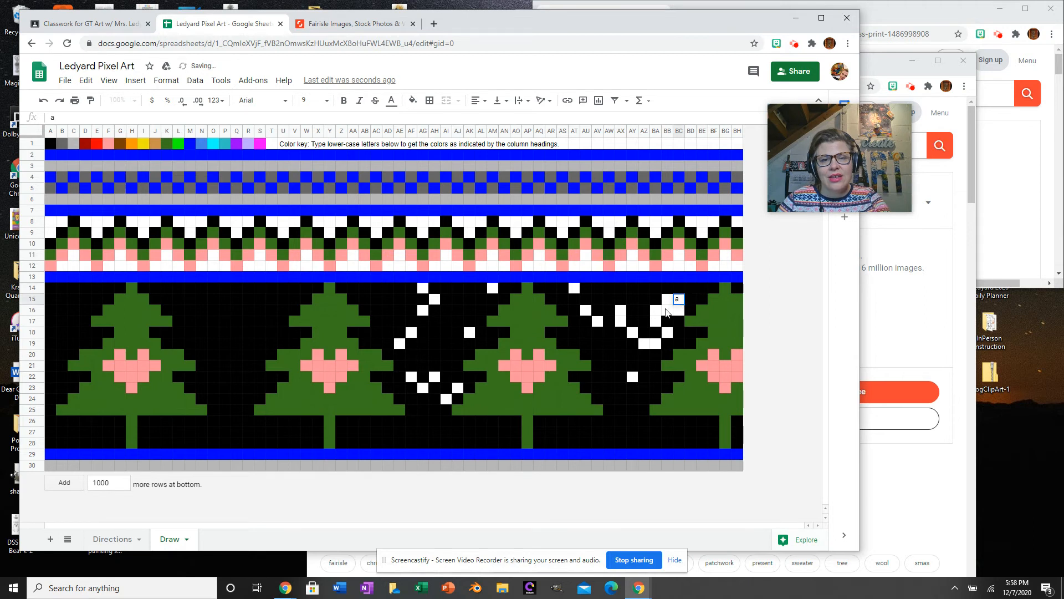
pyautogui.click(666, 300)
pyautogui.write('a')
pyautogui.click(677, 311)
pyautogui.write('a')
pyautogui.click(667, 311)
pyautogui.write('a')
pyautogui.click(656, 312)
pyautogui.write('a')
pyautogui.click(655, 321)
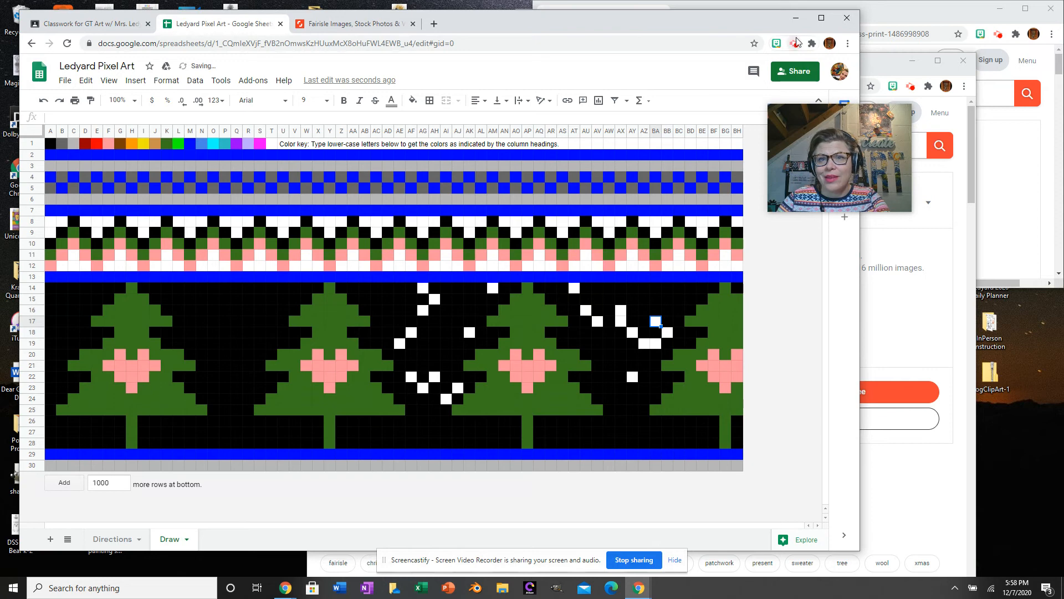
pyautogui.click(795, 43)
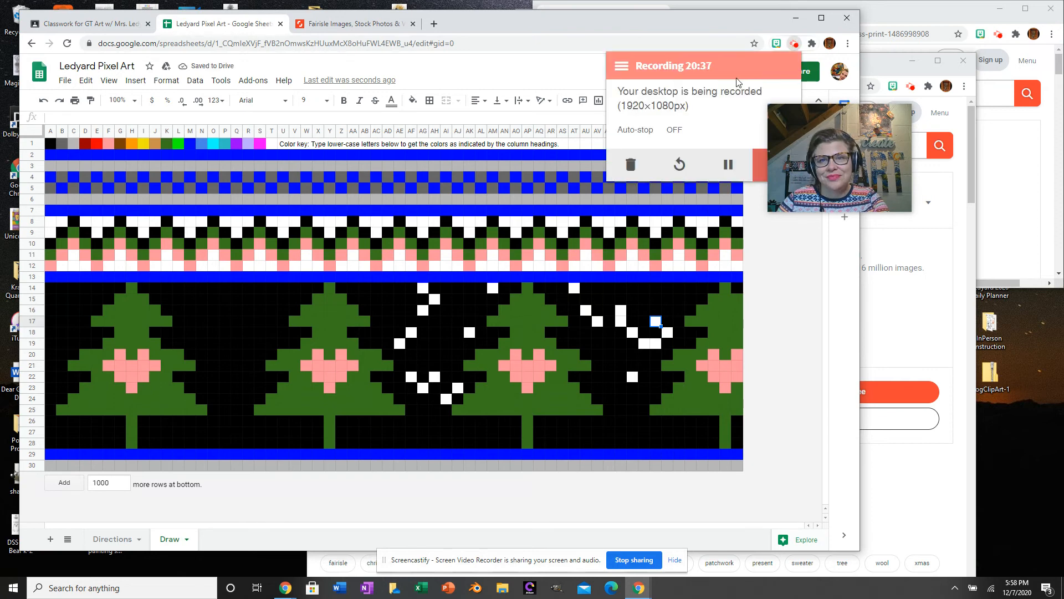
pyautogui.click(723, 165)
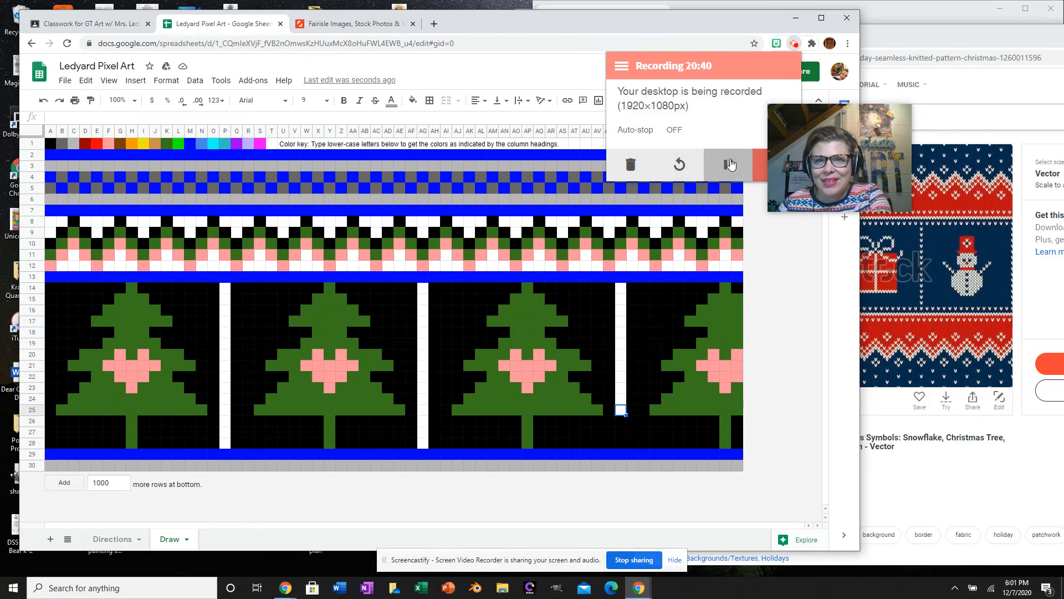
# Look at the motif dividers in the Shutterstock winter holiday knitted pattern, and return to the pixel art spreadsheet
pyautogui.click(620, 419)
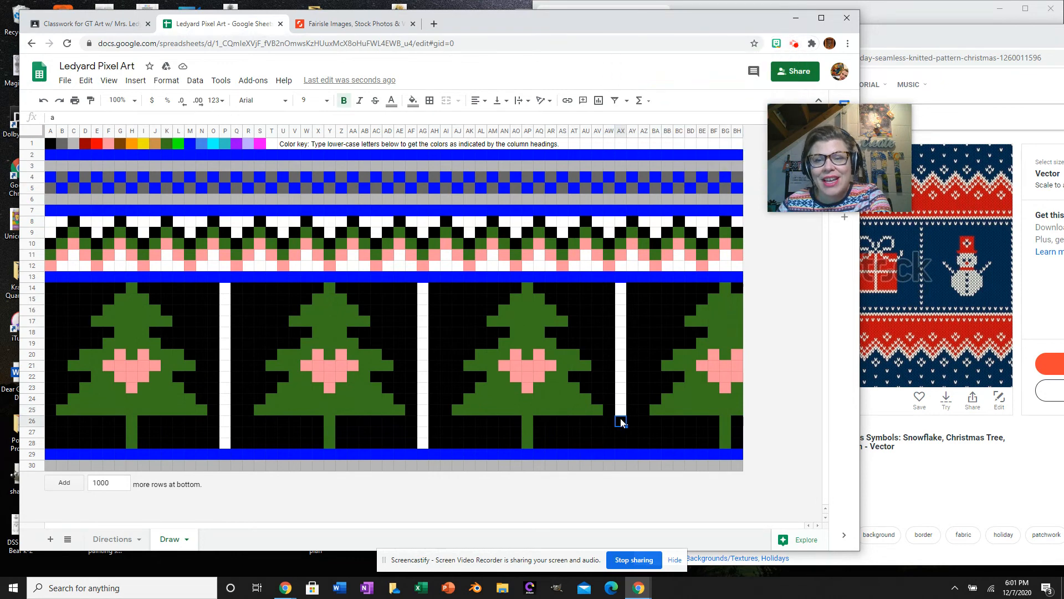
pyautogui.click(969, 88)
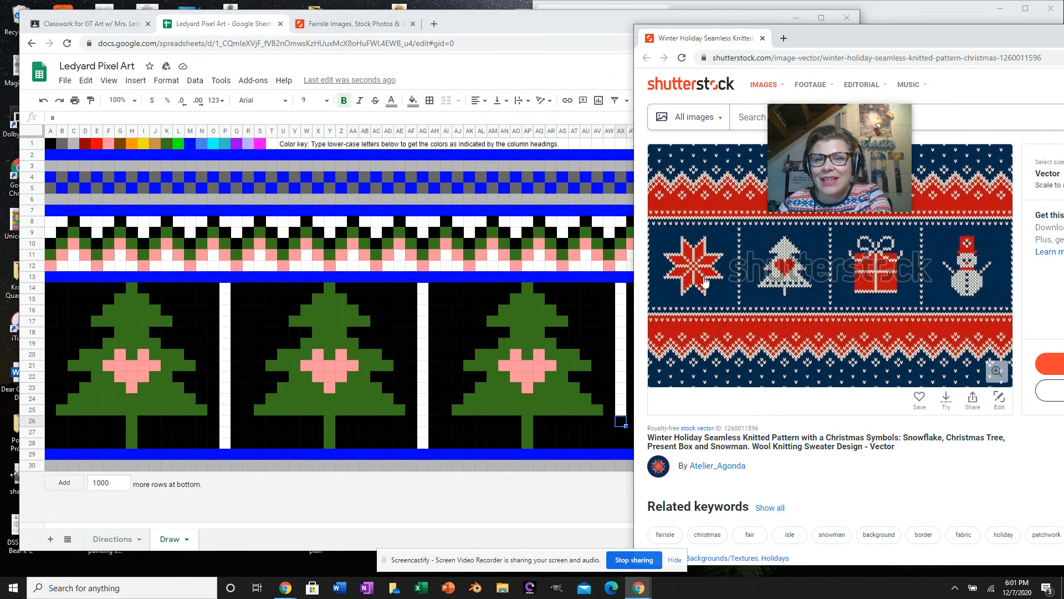
pyautogui.click(616, 22)
# Clear AX26, AX27 and AX28 to complete the white divider between the third and fourth trees
pyautogui.click(622, 425)
pyautogui.press('Delete')
pyautogui.click(621, 431)
pyautogui.click(620, 442)
pyautogui.press('Delete')
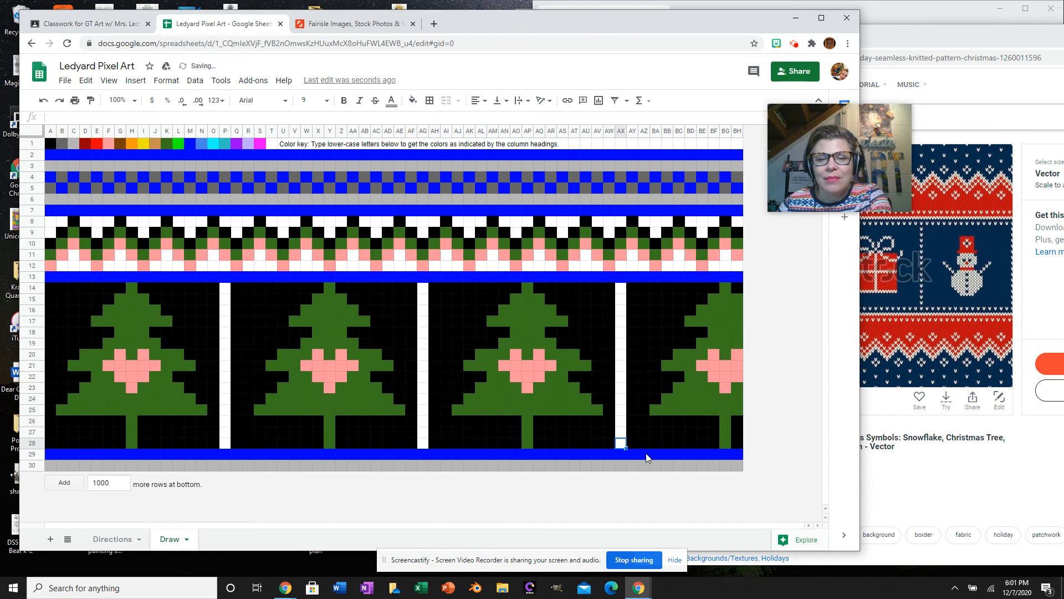
pyautogui.click(645, 464)
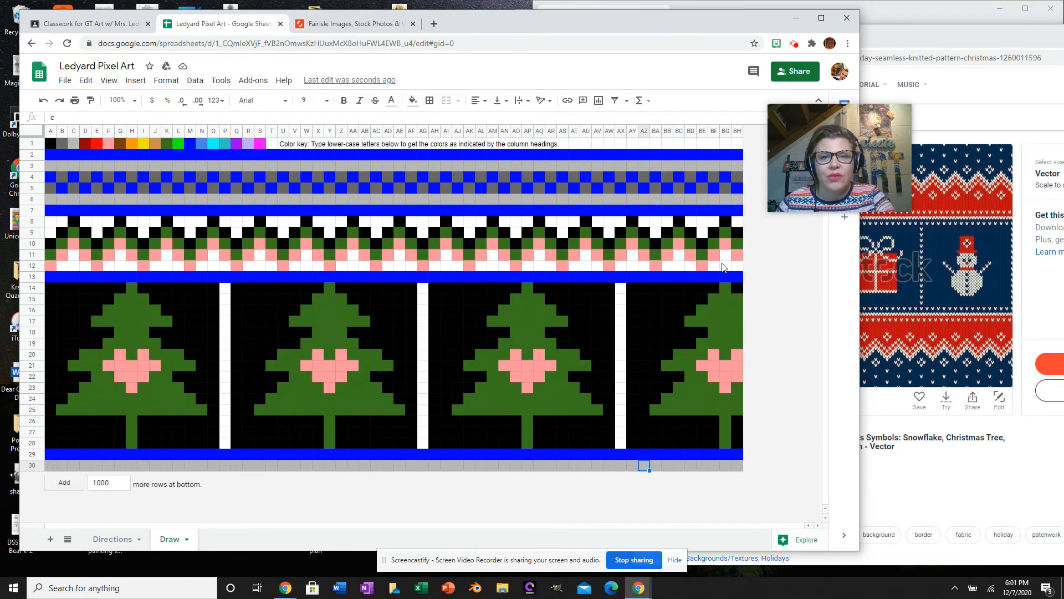
# Add cyan accents under the zigzag's last peaks by entering a lower-case o in BB12, BC11, BD12, BF12, BG11 and BH12
pyautogui.click(665, 268)
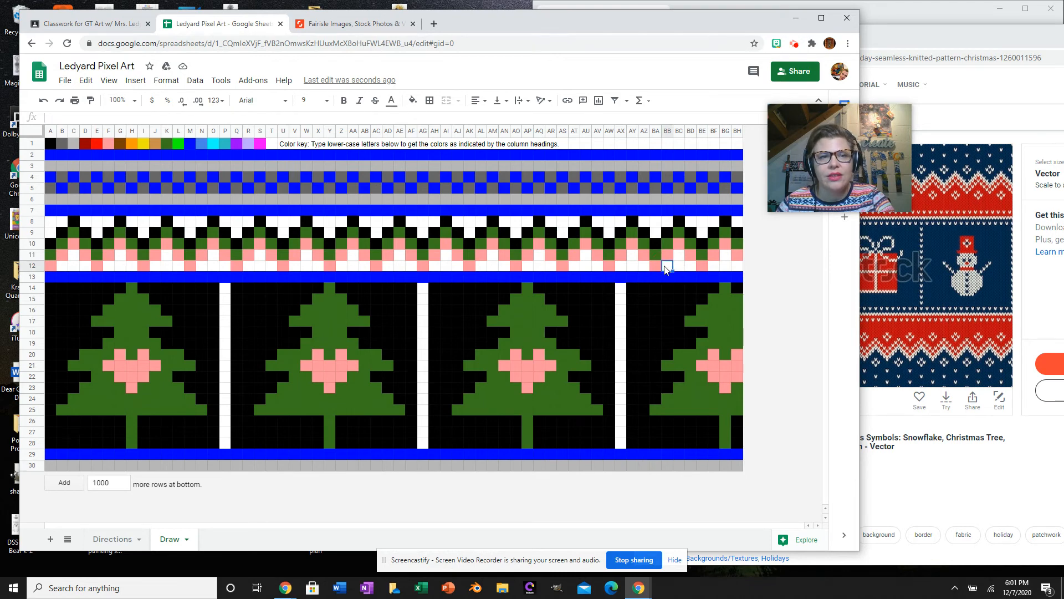
pyautogui.write('o')
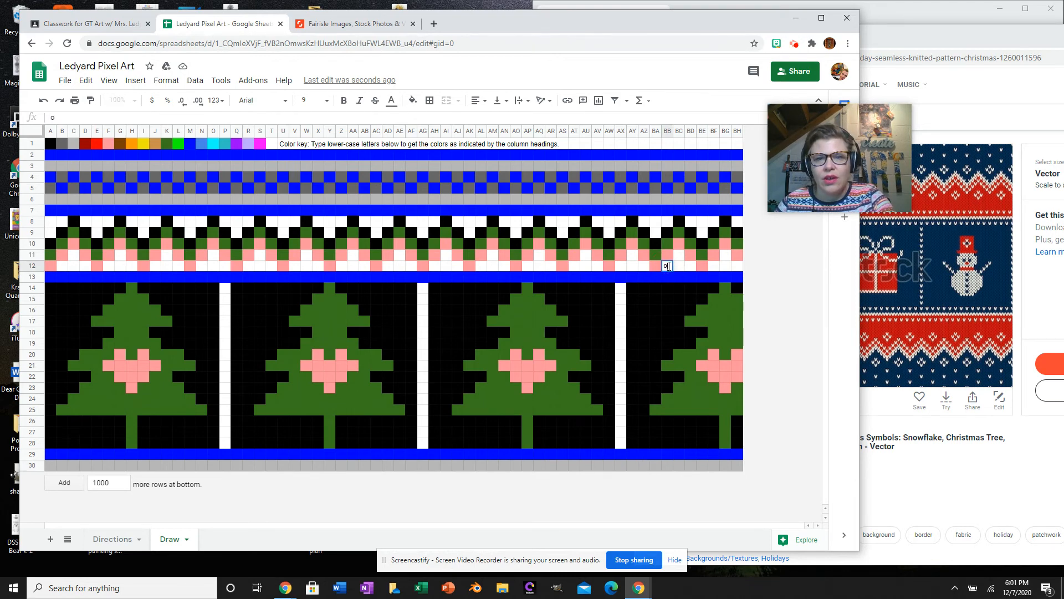
pyautogui.click(679, 256)
pyautogui.write('o')
pyautogui.click(692, 266)
pyautogui.write('o')
pyautogui.click(715, 265)
pyautogui.write('o')
pyautogui.click(725, 255)
pyautogui.write('o')
pyautogui.click(737, 265)
pyautogui.write('o')
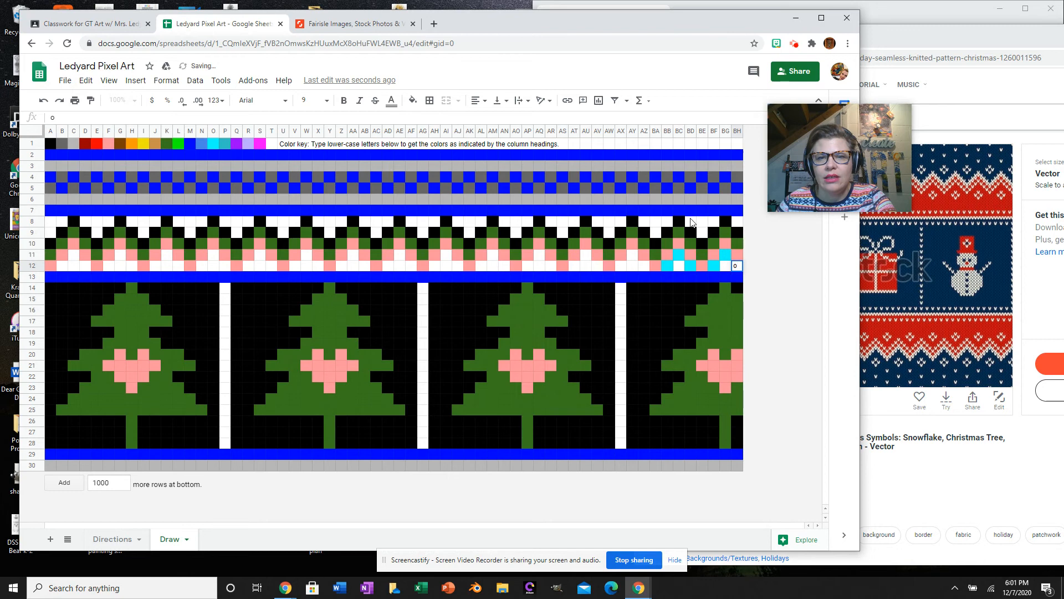
# Add cyan accents above the zigzag by entering a lower-case o in BD8, BE9, BF8, BH8, AZ8, BA9 and BB8
pyautogui.click(690, 220)
pyautogui.write('o')
pyautogui.click(702, 232)
pyautogui.write('o')
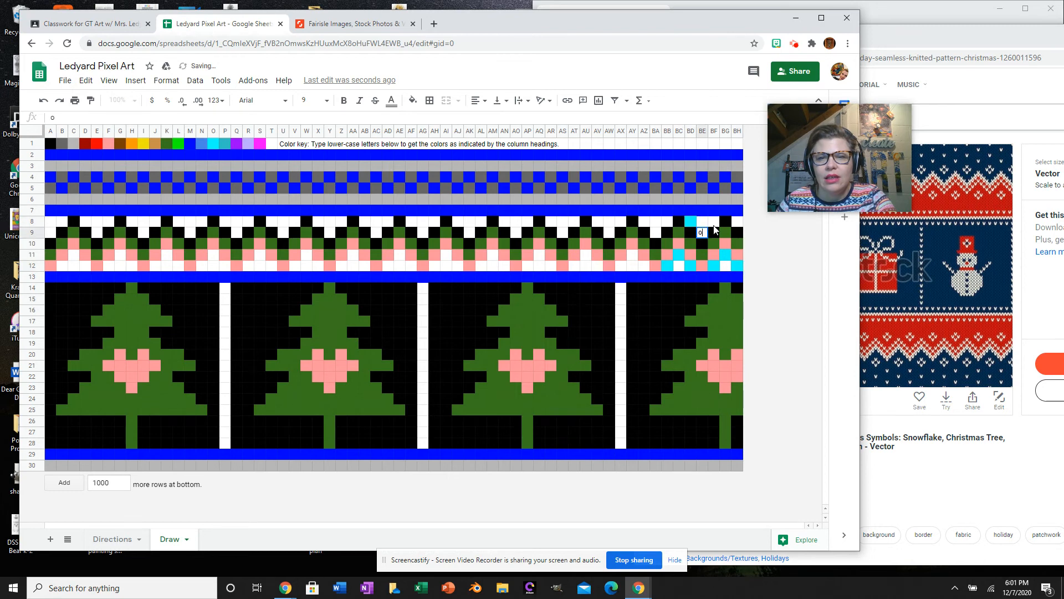
pyautogui.click(714, 222)
pyautogui.write('o')
pyautogui.click(738, 222)
pyautogui.write('o')
pyautogui.click(643, 222)
pyautogui.write('o')
pyautogui.click(656, 232)
pyautogui.write('o')
pyautogui.click(668, 221)
pyautogui.write('o')
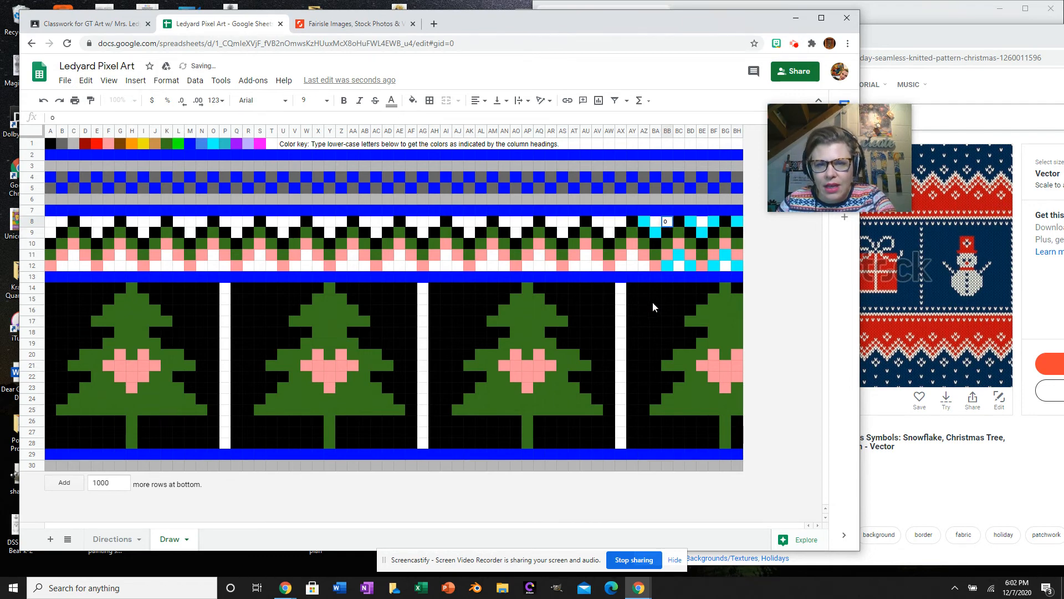
# Place cyan snow dots left of the fourth tree by entering a lower-case o in BA15, AZ19, BB18 and BC15
pyautogui.click(651, 298)
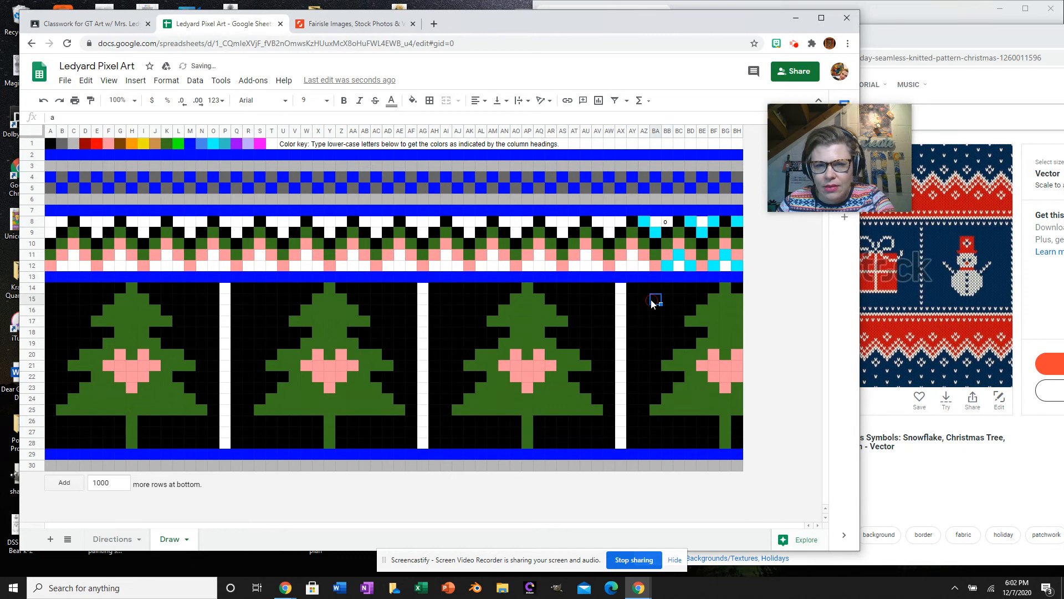
pyautogui.write('o')
pyautogui.click(637, 336)
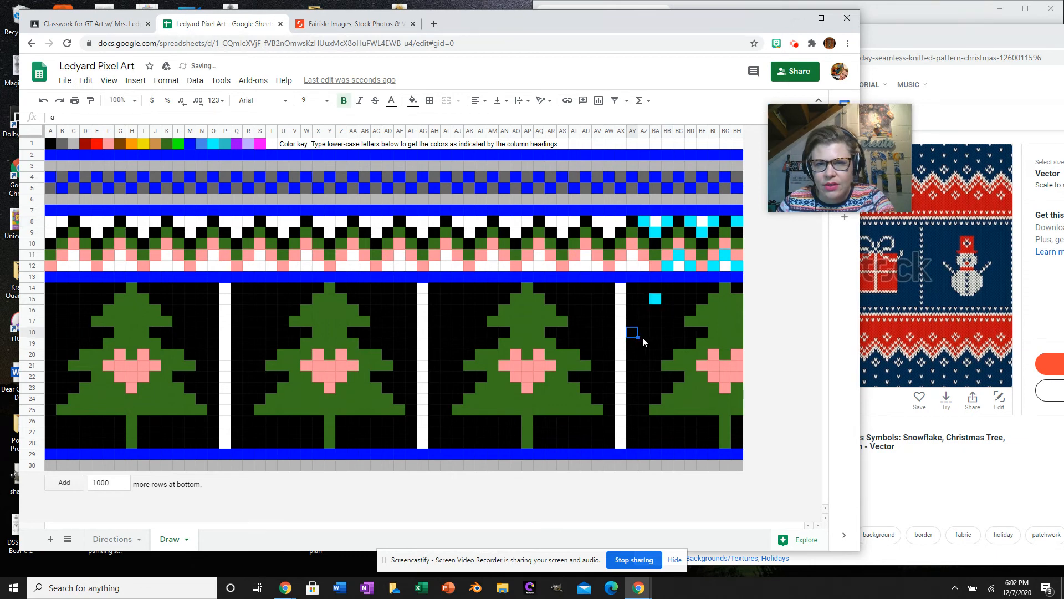
pyautogui.click(646, 327)
pyautogui.click(647, 340)
pyautogui.write('o')
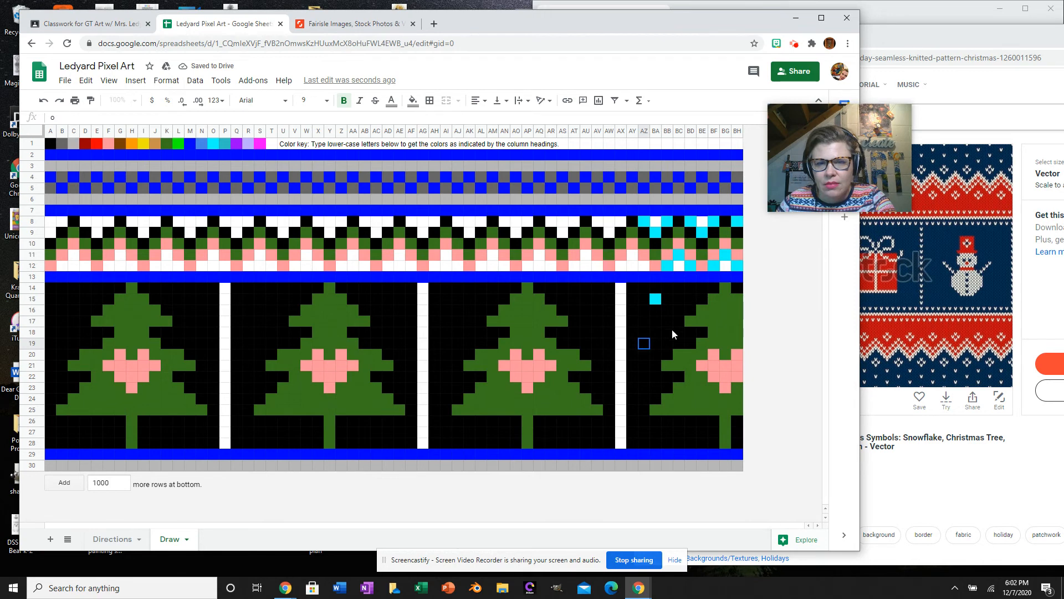
pyautogui.click(677, 311)
pyautogui.click(675, 329)
pyautogui.click(666, 333)
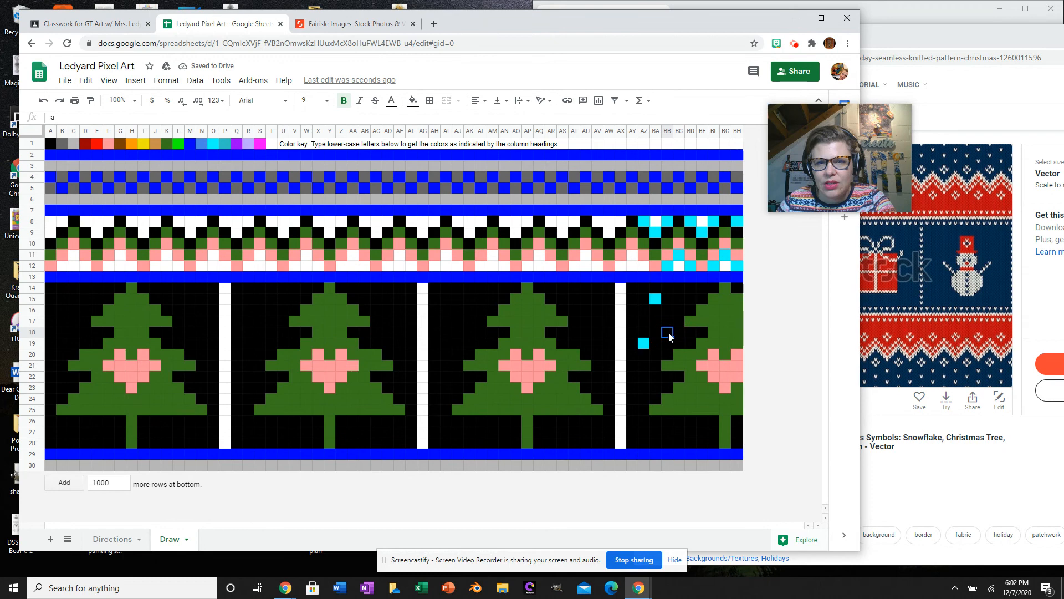
pyautogui.write('o')
pyautogui.click(683, 301)
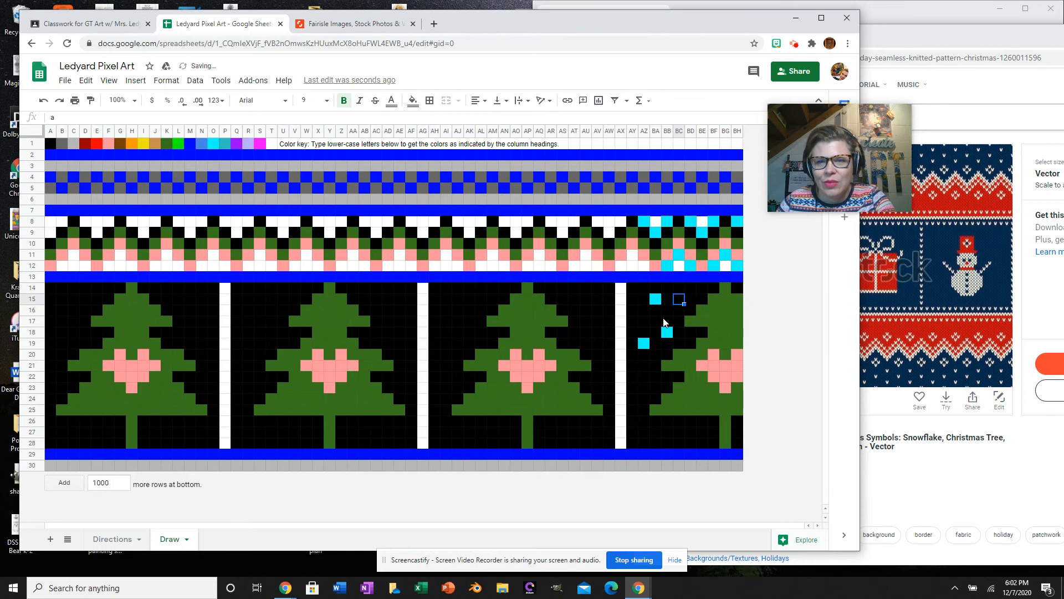
pyautogui.write('o')
# Place cyan snow dots right of the third tree by entering a lower-case o in AT15, AV15, AV17 and AV19
pyautogui.click(574, 289)
pyautogui.click(577, 303)
pyautogui.write('o')
pyautogui.click(598, 302)
pyautogui.click(599, 320)
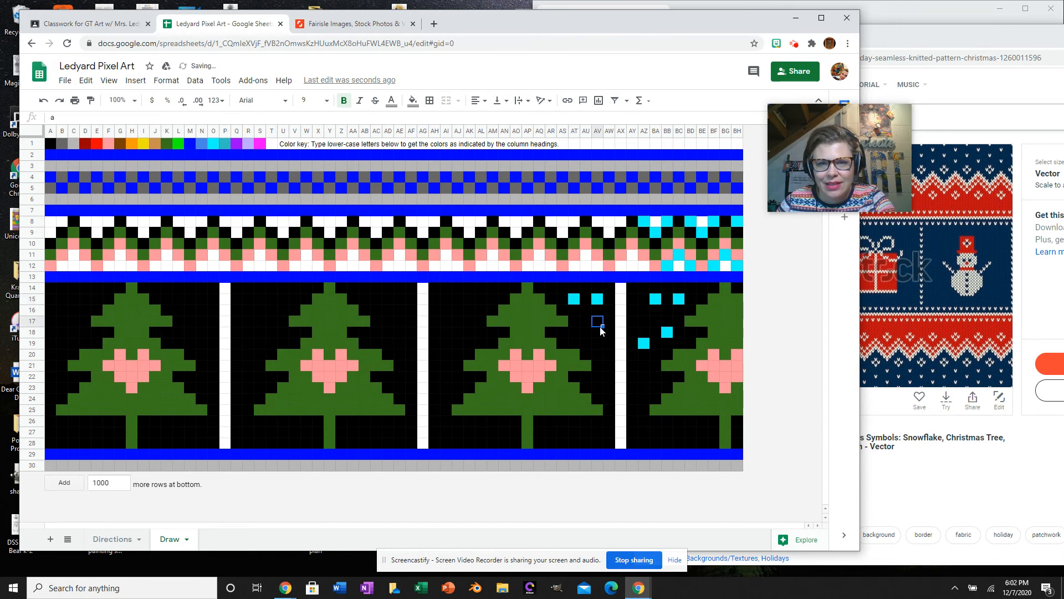
pyautogui.click(584, 332)
pyautogui.click(601, 358)
pyautogui.click(607, 345)
pyautogui.click(599, 345)
pyautogui.write('o')
# Place cyan snow dots left of the third tree by entering a lower-case o in AK15, AI16, AK18, AI19 and AI22
pyautogui.click(484, 291)
pyautogui.click(469, 299)
pyautogui.write('o')
pyautogui.click(445, 309)
pyautogui.write('o')
pyautogui.press('Return')
pyautogui.click(469, 331)
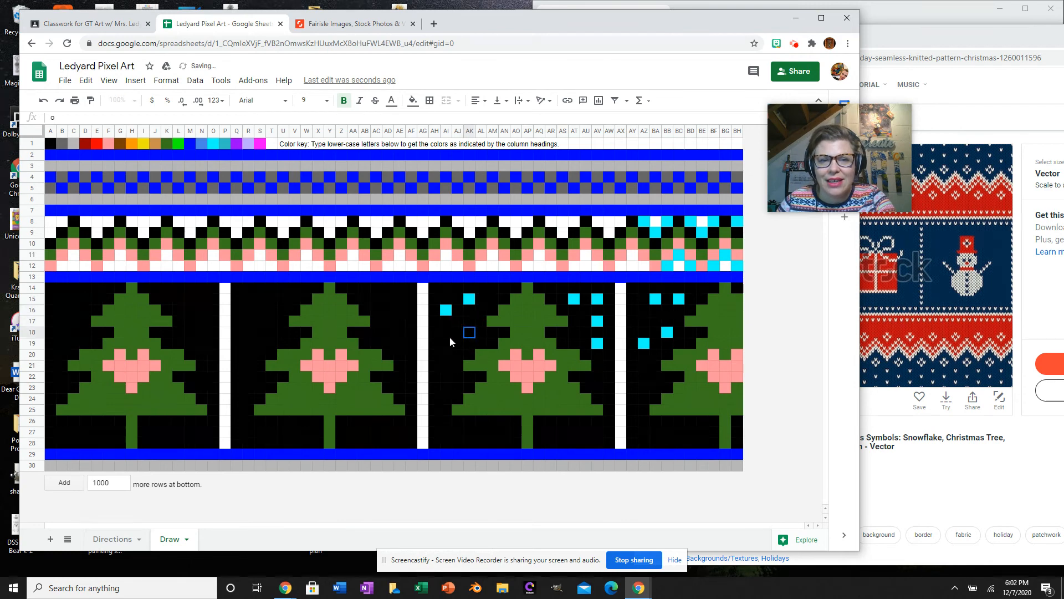
pyautogui.click(450, 345)
pyautogui.write('o')
pyautogui.click(447, 379)
# Place cyan snow dots right of the second tree by entering a lower-case o in AD15, AE17 and AE20
pyautogui.click(391, 302)
pyautogui.click(397, 326)
pyautogui.write('o')
pyautogui.click(386, 334)
pyautogui.click(402, 354)
pyautogui.write('o')
pyautogui.click(281, 291)
pyautogui.write('o')
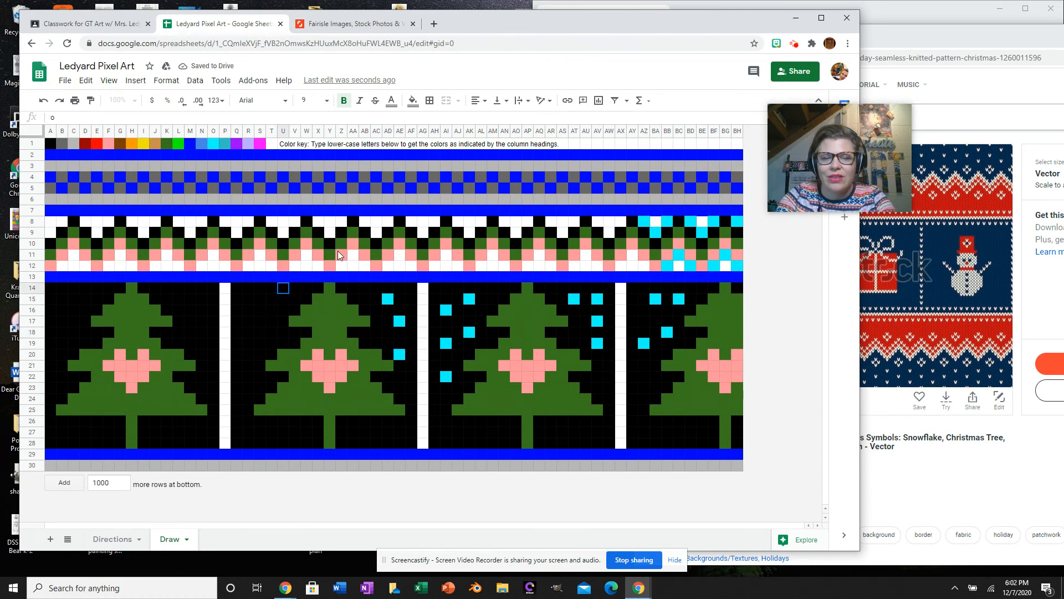
pyautogui.click(270, 309)
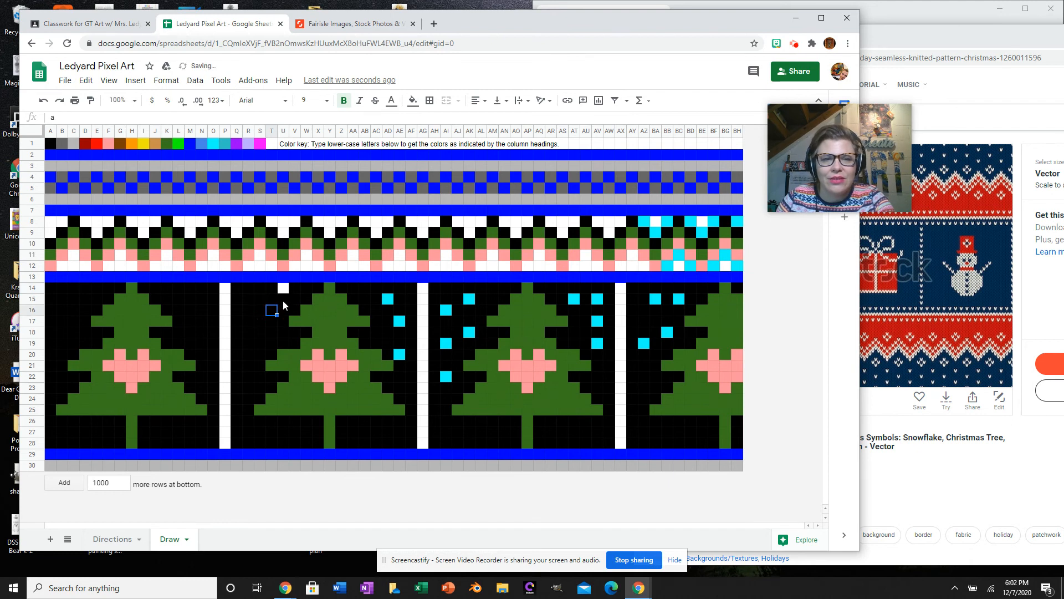
pyautogui.click(283, 289)
pyautogui.write('a')
pyautogui.press('Return')
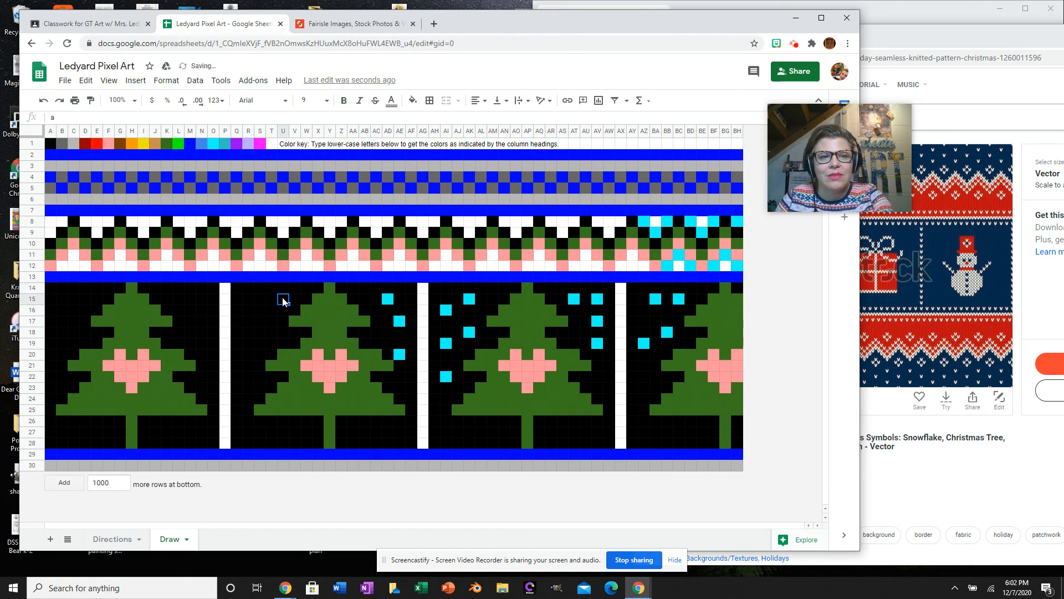
# Place cyan snow dots at the upper left of the second tree by entering a lower-case o in U15, R17 and S15
pyautogui.write('o')
pyautogui.click(257, 304)
pyautogui.click(248, 320)
pyautogui.write('o')
pyautogui.click(263, 321)
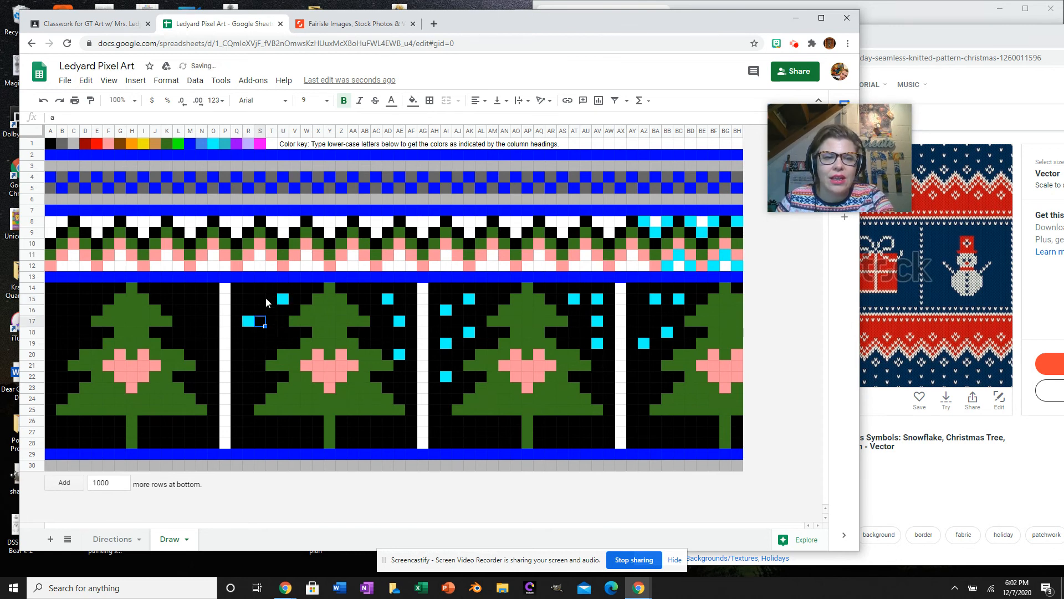
pyautogui.click(258, 300)
pyautogui.write('o')
# Place cyan snow dots at the lower left of the second tree by entering a lower-case o in T18, R20 and R23
pyautogui.click(273, 332)
pyautogui.write('o')
pyautogui.click(249, 353)
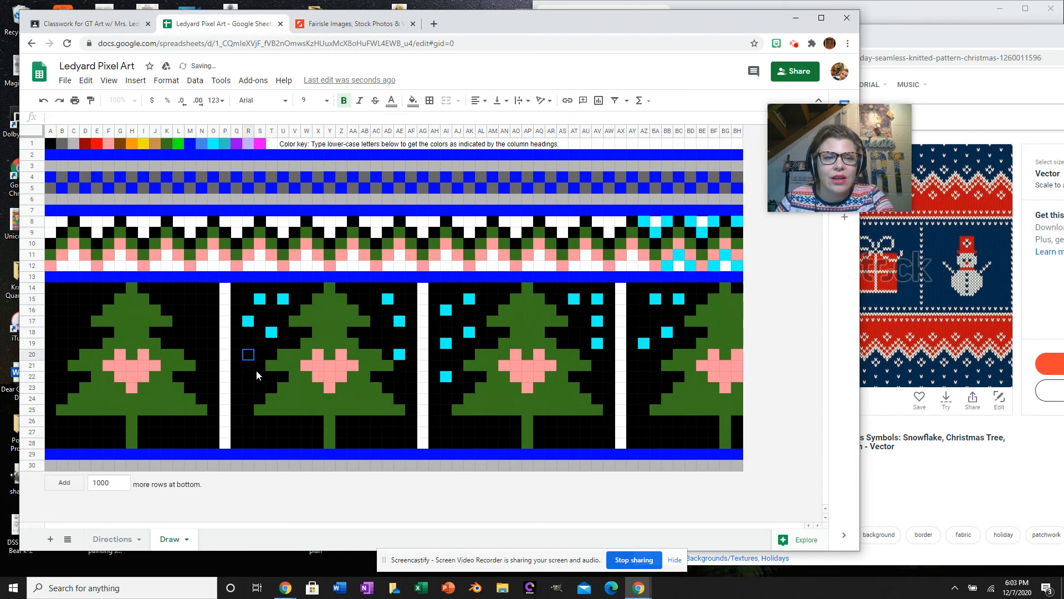
pyautogui.click(248, 377)
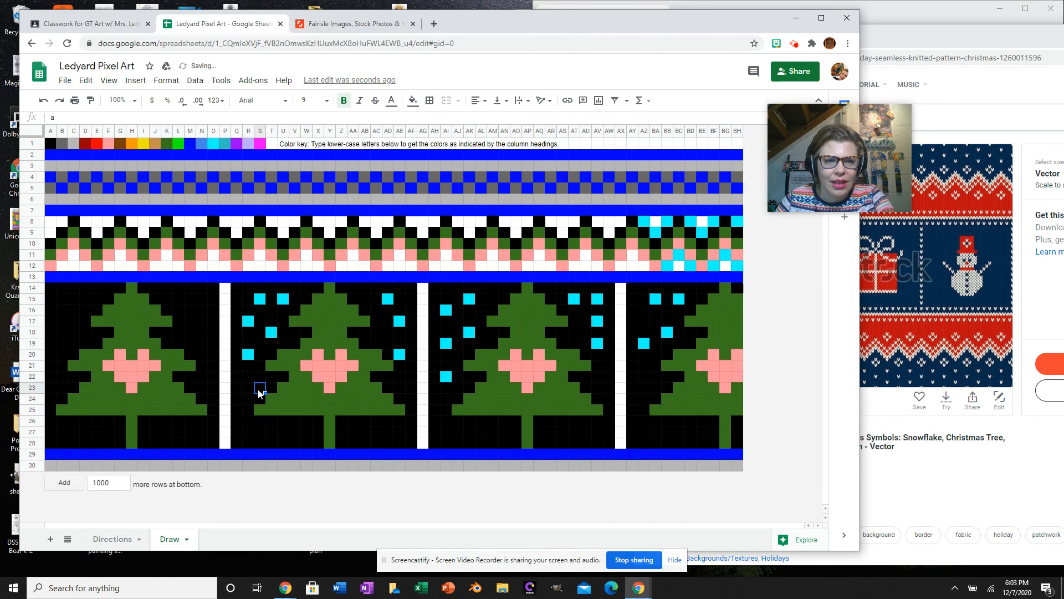
pyautogui.click(248, 386)
pyautogui.write('o')
pyautogui.click(407, 387)
pyautogui.click(404, 378)
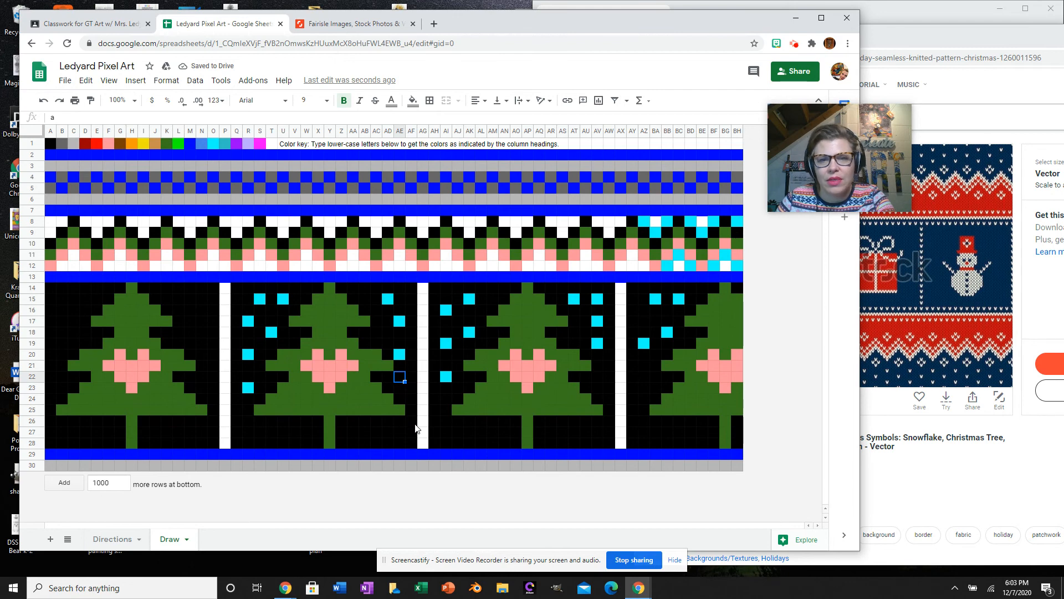
pyautogui.click(598, 387)
pyautogui.click(606, 374)
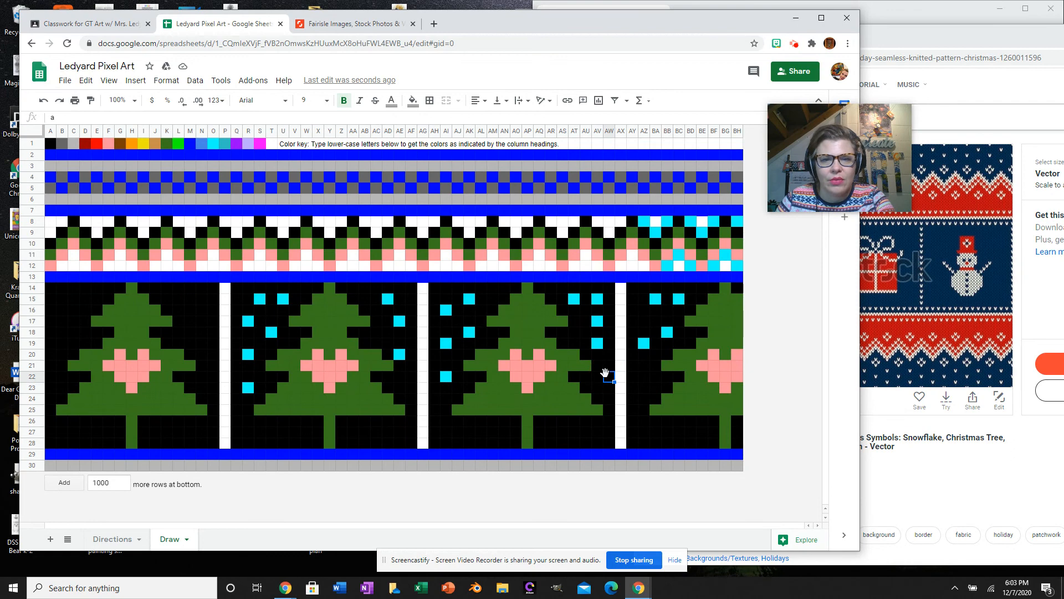
# Place cyan snow dots right of the first tree by entering a lower-case o in L15, M17 and N19, keeping M16 as a
pyautogui.click(179, 288)
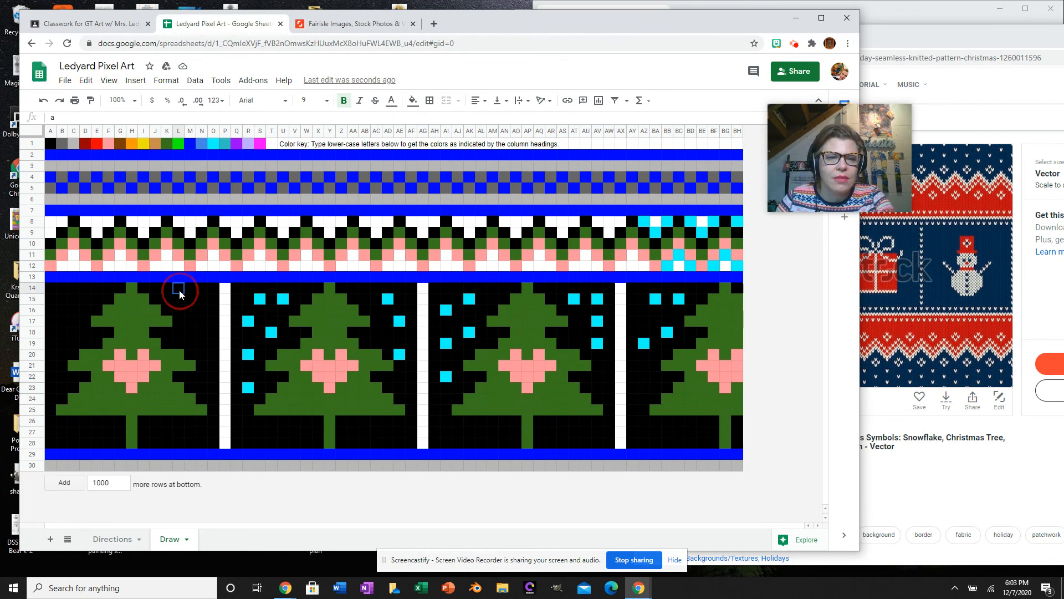
pyautogui.click(183, 300)
pyautogui.write('o')
pyautogui.click(195, 308)
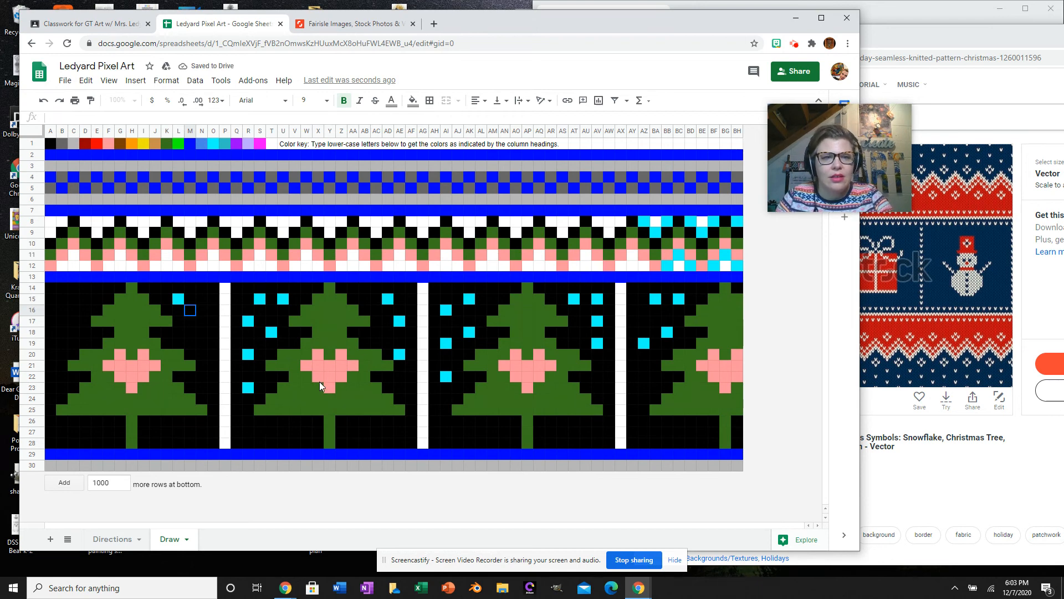
pyautogui.write('a')
pyautogui.press('Return')
pyautogui.write('o')
pyautogui.press('Return')
pyautogui.click(203, 356)
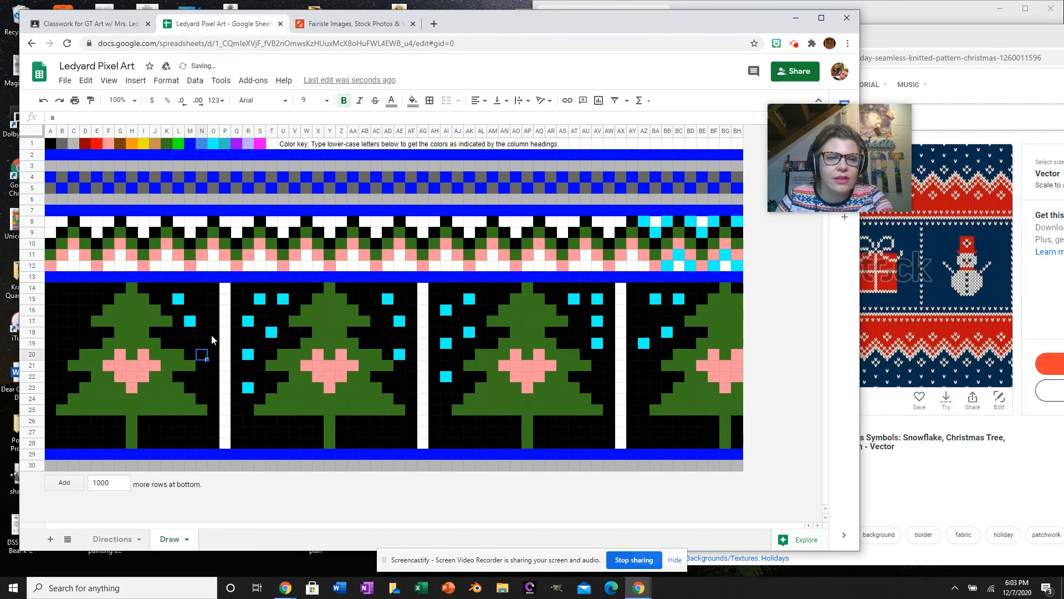
pyautogui.click(202, 343)
pyautogui.write('o')
# Place cyan snow dots left of the first tree by entering a lower-case o in D15, B15, B18, A20 and B23
pyautogui.click(79, 294)
pyautogui.write('o')
pyautogui.click(63, 301)
pyautogui.write('o')
pyautogui.click(61, 333)
pyautogui.write('o')
pyautogui.click(80, 331)
pyautogui.click(55, 358)
pyautogui.write('o')
pyautogui.click(78, 431)
pyautogui.click(62, 387)
pyautogui.write('o')
pyautogui.click(244, 433)
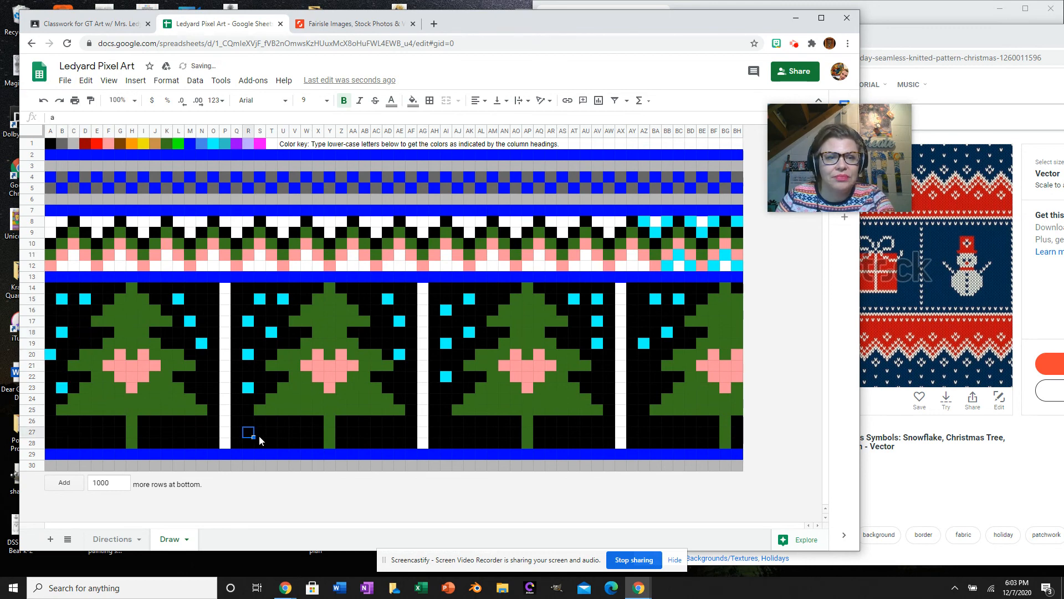
# Add a cyan accent at the bottom of the zigzag band by entering a lower-case o in AZ12, AY11 and AX12
pyautogui.click(643, 267)
pyautogui.write('o')
pyautogui.click(634, 256)
pyautogui.write('o')
pyautogui.click(623, 267)
pyautogui.write('o')
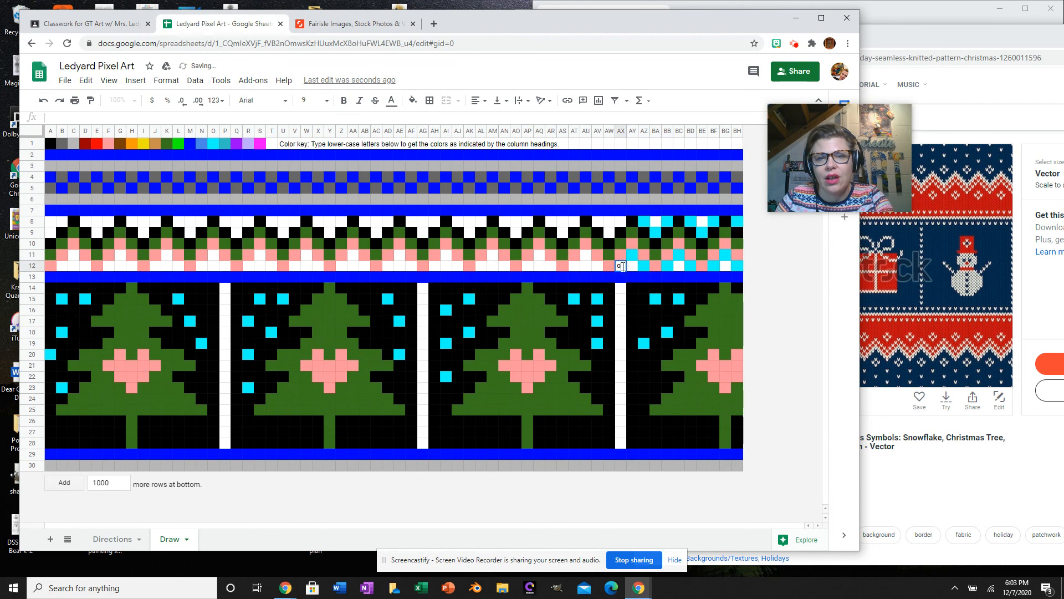
# Add a cyan accent at the top of the zigzag band by entering a lower-case o in AX8, AW9 and AV8
pyautogui.click(621, 221)
pyautogui.write('o')
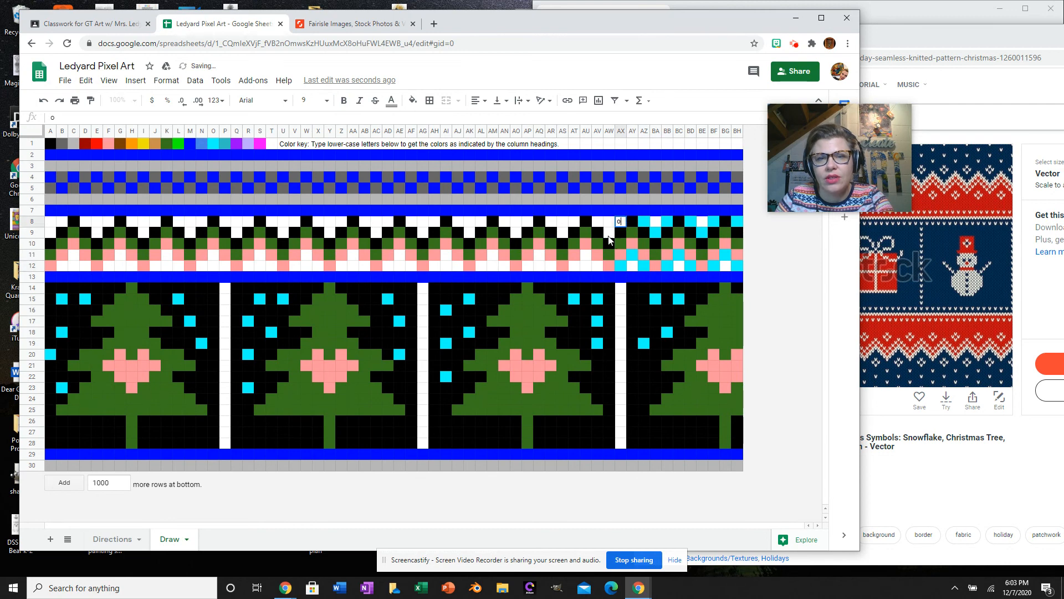
pyautogui.click(608, 232)
pyautogui.write('o')
pyautogui.click(608, 221)
pyautogui.write('o')
pyautogui.click(597, 221)
pyautogui.write('o')
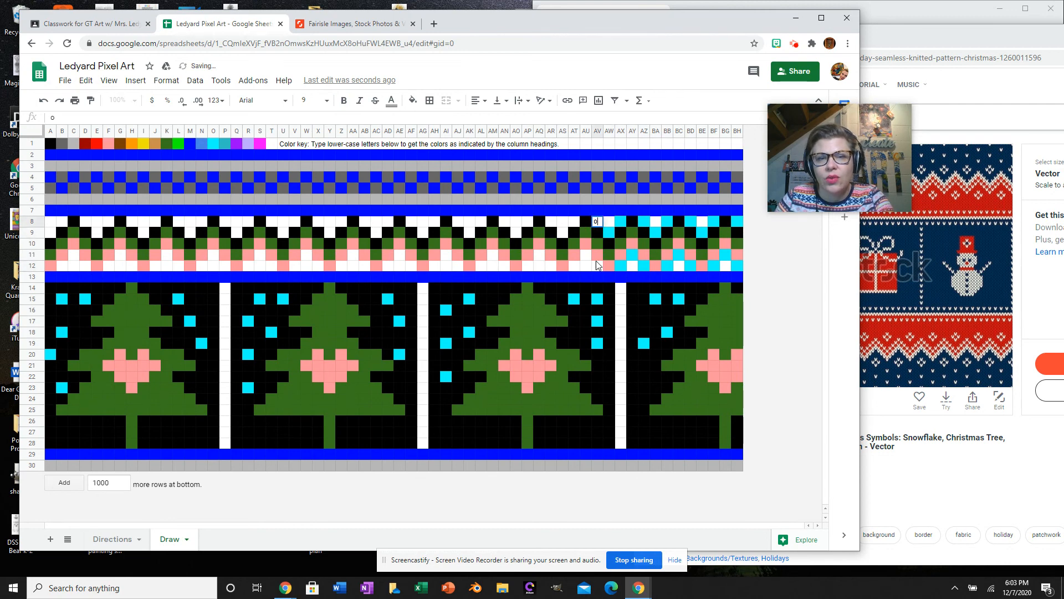
# Continue the cyan accents along the zigzag band's lower edge by entering a lower-case o in AV12, AU11 and AT12
pyautogui.click(597, 266)
pyautogui.write('o')
pyautogui.click(585, 266)
pyautogui.write('o')
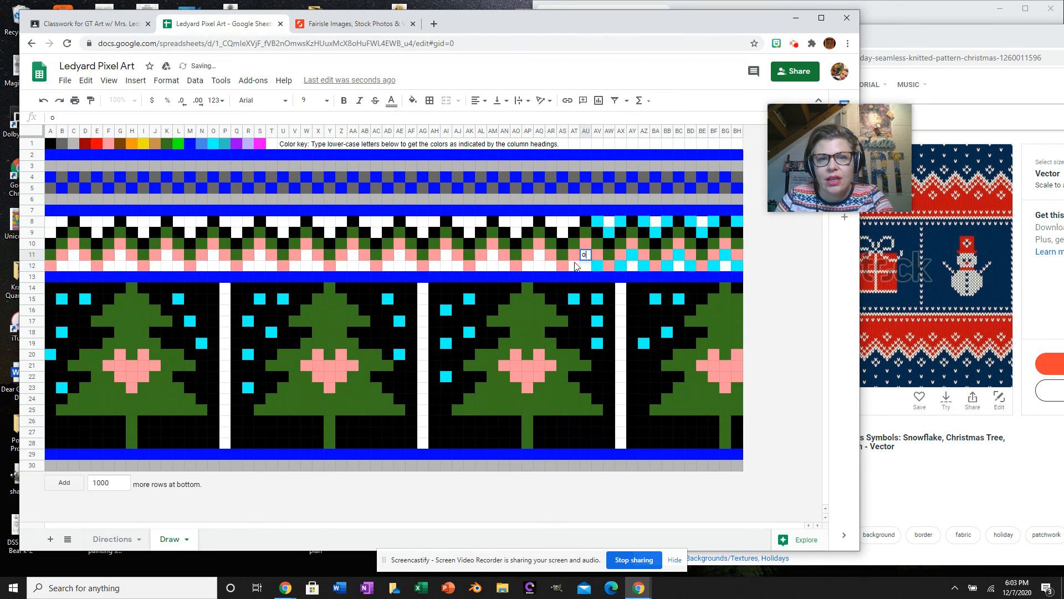
pyautogui.click(574, 266)
pyautogui.write('o')
# Continue the cyan accents along the zigzag band's upper edge by entering a lower-case o in AT8, AS9 and AR8
pyautogui.click(573, 222)
pyautogui.write('o')
pyautogui.click(563, 233)
pyautogui.write('o')
pyautogui.click(551, 222)
pyautogui.write('o')
# Color the next lower notch of the zigzag band cyan by entering a lower-case o in AR12, AQ11 and AP12
pyautogui.click(551, 267)
pyautogui.write('o')
pyautogui.click(539, 255)
pyautogui.write('o')
pyautogui.click(528, 266)
pyautogui.write('o')
# Color the next upper notch of the zigzag band cyan by entering a lower-case o in AP8, AO9 and AN8
pyautogui.click(518, 232)
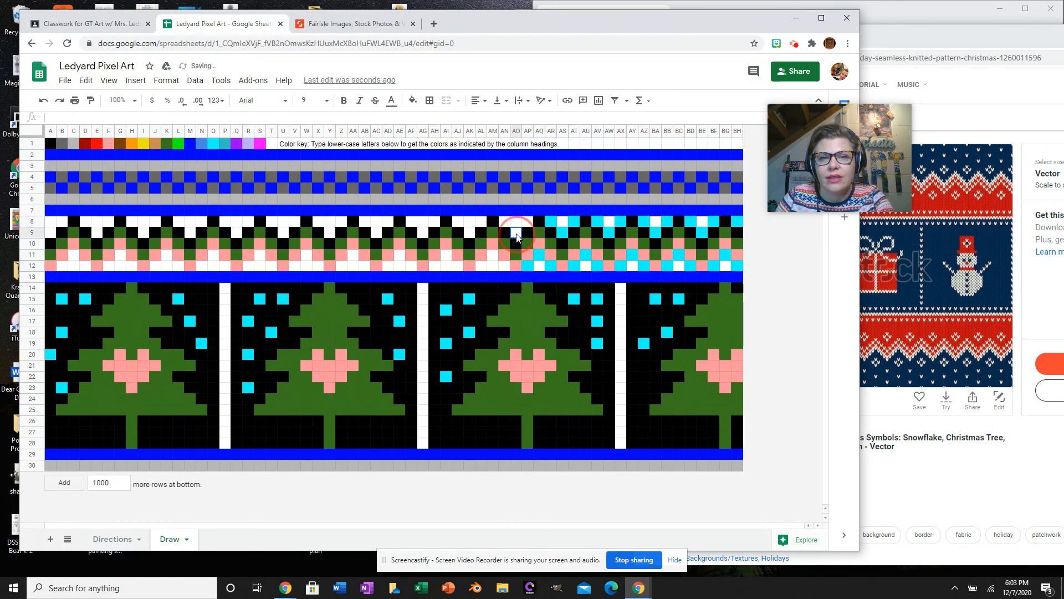
pyautogui.click(528, 223)
pyautogui.write('o')
pyautogui.click(518, 232)
pyautogui.write('o')
pyautogui.click(505, 224)
pyautogui.write('o')
# Add a cyan accent to the zigzag band's lower edge by entering a lower-case o in AN12, AM11 and AL12
pyautogui.click(508, 269)
pyautogui.write('o')
pyautogui.click(492, 255)
pyautogui.write('o')
pyautogui.click(481, 266)
pyautogui.write('o')
# Add a cyan accent to the zigzag band's upper edge by entering a lower-case o in AL8, AK9 and AJ8
pyautogui.click(480, 224)
pyautogui.write('o')
pyautogui.click(469, 232)
pyautogui.write('o')
pyautogui.click(458, 222)
pyautogui.write('o')
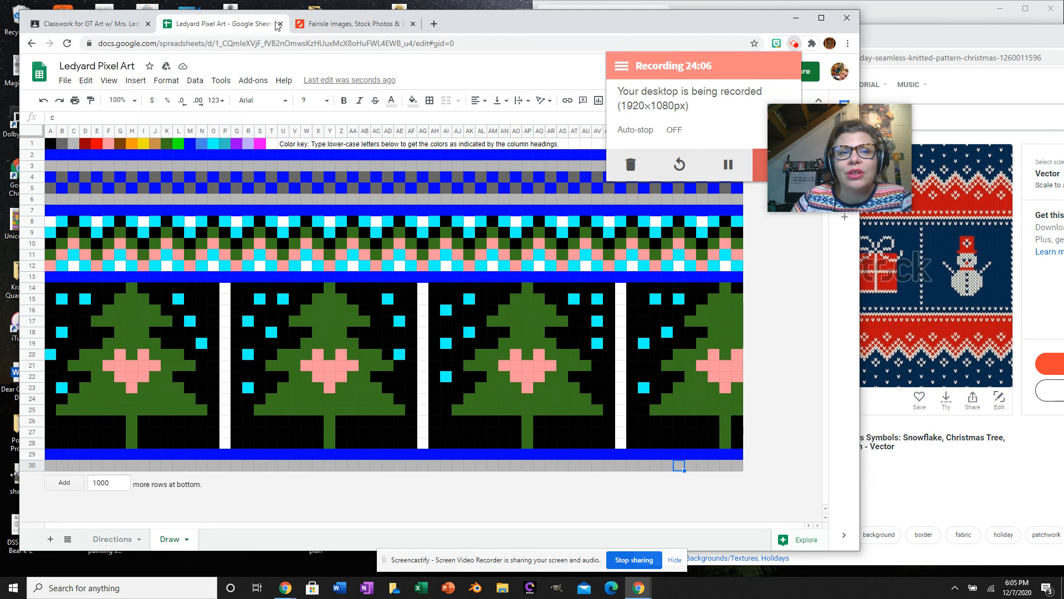
# Check the pixel art document's save status and close the spreadsheet
pyautogui.click(183, 69)
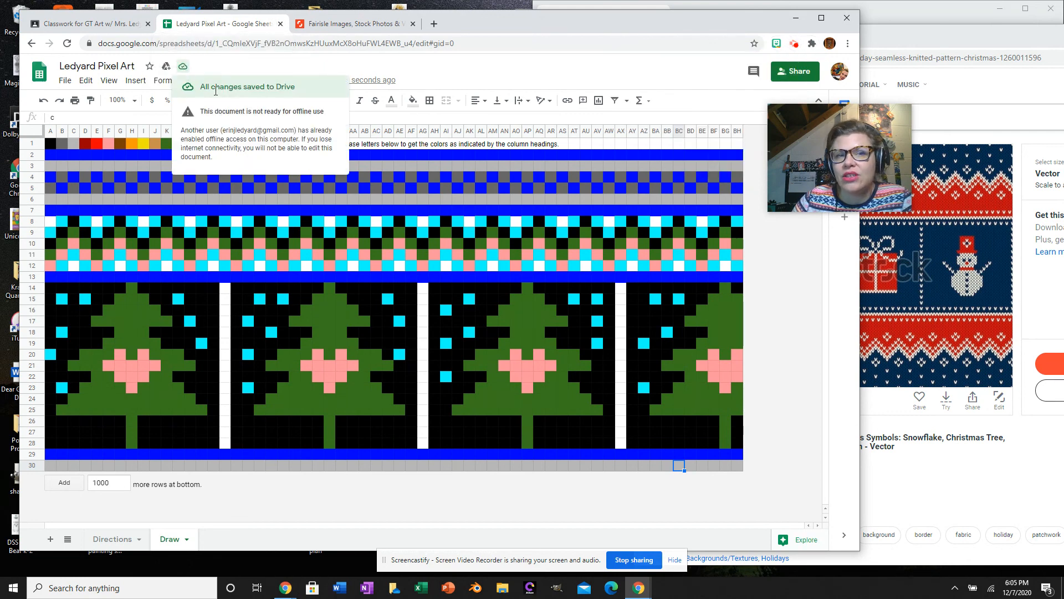
pyautogui.click(275, 30)
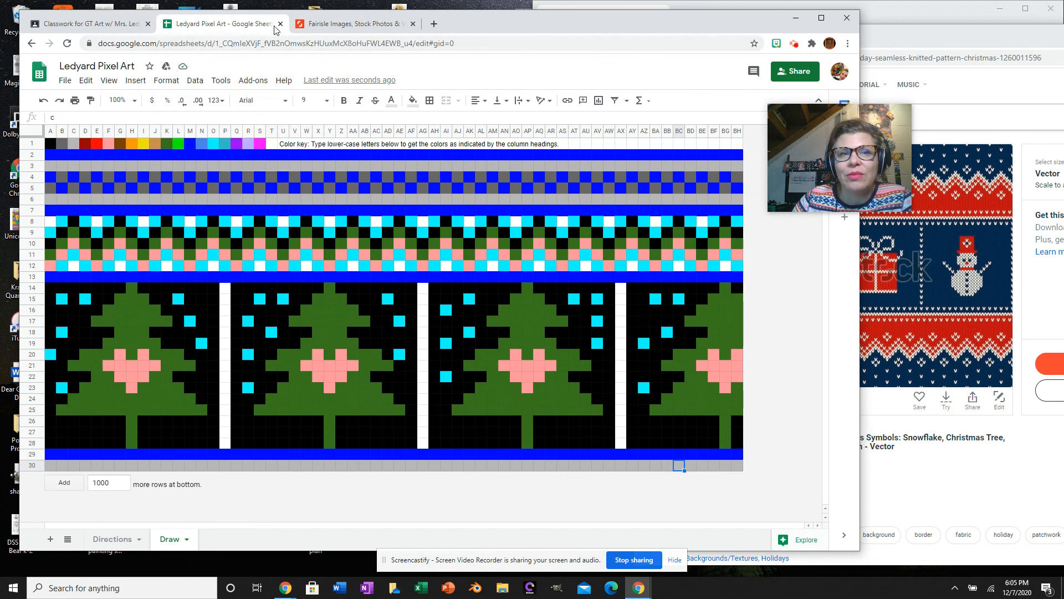
pyautogui.click(281, 24)
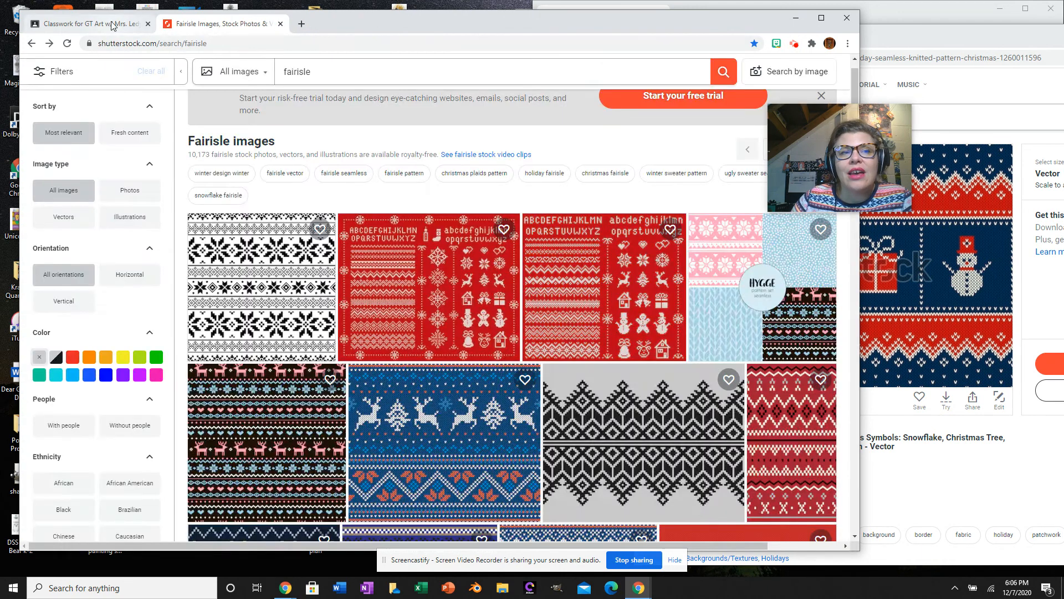
# Switch to the Google Classroom classwork page and collapse the Fair Isle Pattern assignment
pyautogui.click(111, 24)
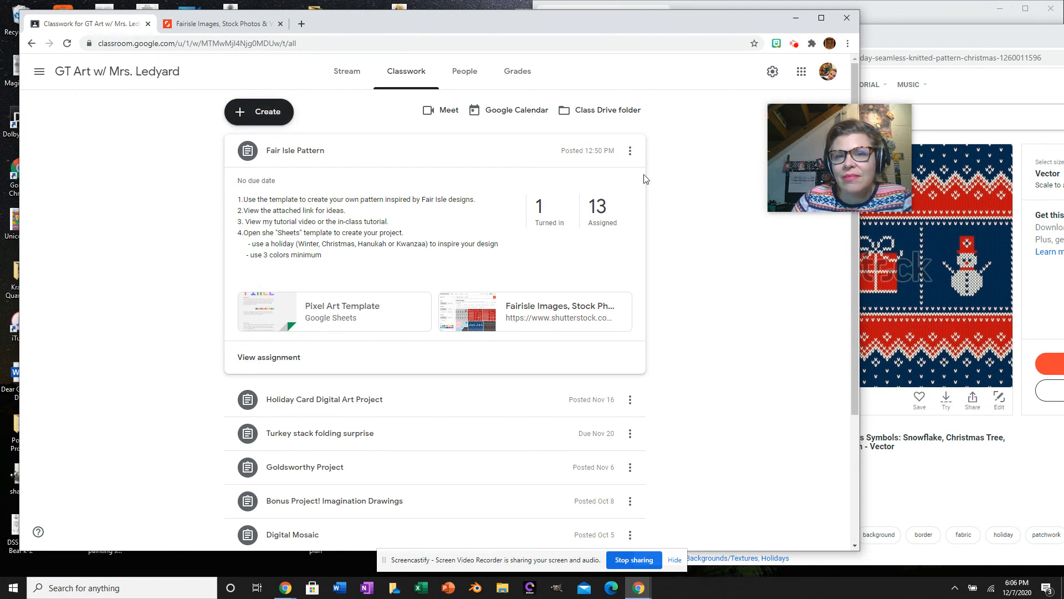
pyautogui.click(536, 155)
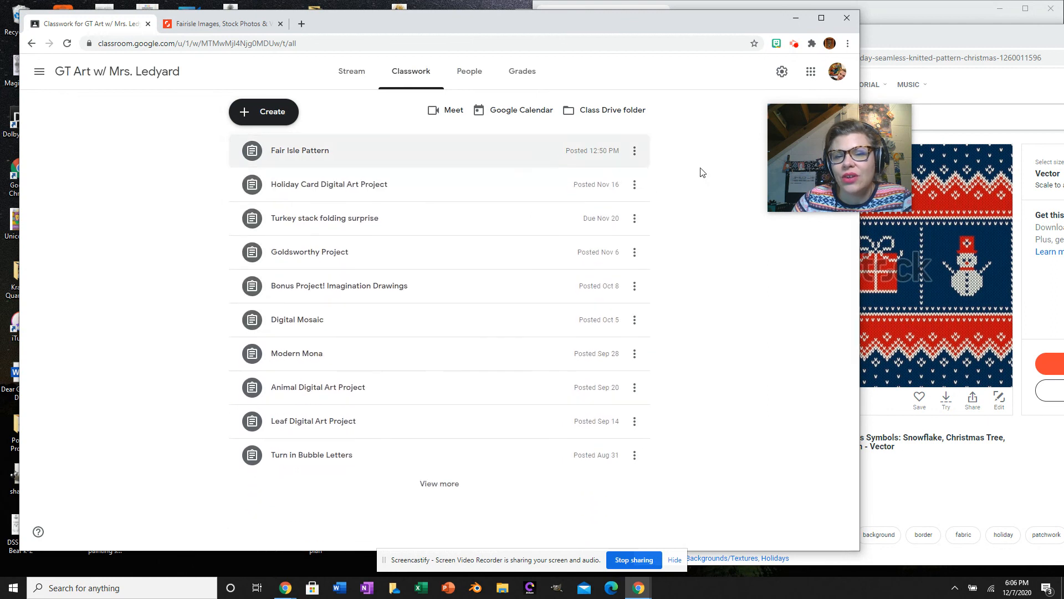